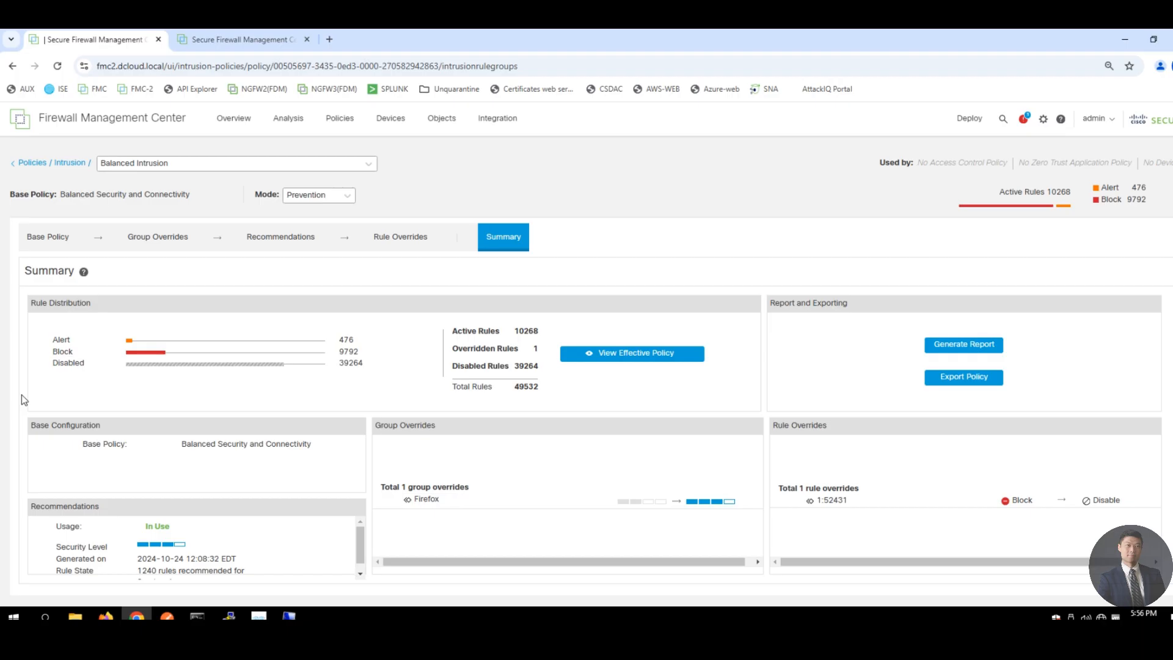
Switch to the blank text editor and write the note lines "1. Gloab parent policy Dcrytpion policy logging" and "2. Scurity Intelligence Talos".
key(alt+Tab)
text(1.)
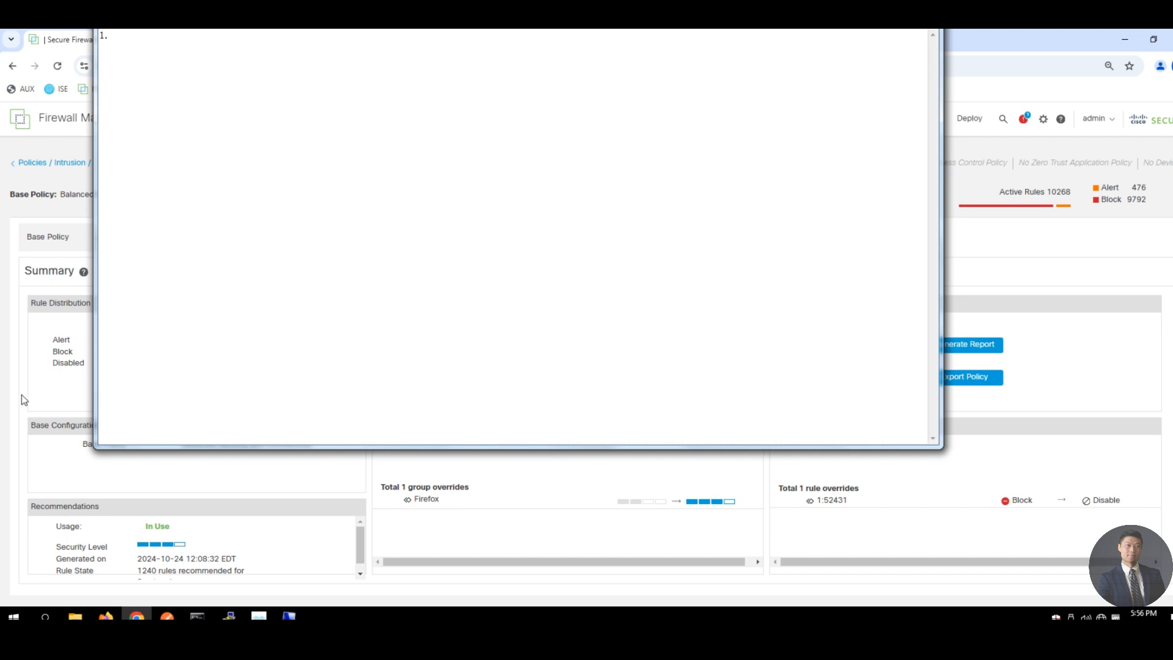
text( Gloab parent policy Dcrytpio)
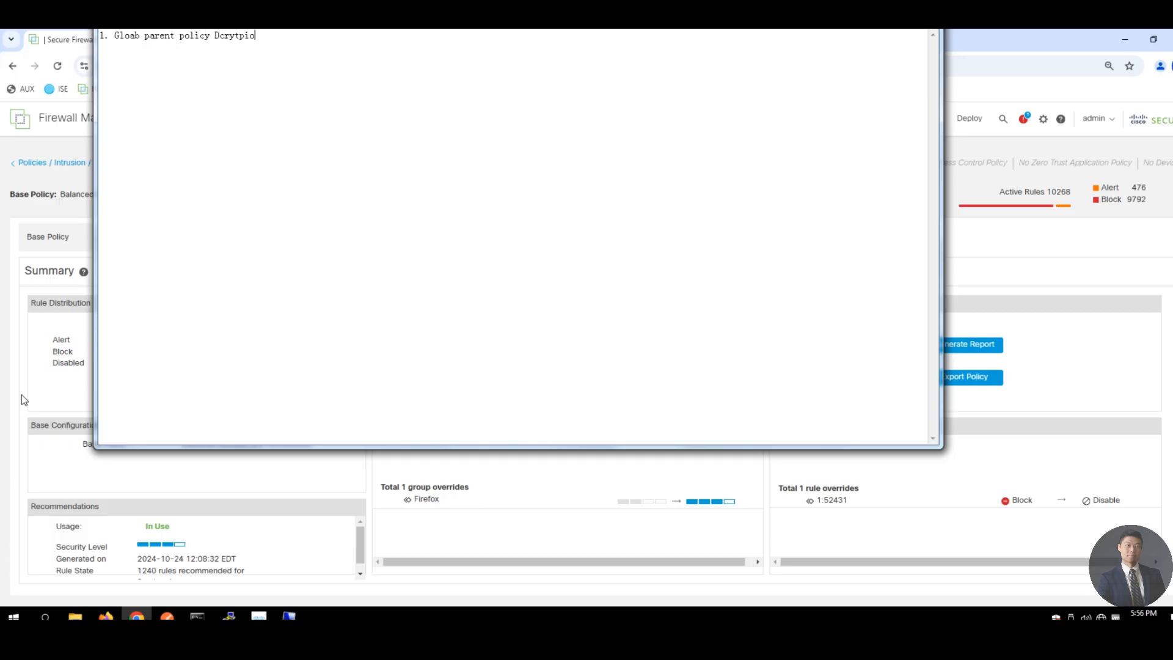
text(n policy)
text( logging )
text(2. )
text(Scurity )
text(Intellig)
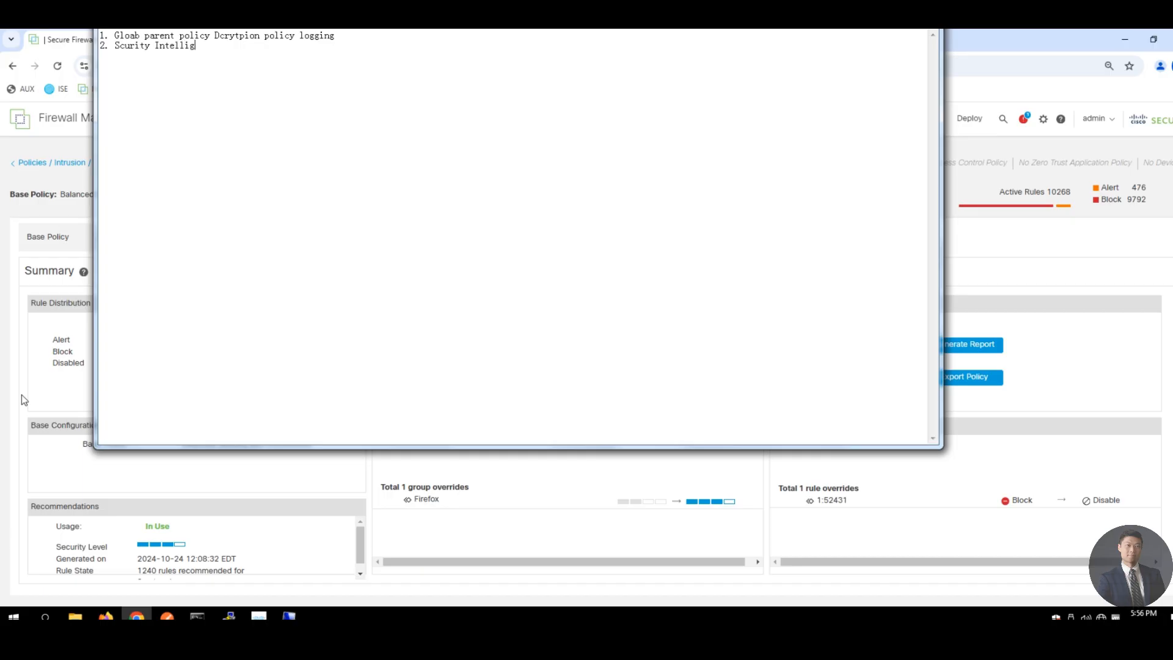
text(ence Talos)
key(Return)
Add the note lines "3. Gloabl aprent policy adv" and "4. ngfw1 adv".
text(3. Gloabl aprent policy a)
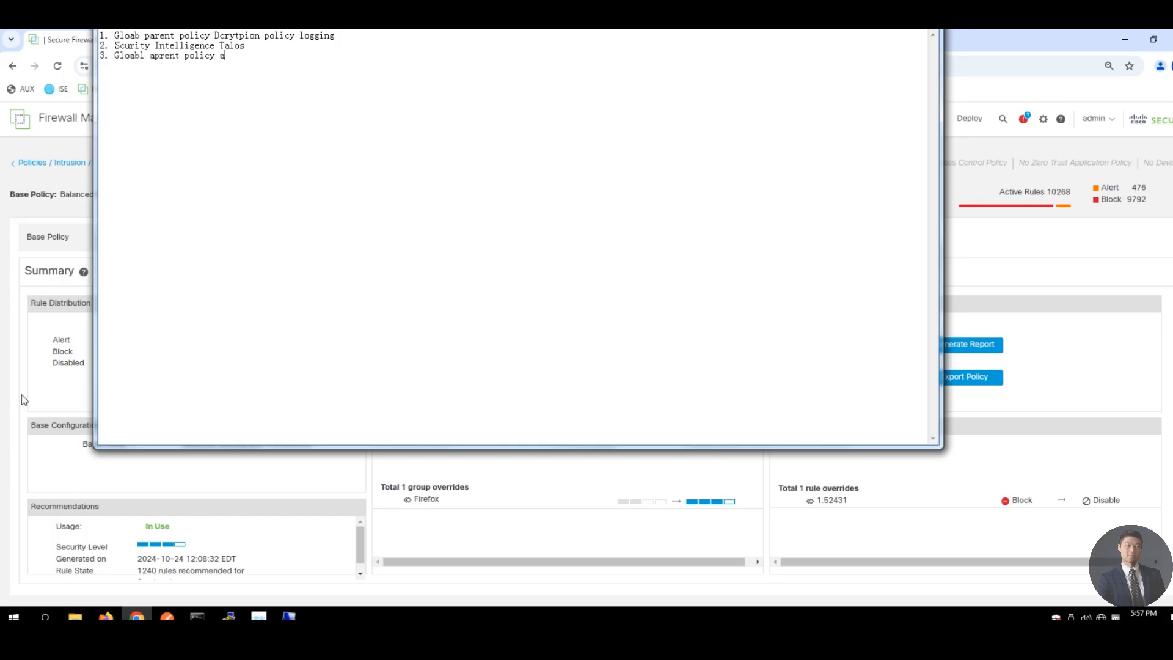
text(dd)
key(BackSpace)
text(v )
text(4. )
text(ngfw1)
text( adv)
Switch back to Firewall Management Center and open the Global Parent access control policy for editing.
key(alt+Tab)
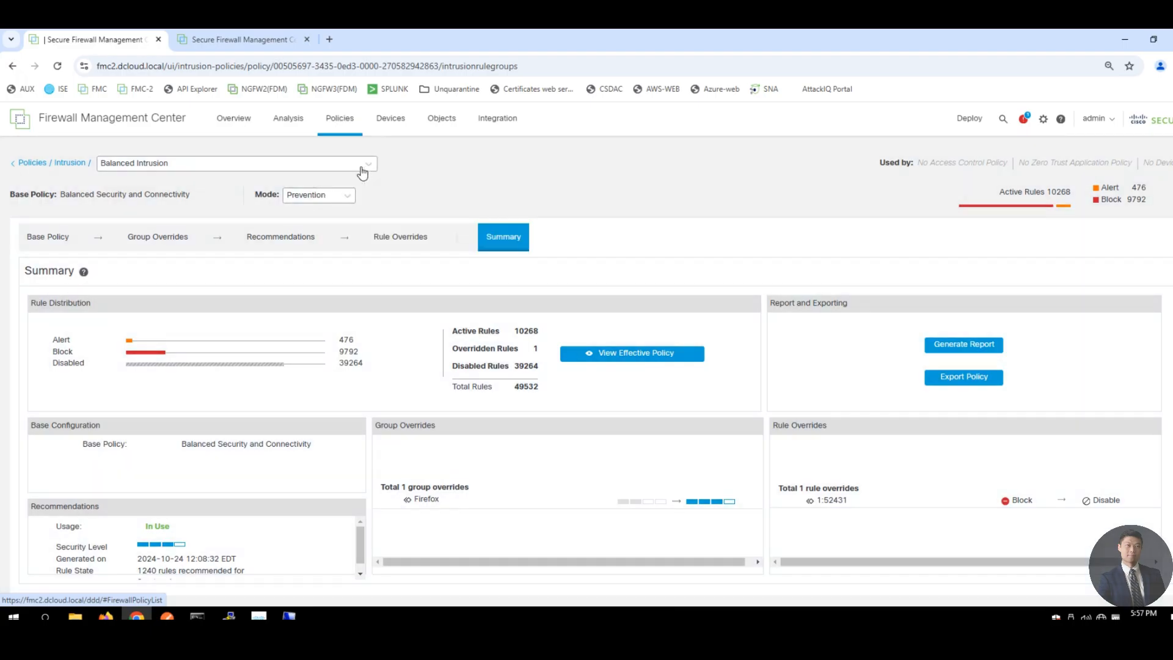
click(364, 166)
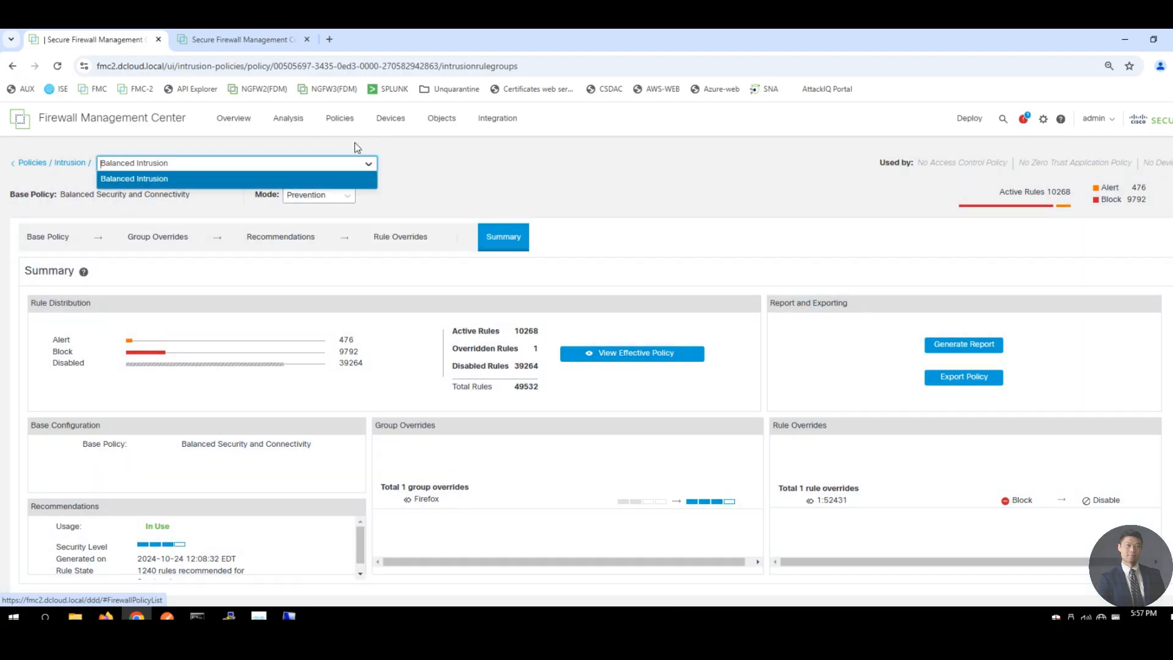
mouse_move(340, 120)
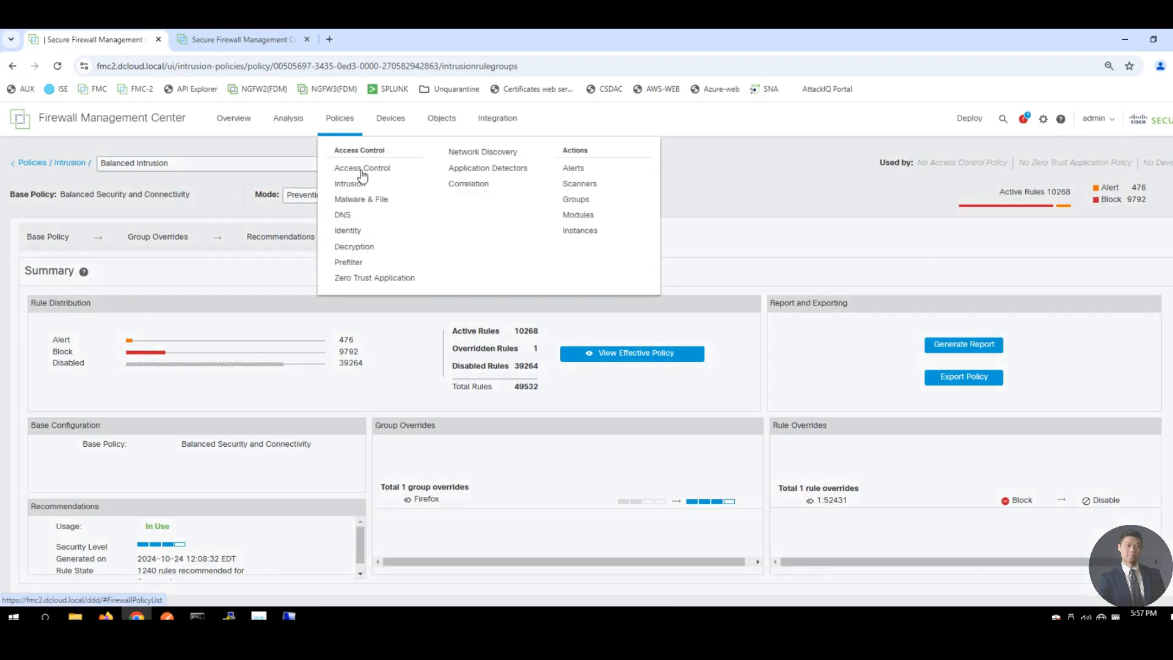
click(363, 169)
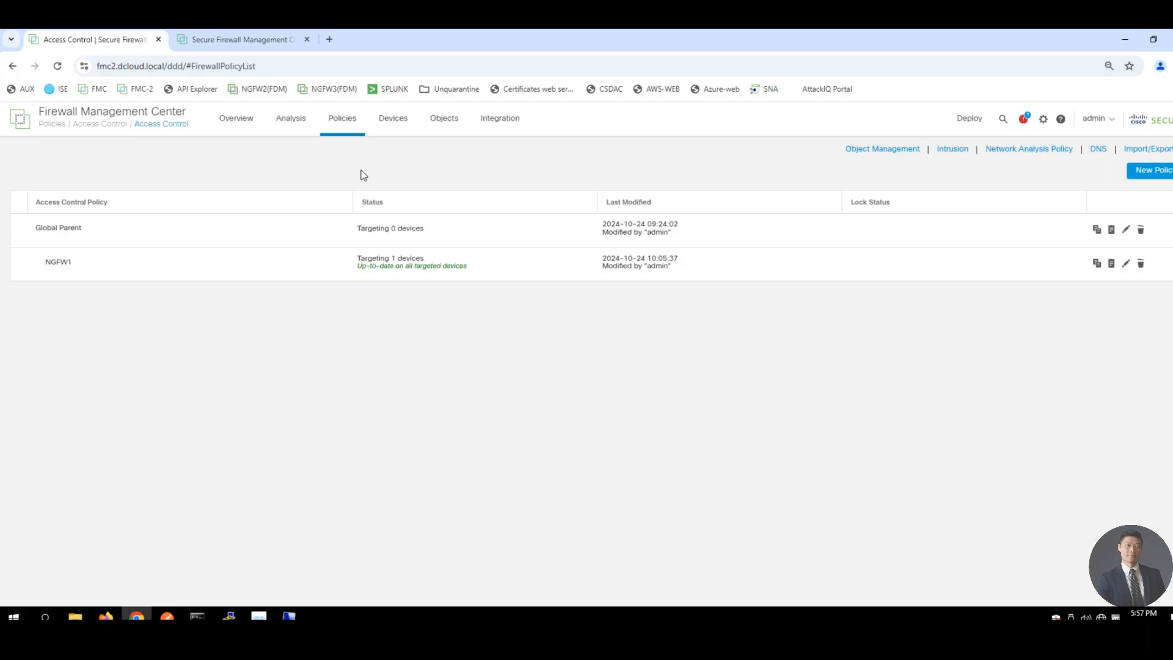
click(1123, 231)
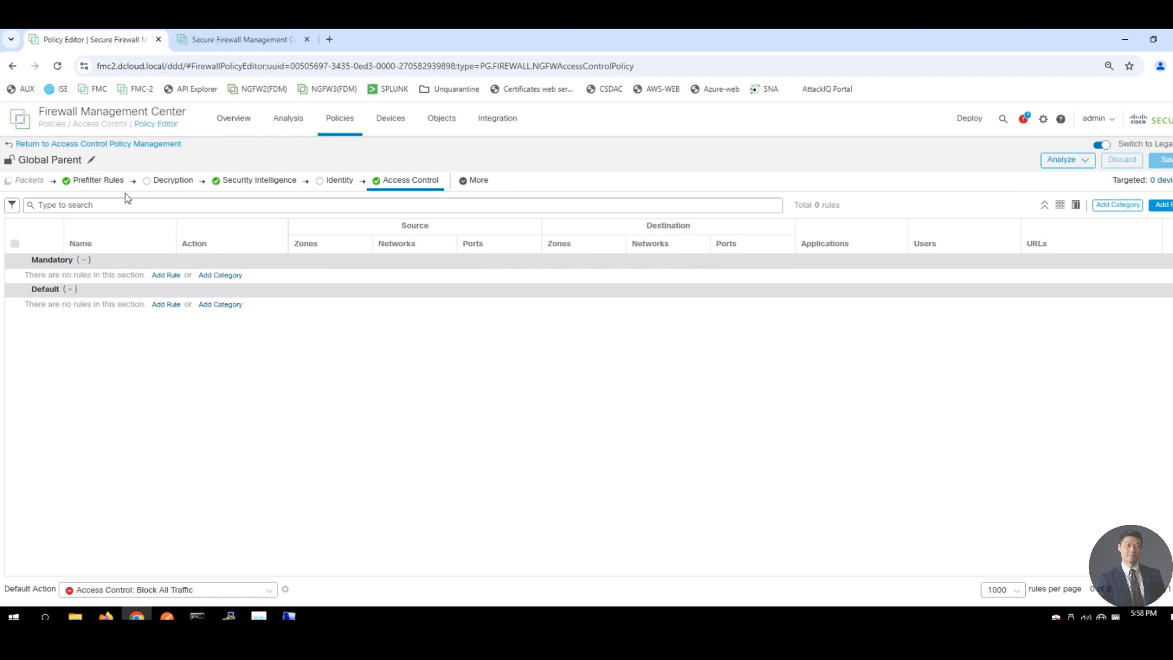
Assign the Decrypt Outbound decryption policy to Global Parent with early application detection and URL categorization enabled, and apply it.
click(151, 184)
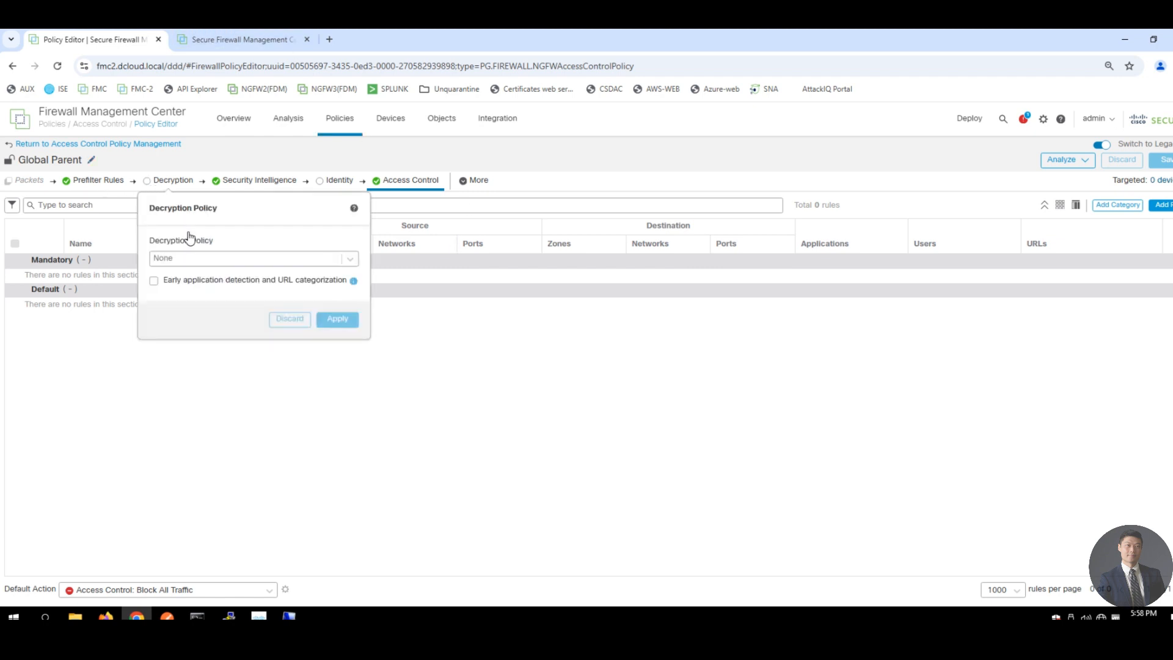
click(196, 259)
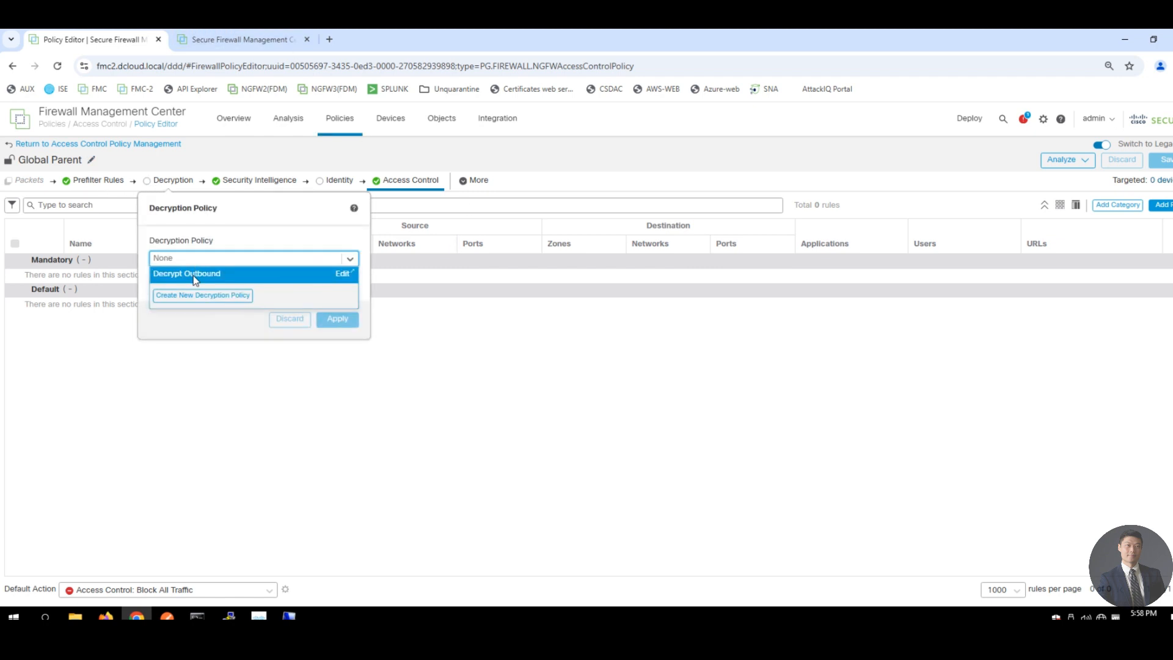
click(196, 273)
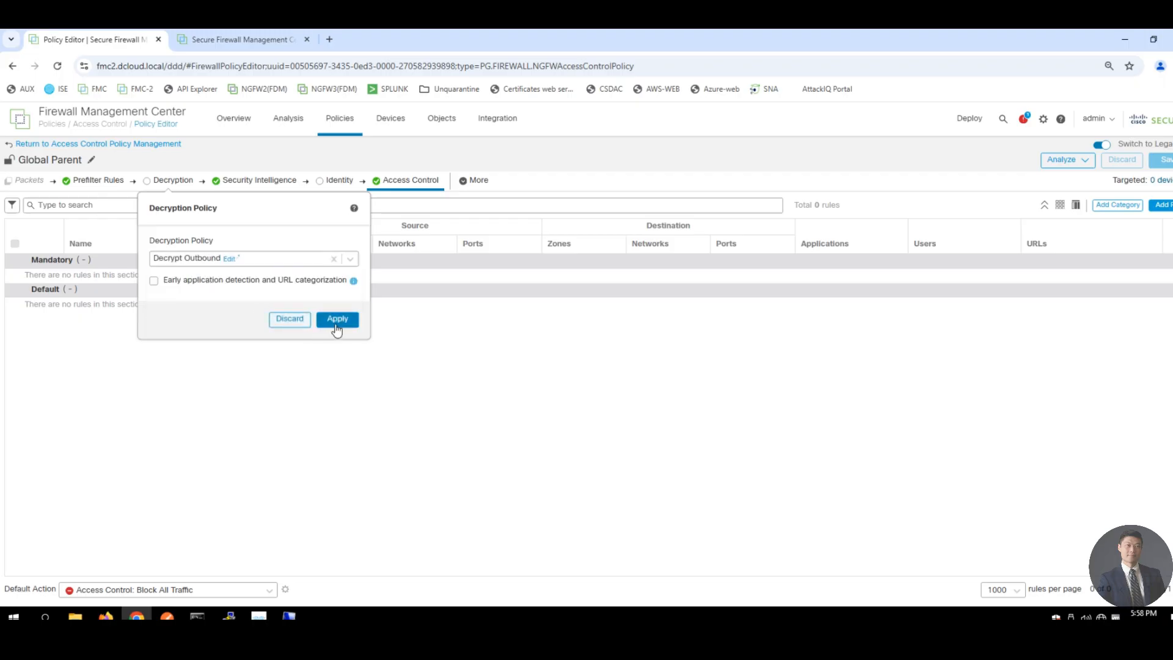
click(176, 285)
mouse_move(356, 283)
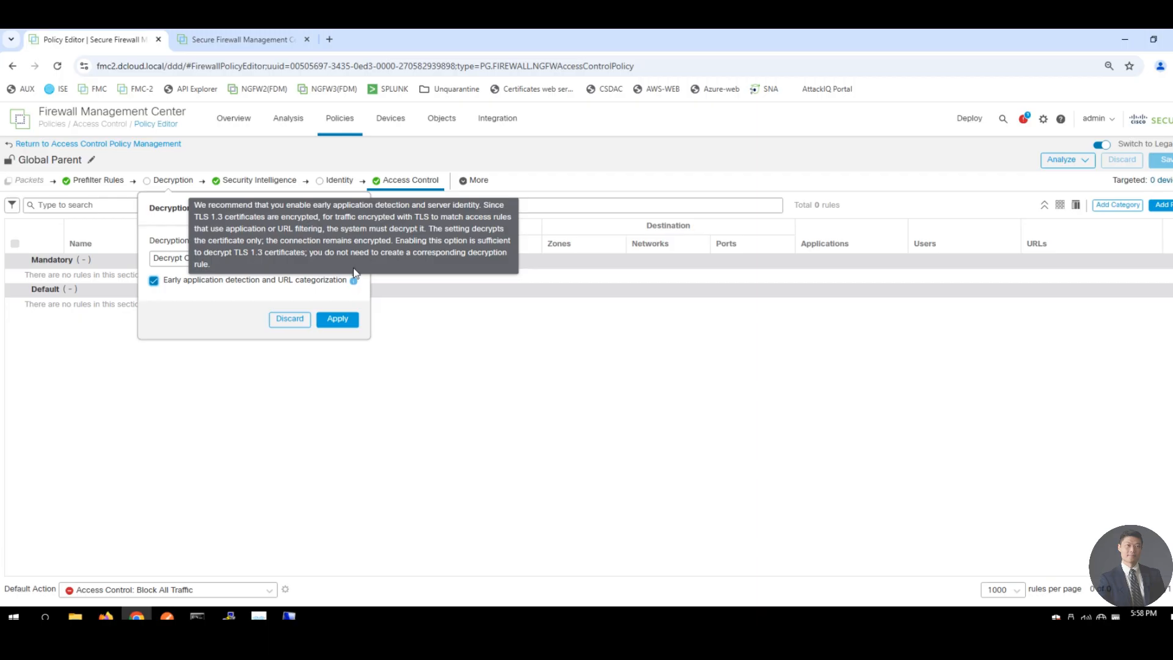
click(341, 323)
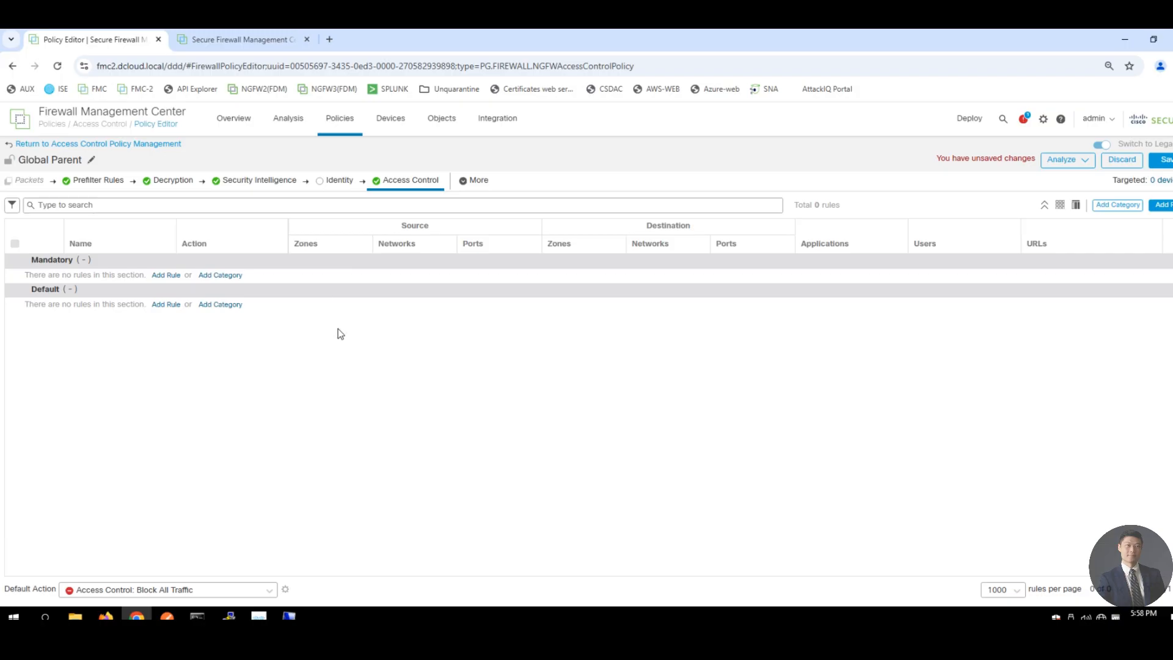
In the policy's logging settings, enable use of the syslog settings configured in the FTD Platform Settings policy.
click(463, 186)
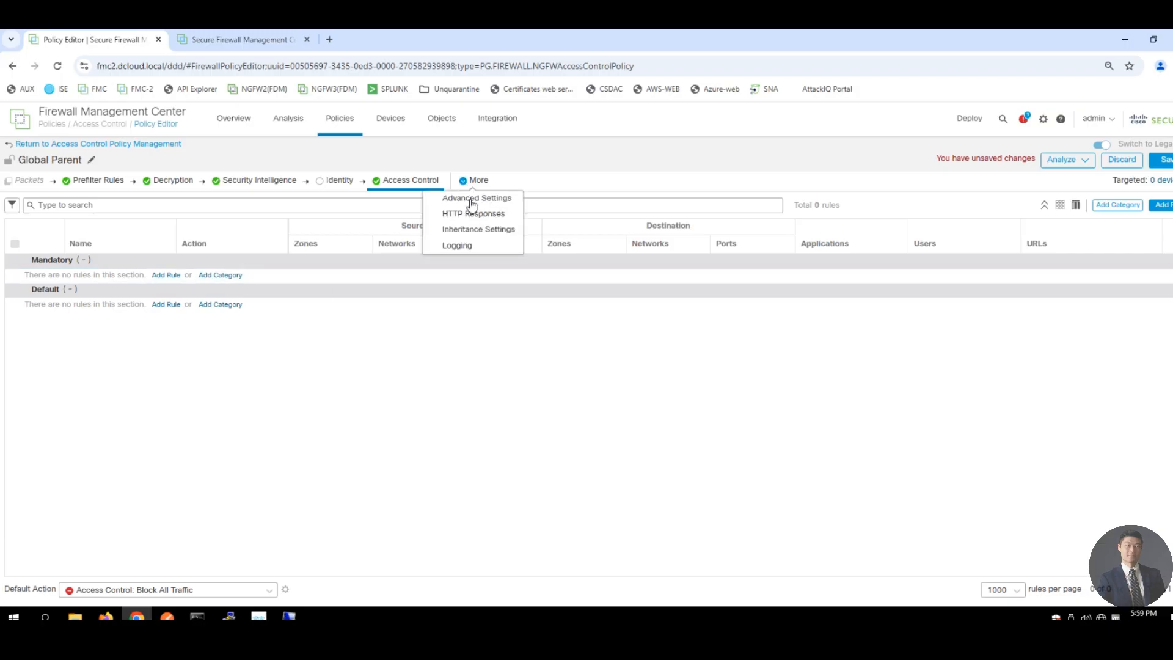
click(467, 247)
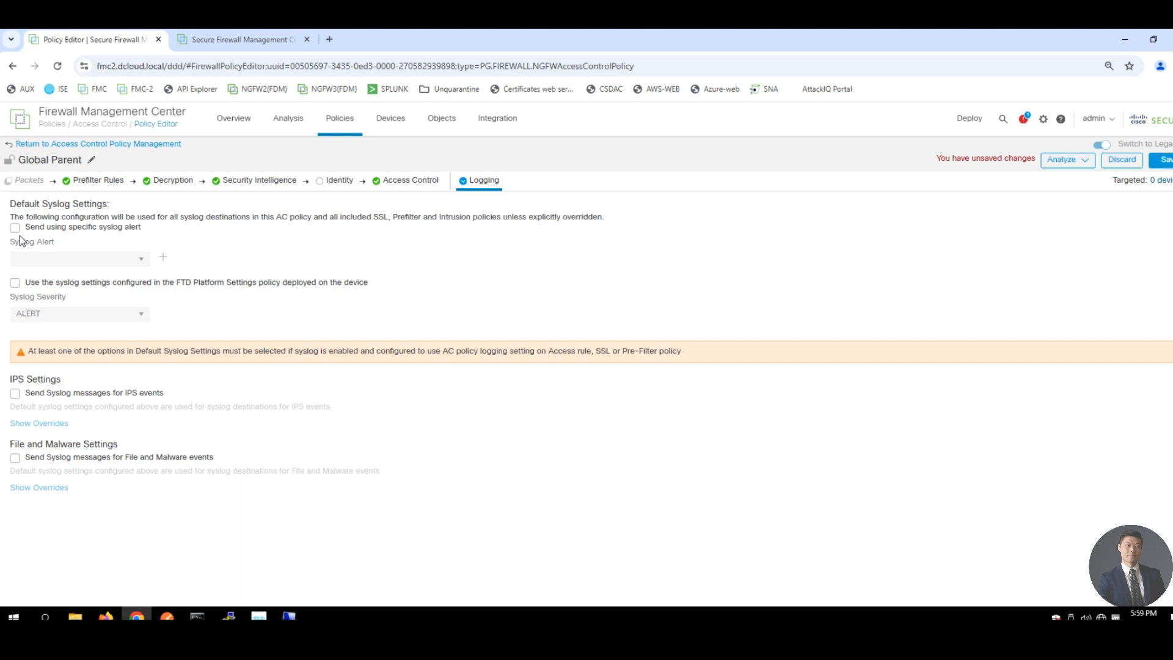
click(16, 284)
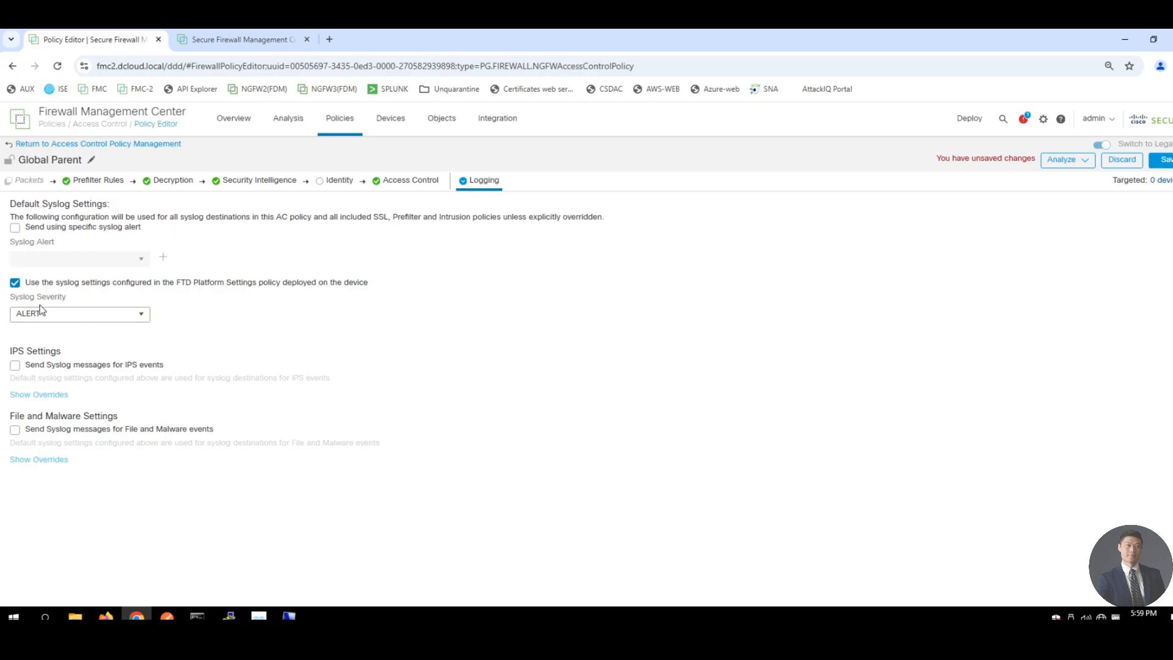
click(15, 227)
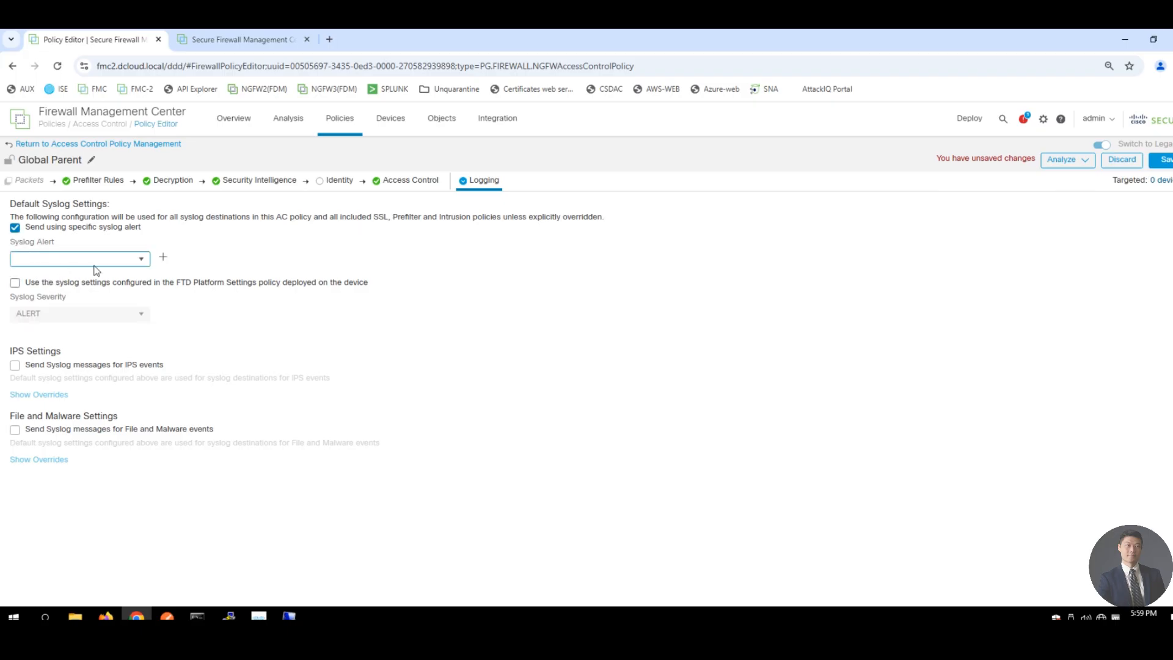
click(139, 261)
click(138, 262)
click(142, 262)
click(132, 263)
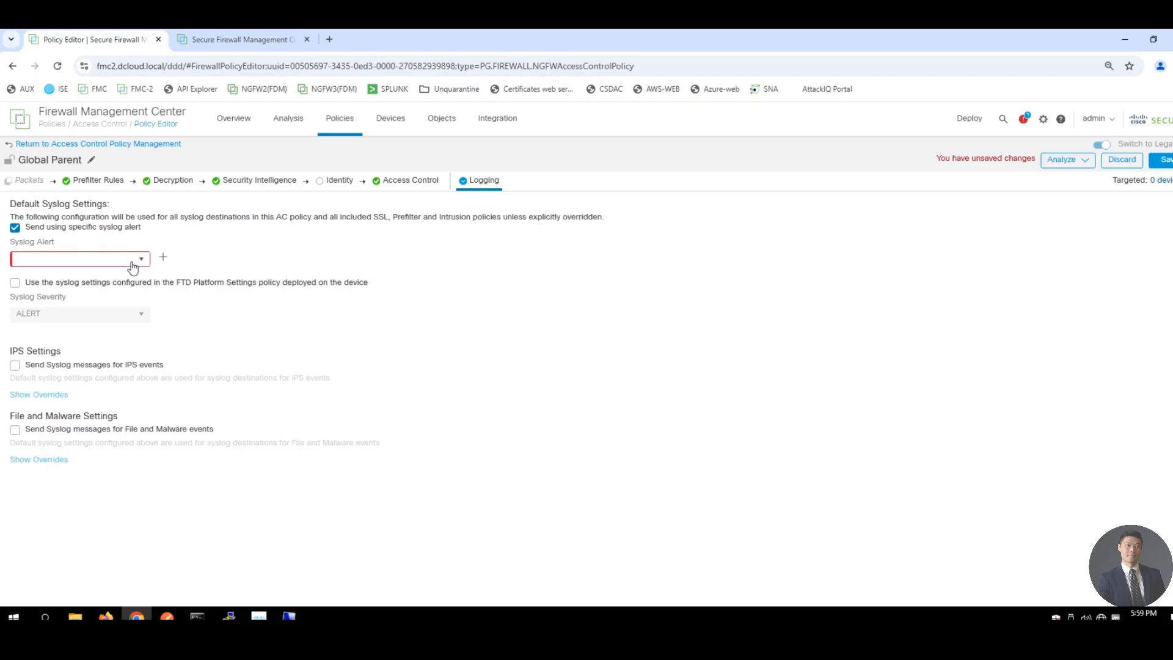
click(16, 228)
click(15, 283)
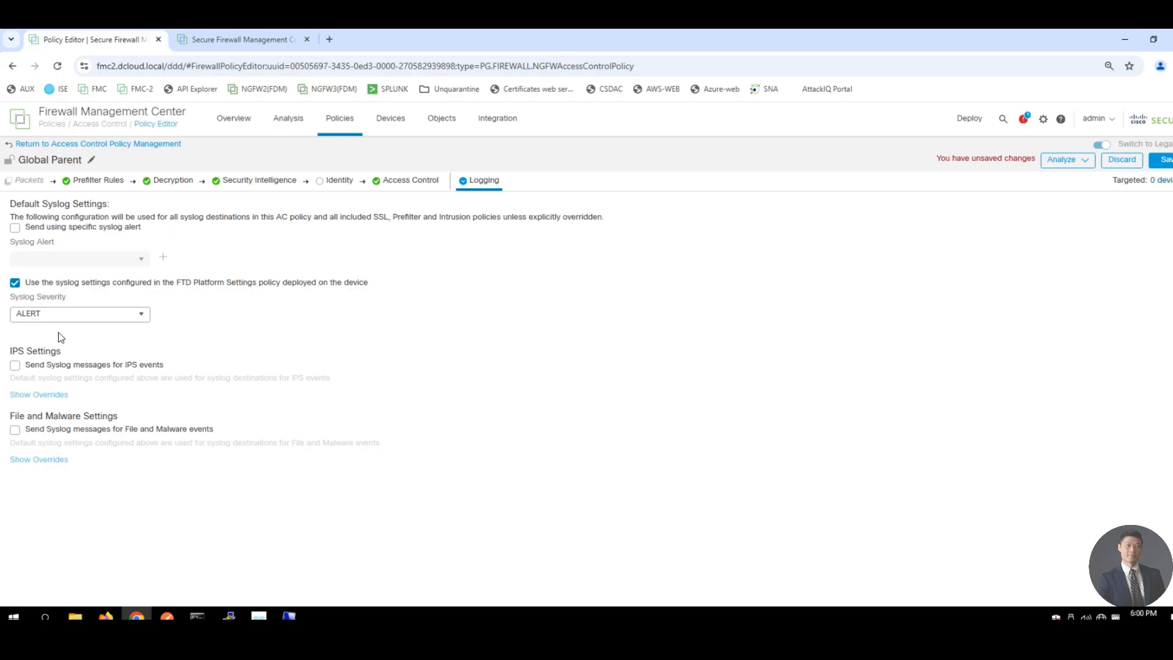
Enable sending syslog messages for both IPS events and File and Malware events.
click(15, 365)
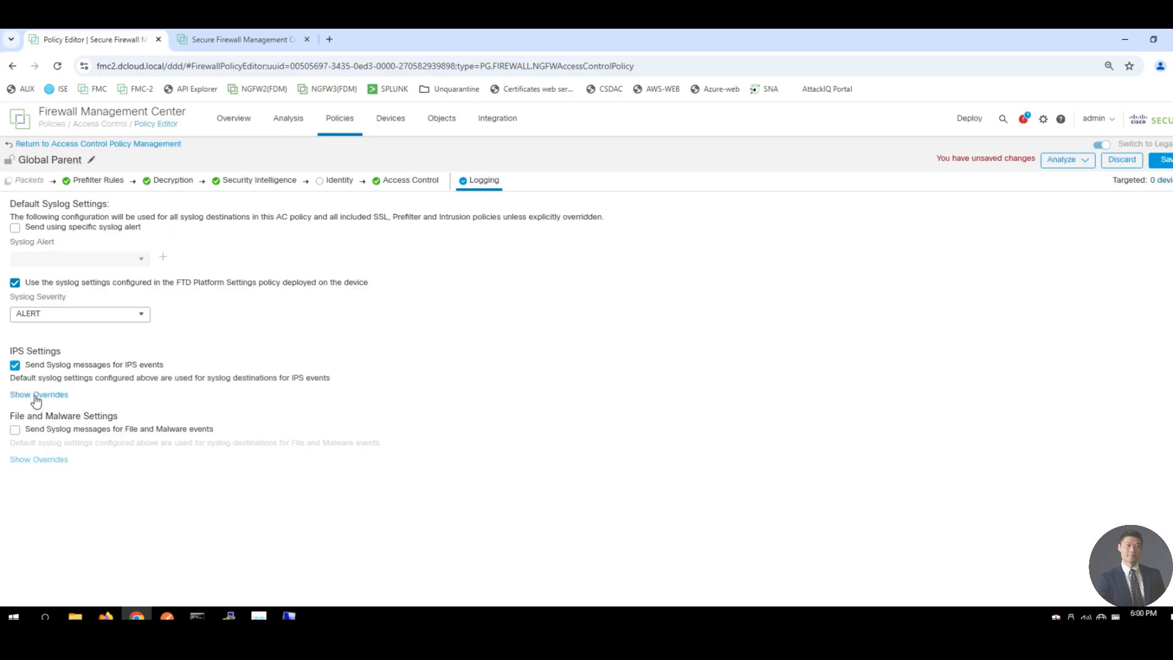
click(15, 430)
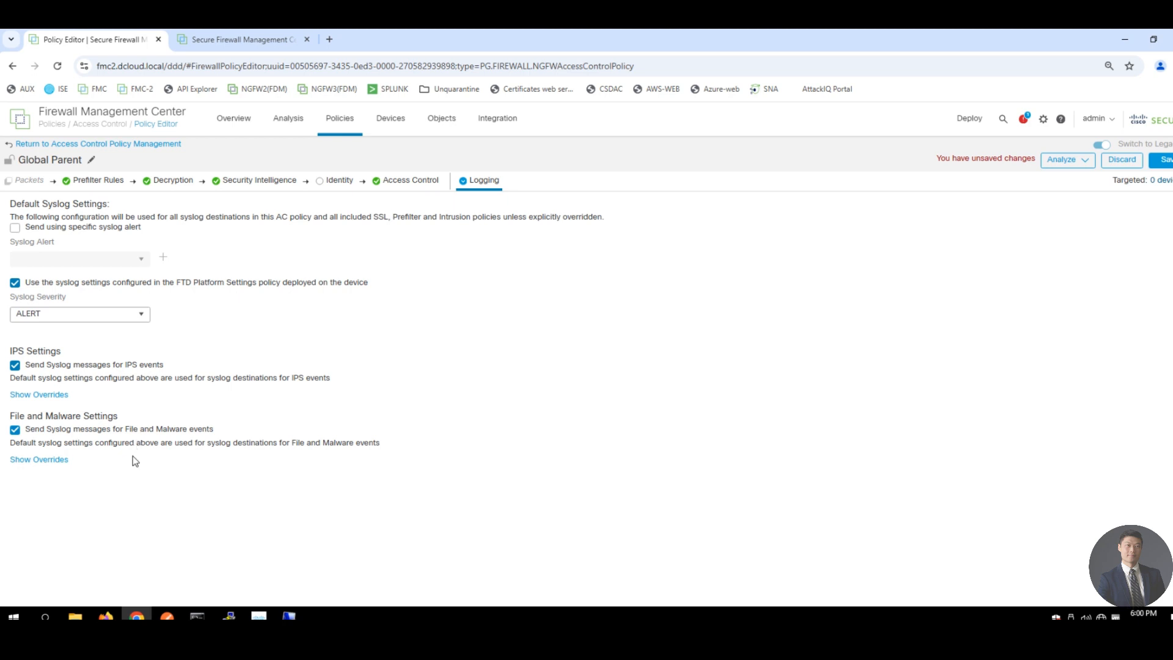
In Global Parent's inheritance settings, block child policy overrides for Security Intelligence and Logging Settings.
click(462, 184)
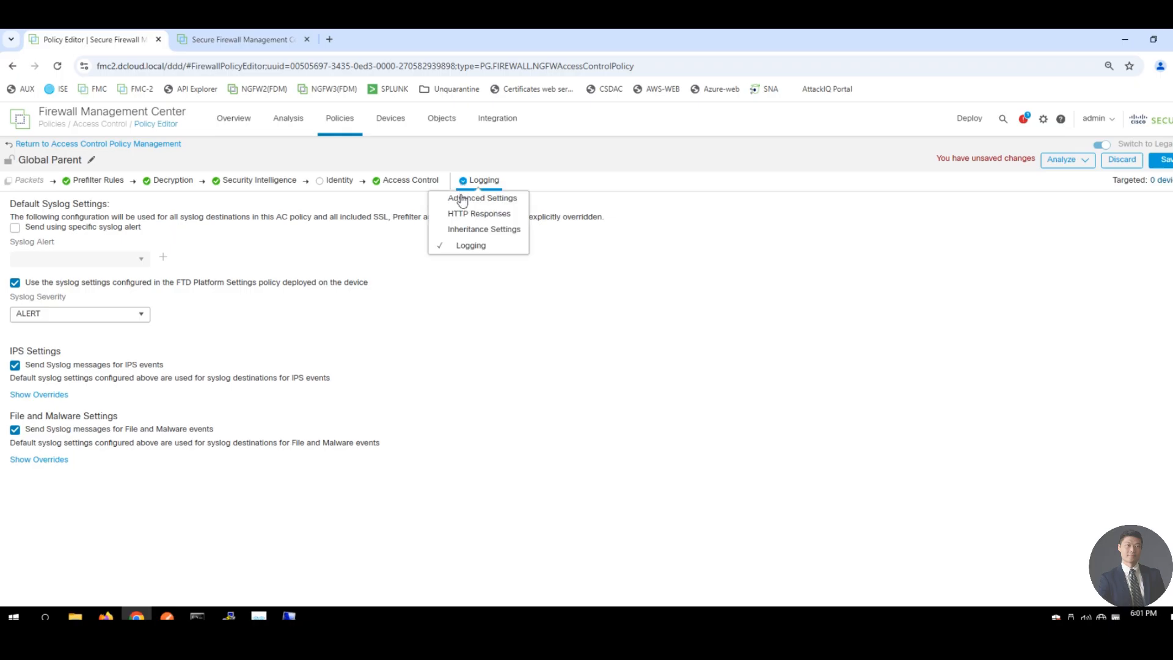
click(480, 231)
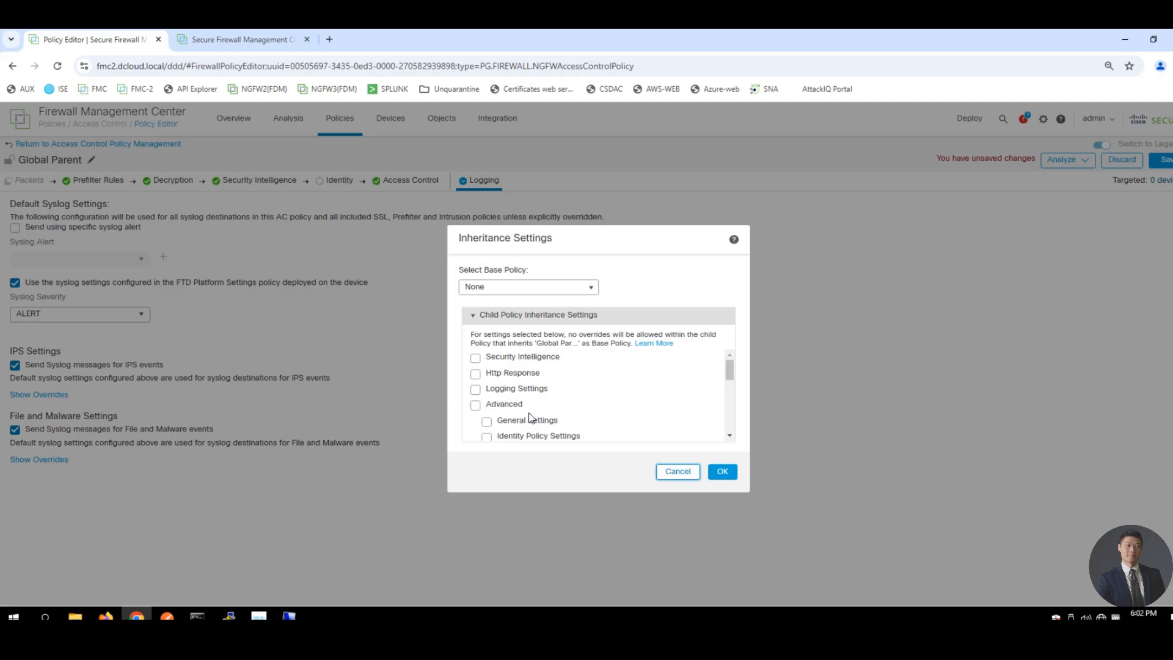
click(475, 359)
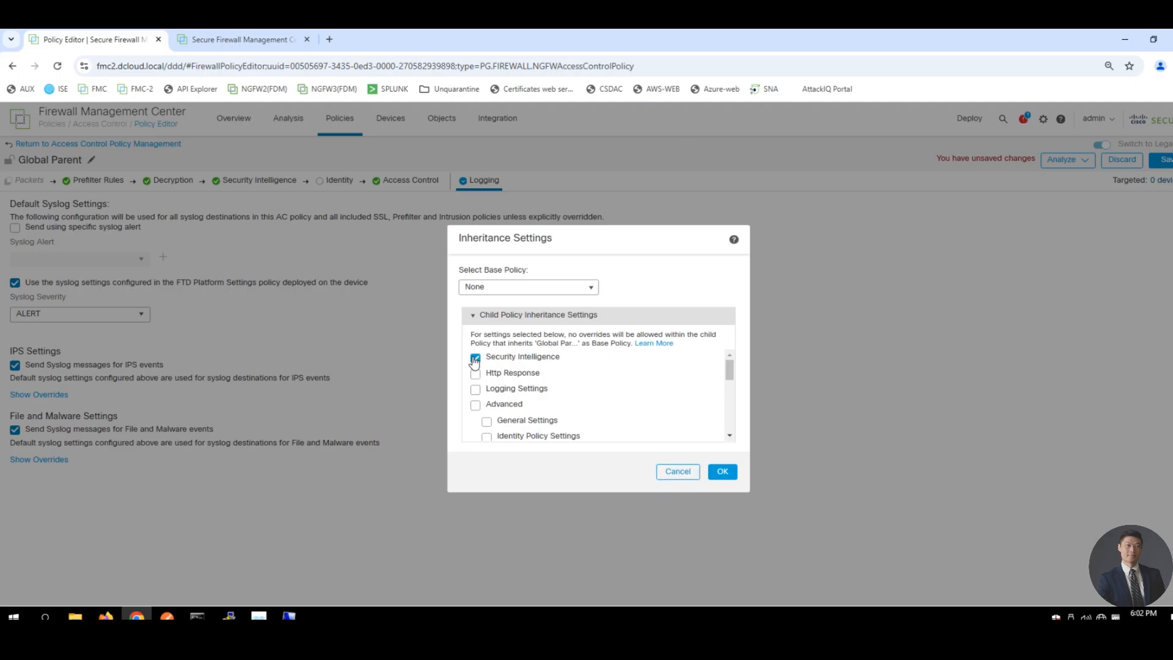
click(475, 390)
Block child overrides for TLS Server Identity Discovery, Network Analysis and Intrusion Policies, and Files and Malware Settings.
scroll(550, 400, down, 5)
scroll(543, 394, up, 2)
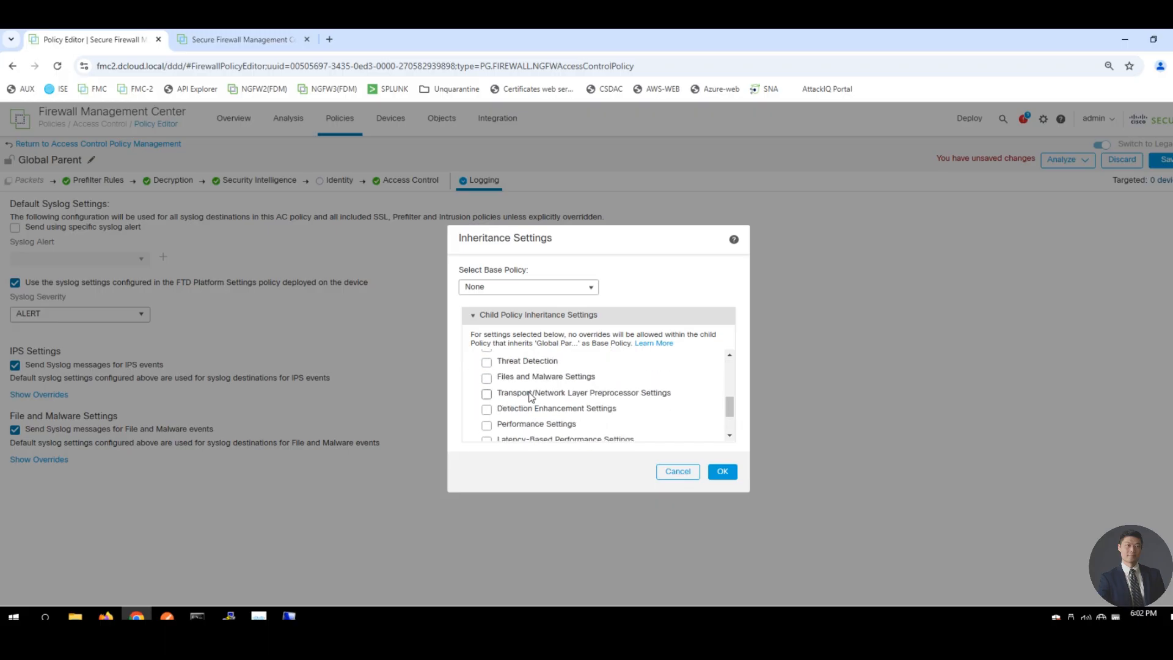
scroll(504, 419, up, 6)
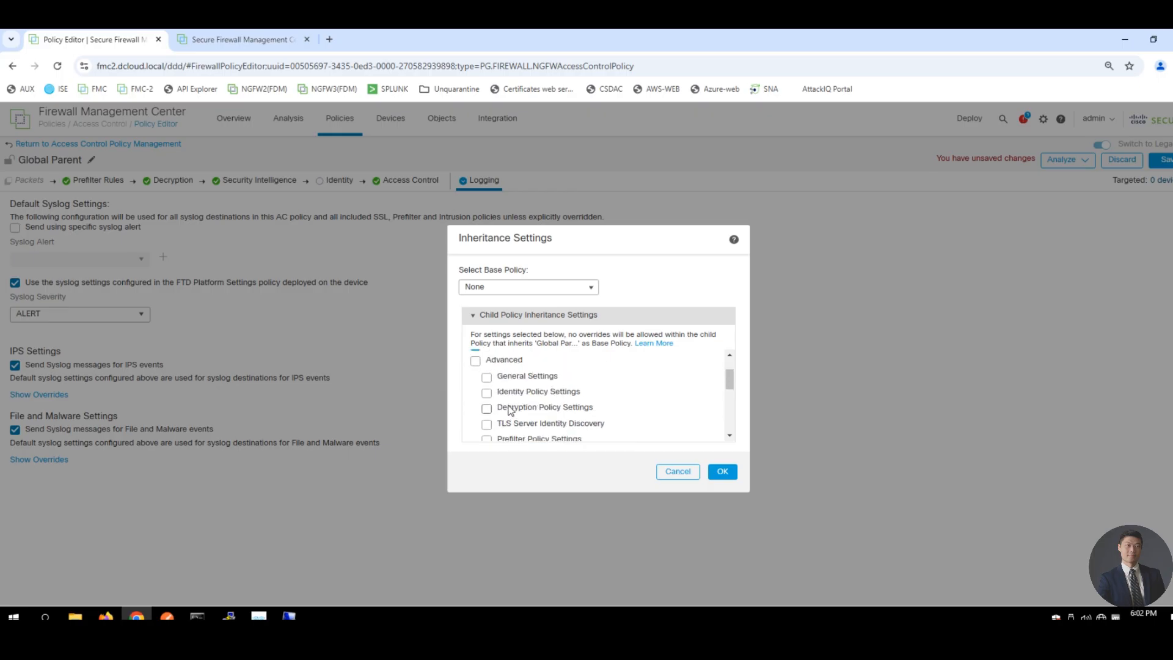
scroll(728, 437, down, 4)
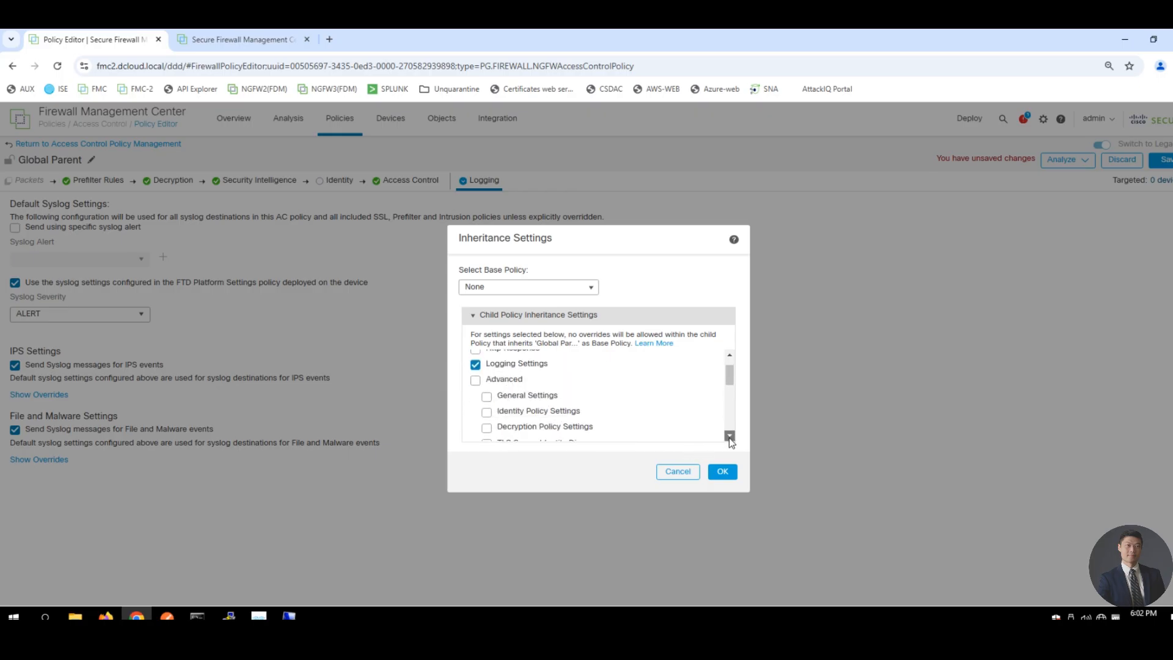
click(487, 358)
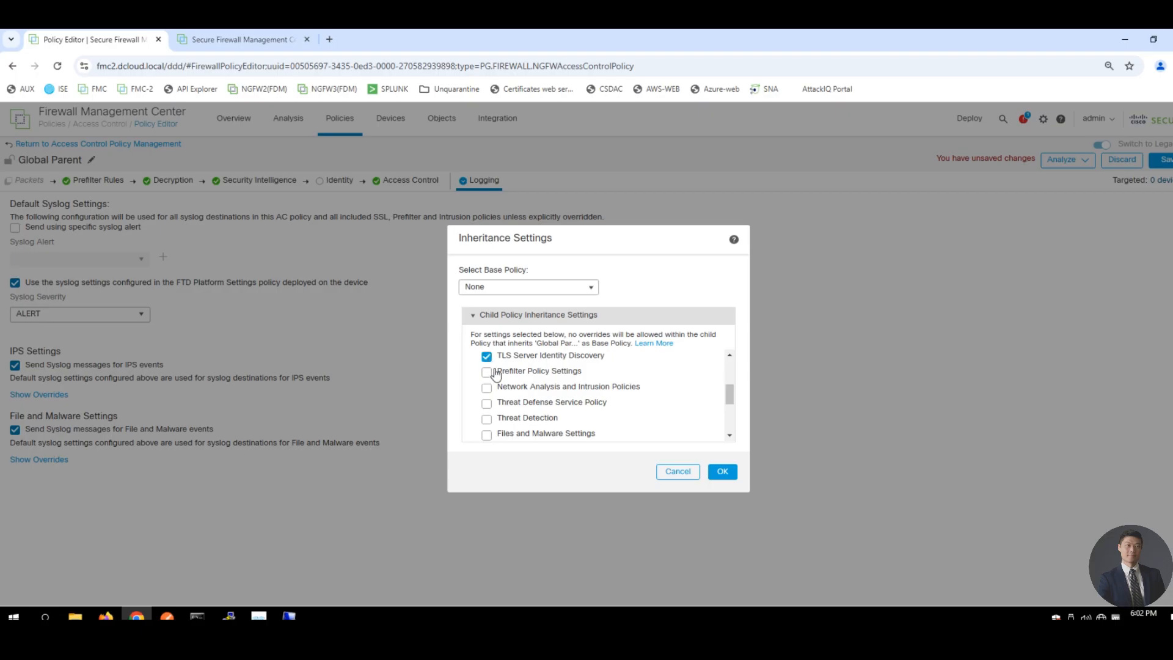
click(487, 388)
click(487, 435)
Block child overrides for the Encrypted Visibility Engine as well and accept the inheritance settings.
click(729, 436)
click(729, 437)
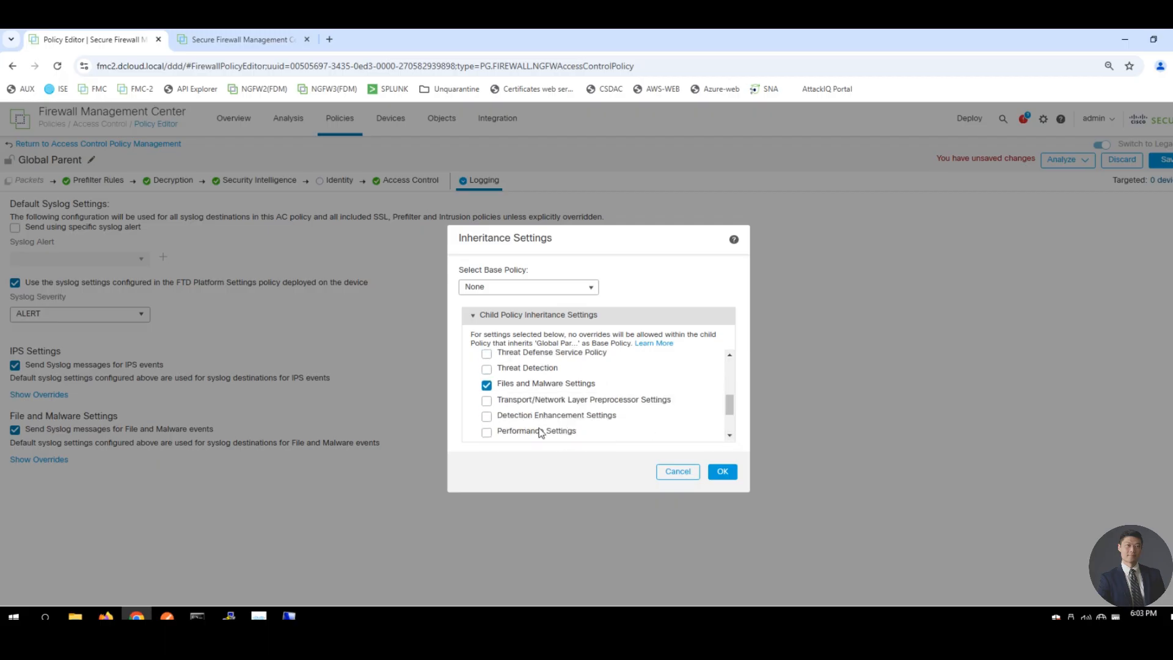
click(730, 436)
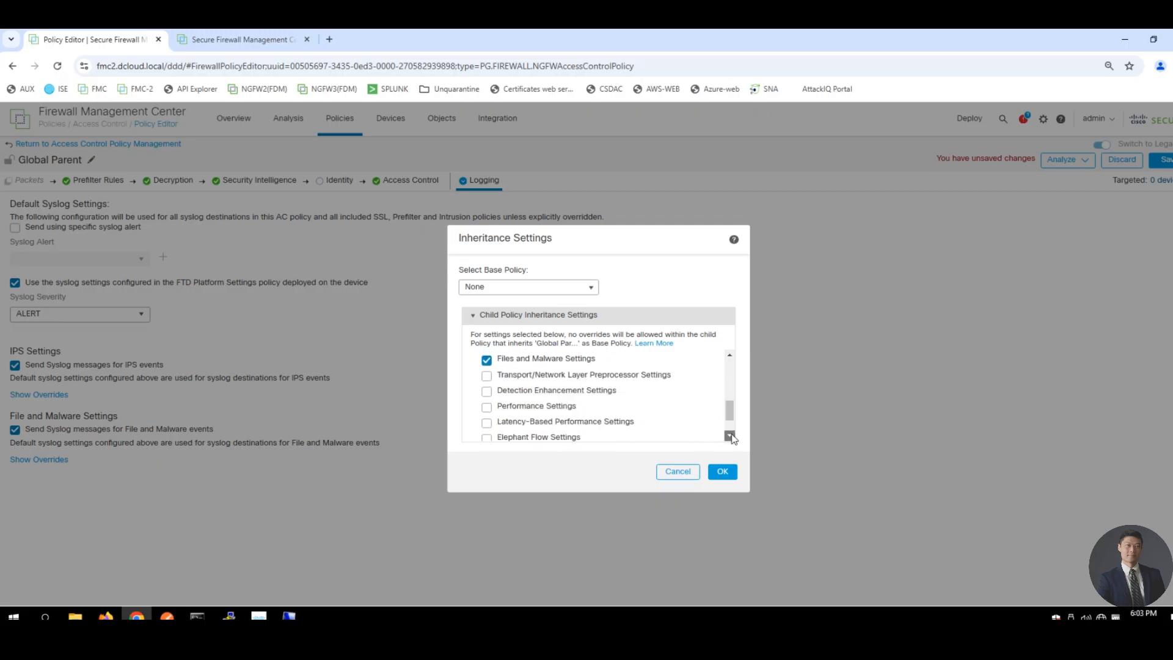
click(729, 436)
click(729, 436)
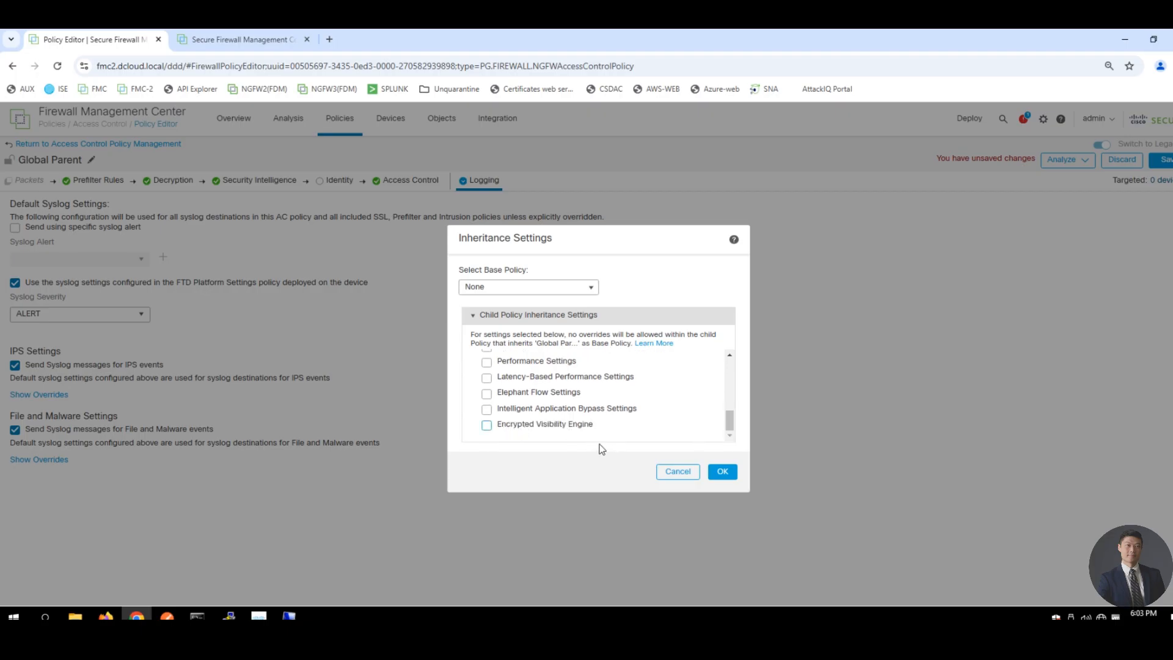
click(487, 426)
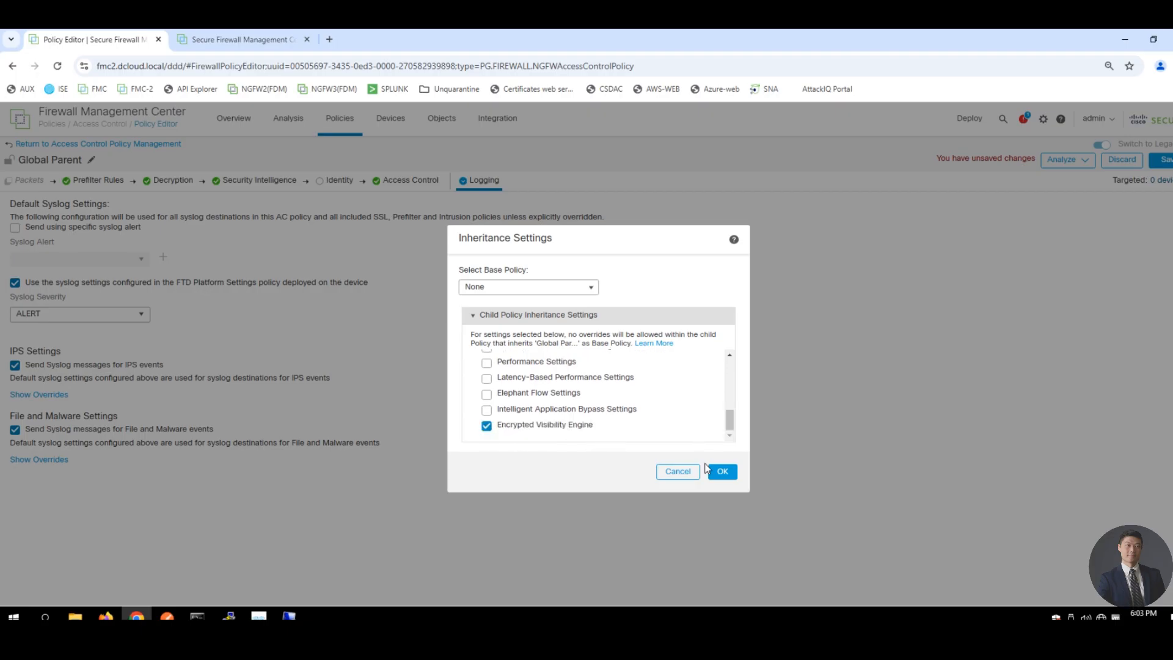
click(723, 472)
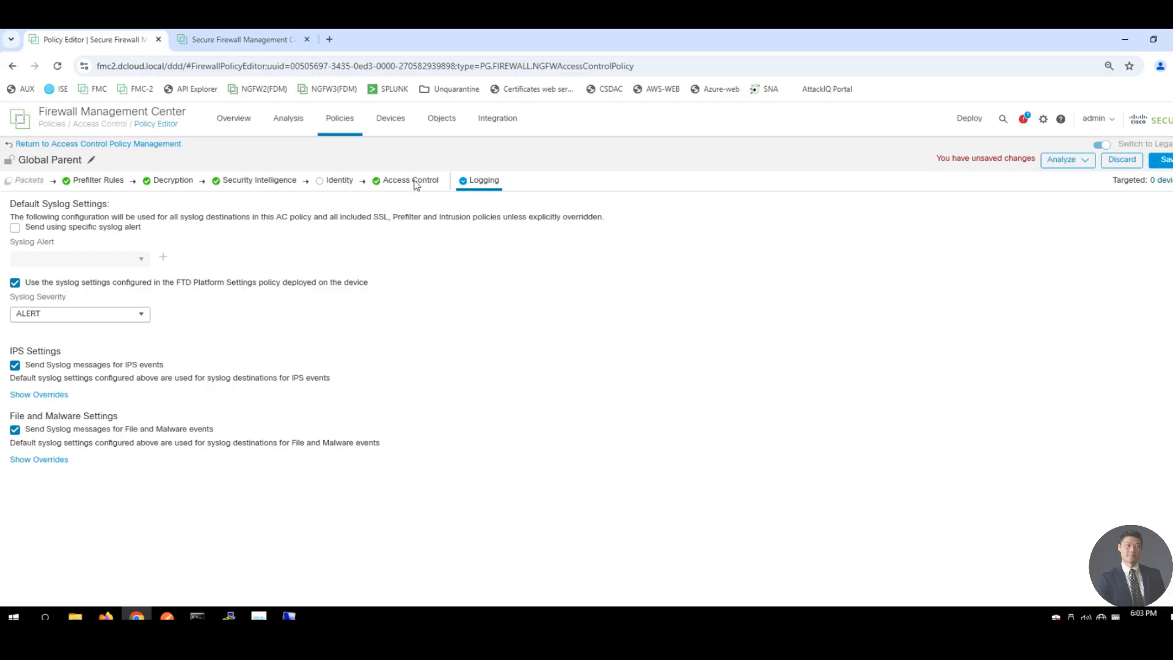
In Global Parent's Security Intelligence settings, add the Attackers network object to the Block List for any zone.
click(260, 183)
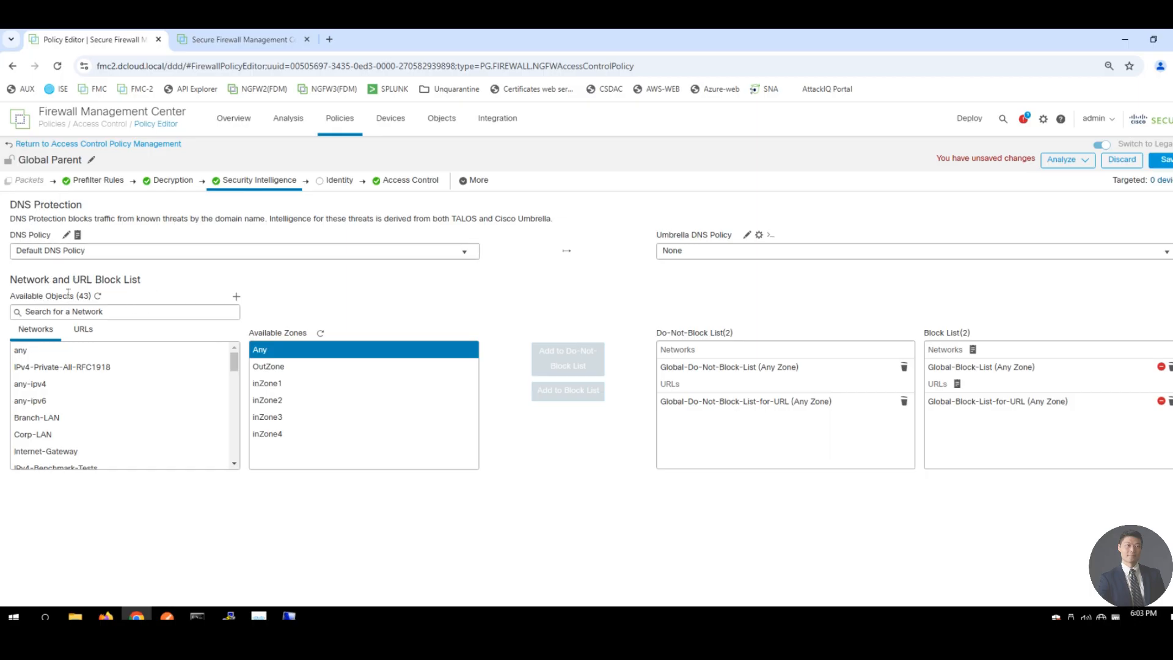
click(164, 401)
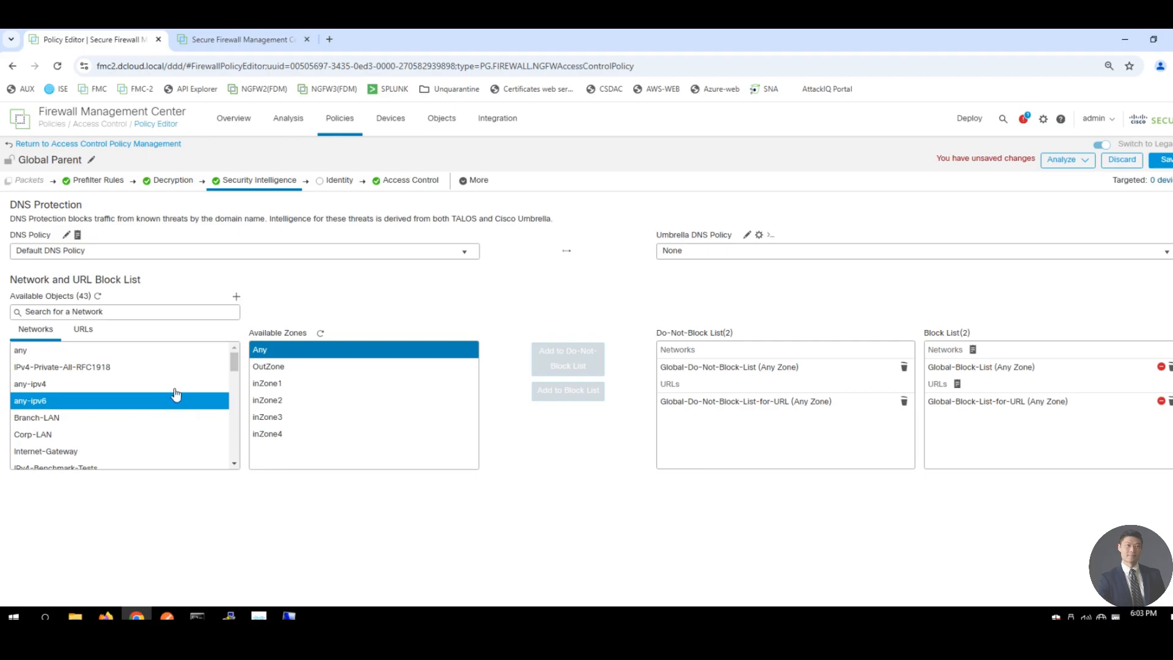
click(179, 385)
click(157, 372)
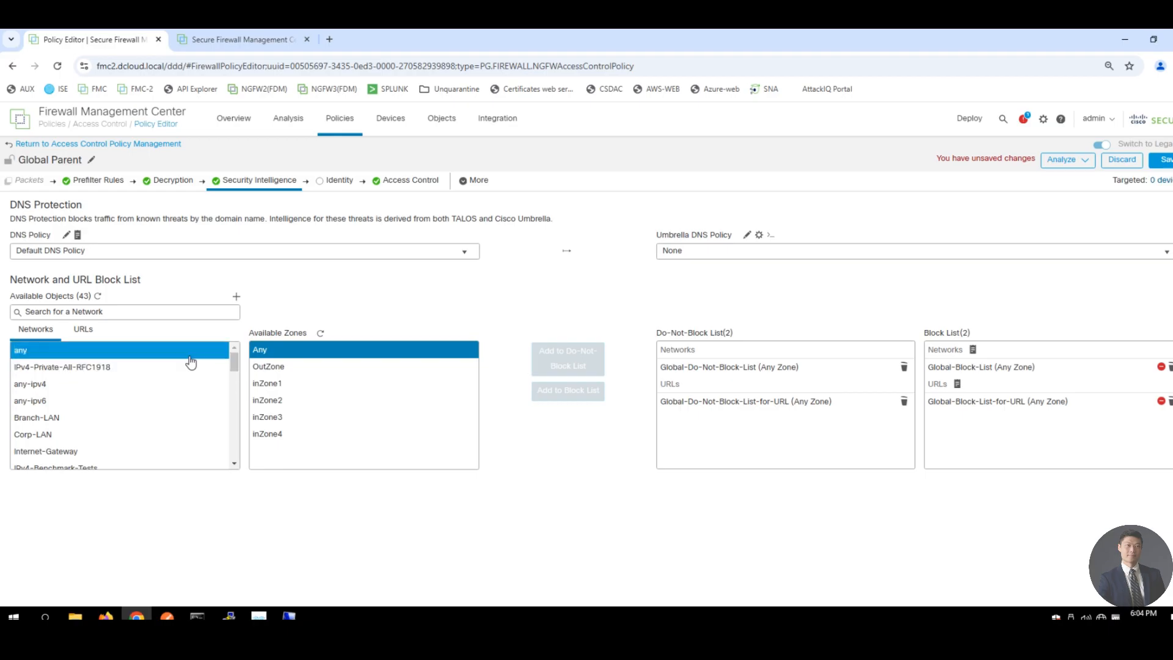
click(128, 313)
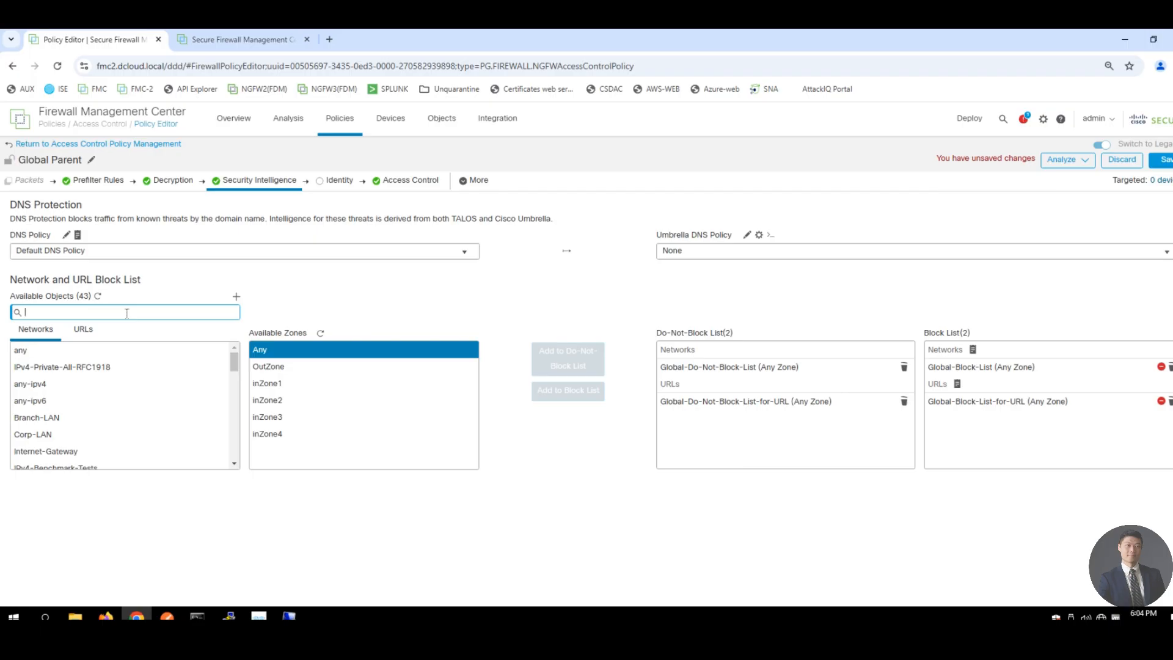
text(attacke)
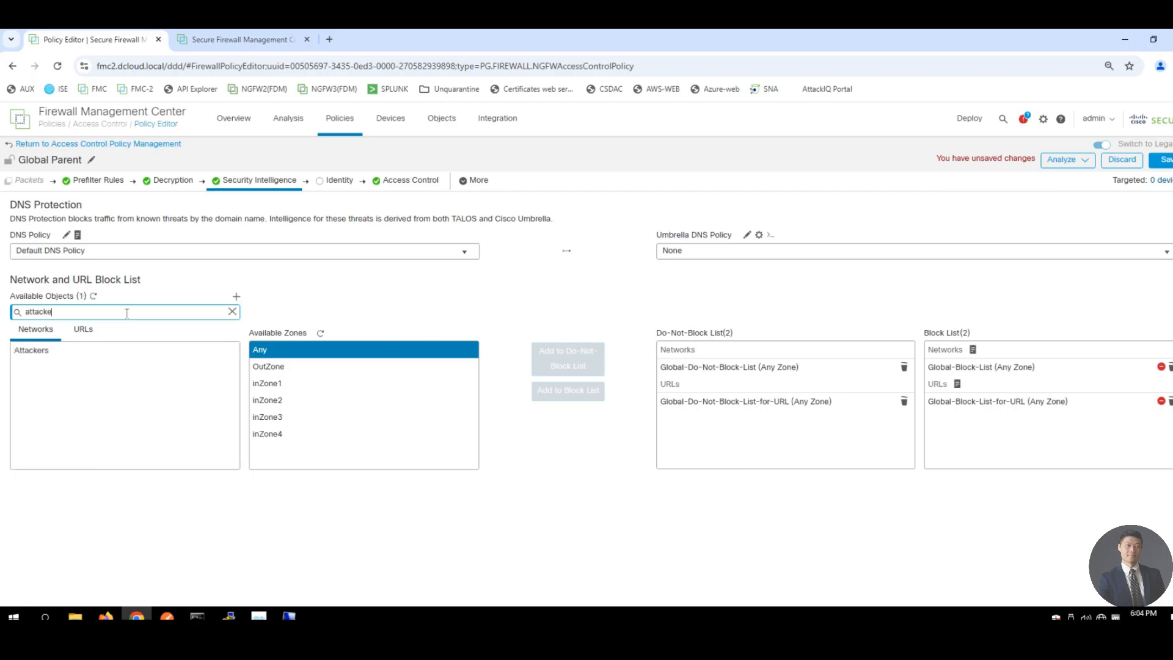
text(rs)
click(37, 350)
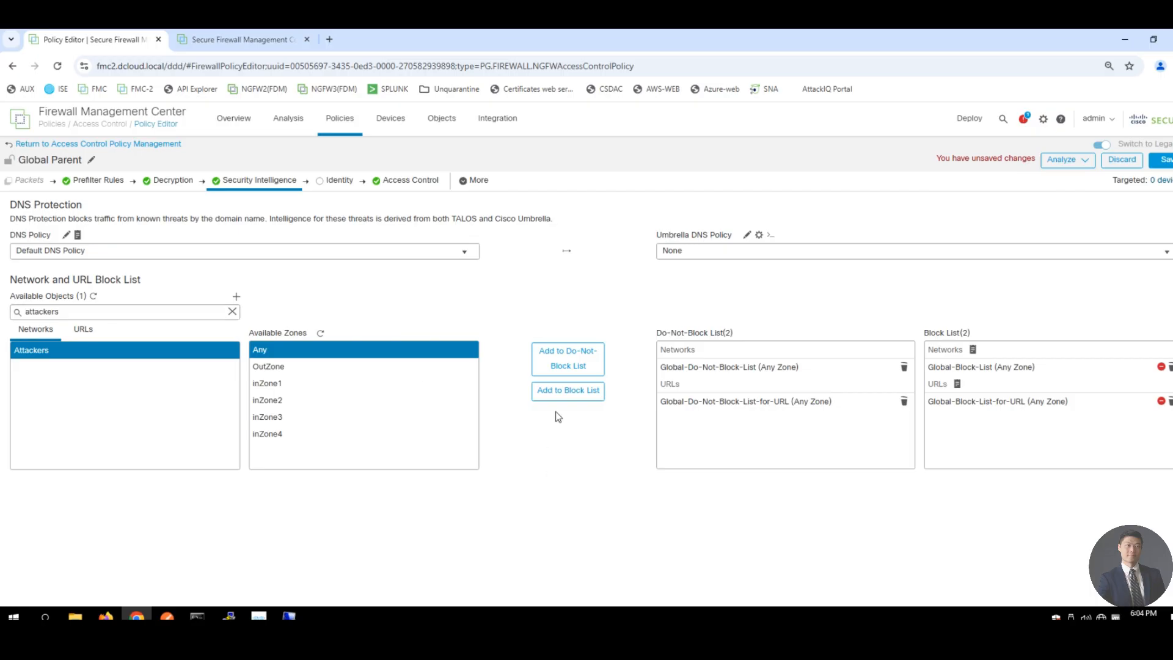
click(539, 389)
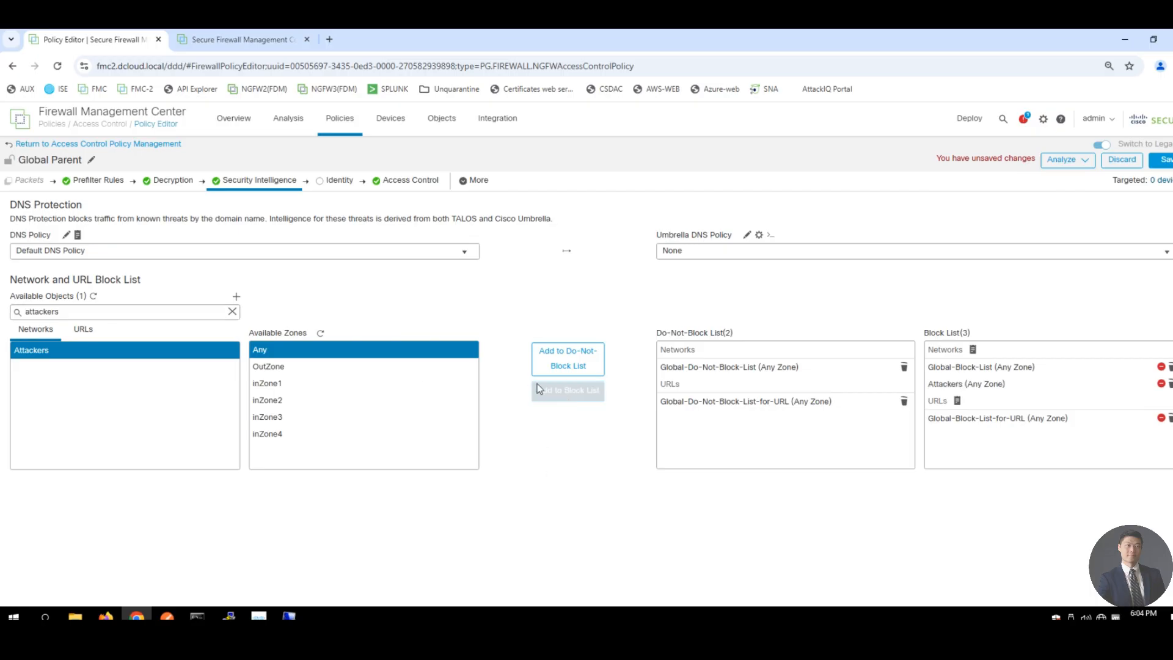
Find the Tor_exit_node network object, add it to the Block List for any zone, and clear the search.
double_click(74, 310)
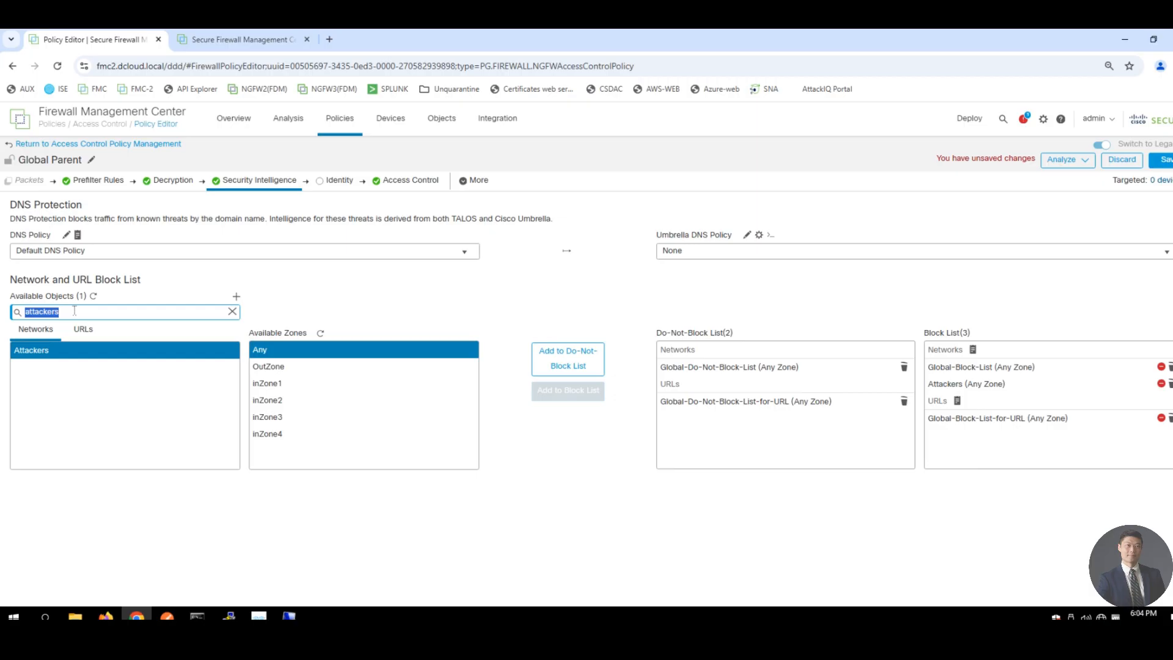
text(tor_exit)
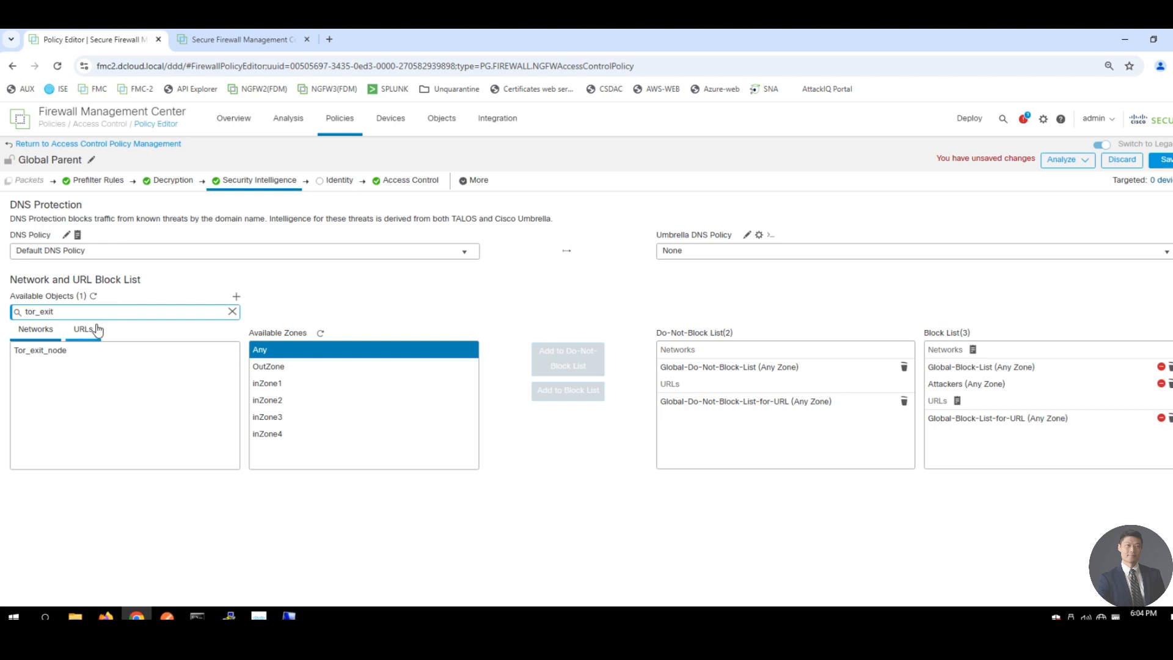
click(70, 358)
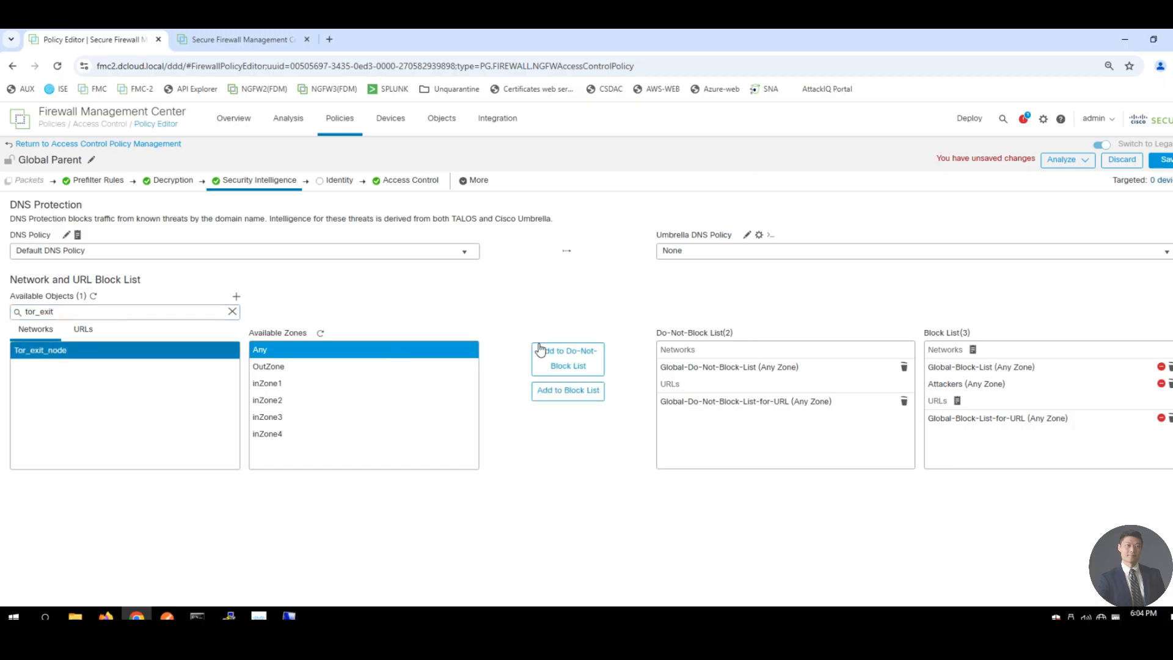
click(579, 394)
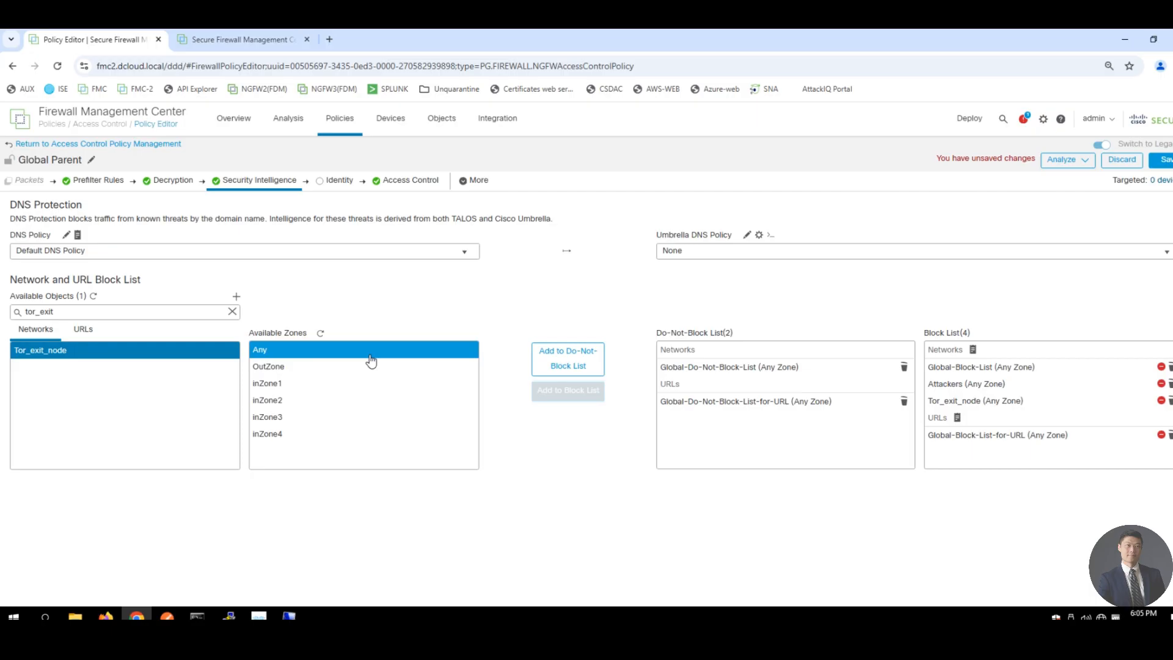
click(232, 311)
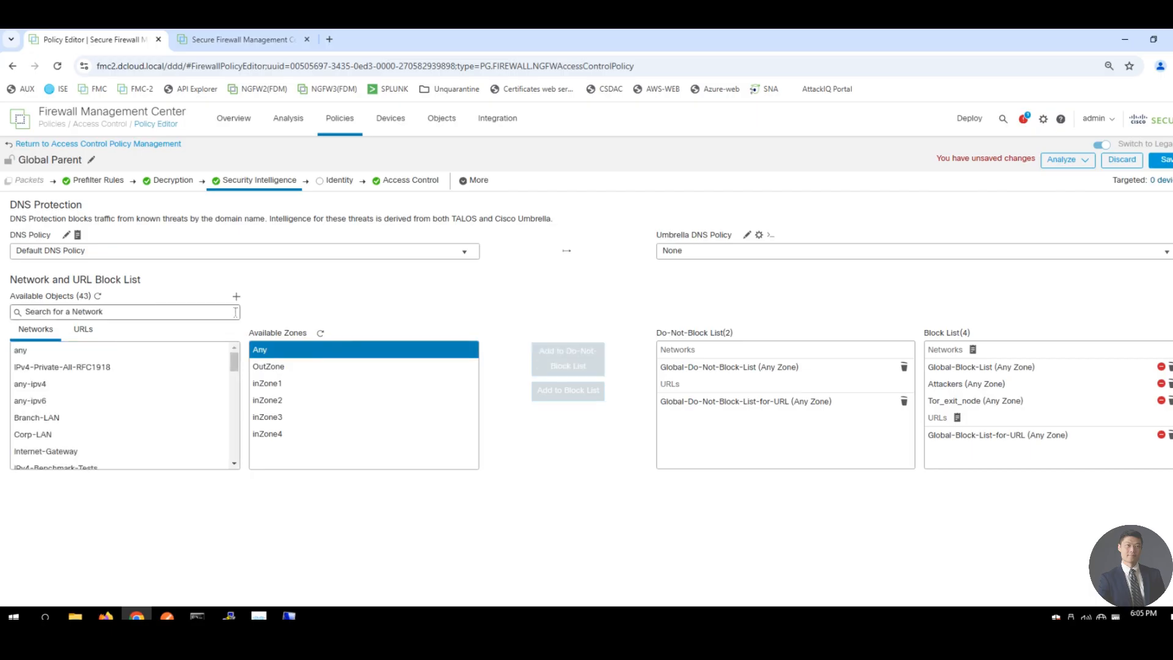
click(176, 312)
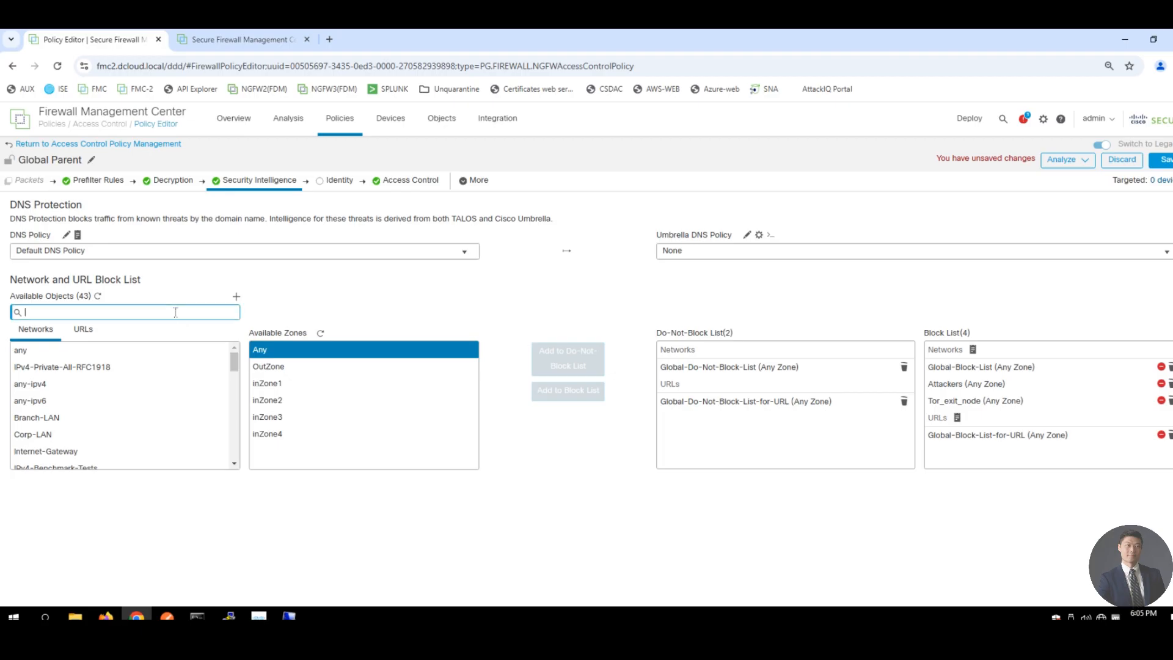
text(attackers)
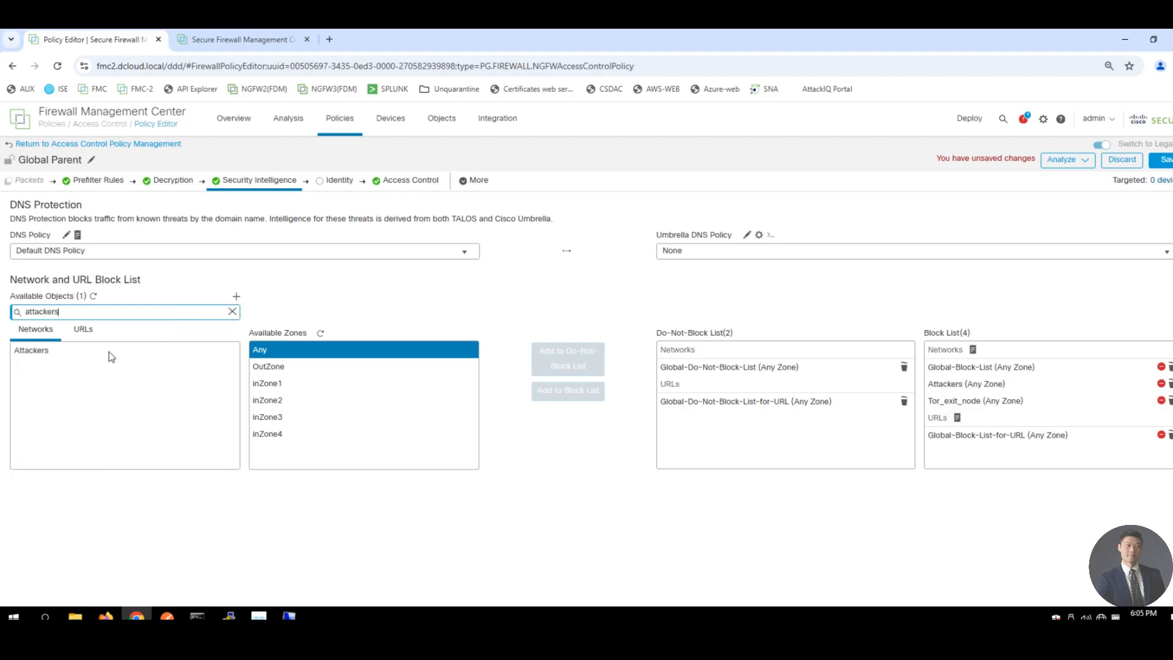
click(232, 313)
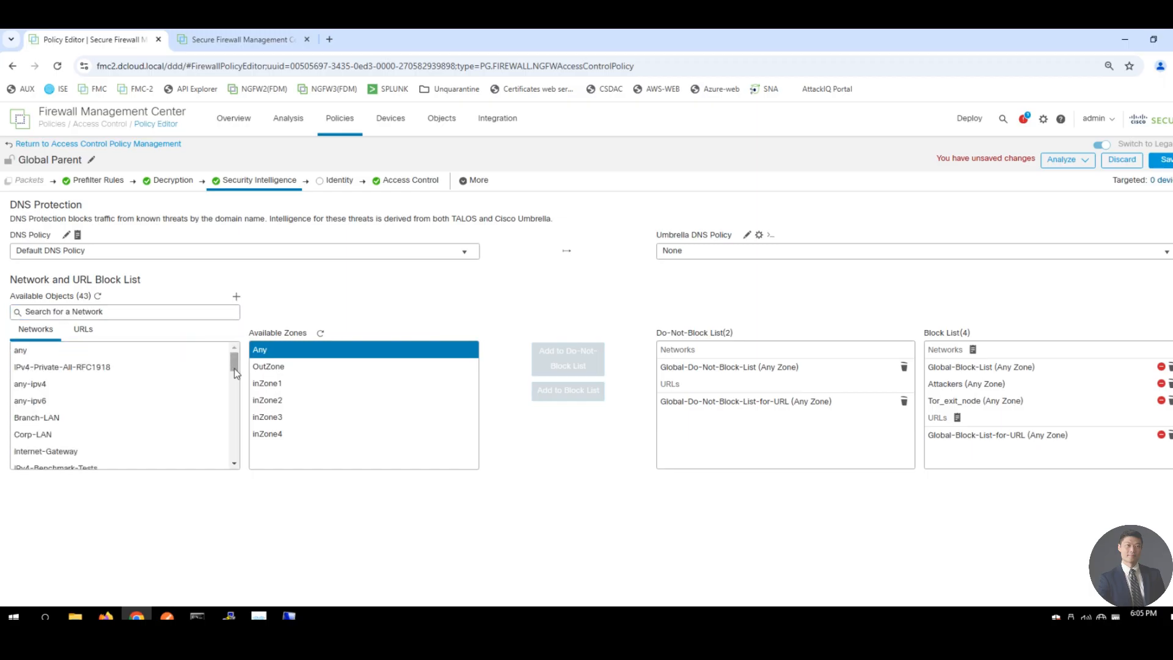
drag(233, 368, 232, 389)
scroll(232, 389, down, 5)
scroll(231, 383, down, 5)
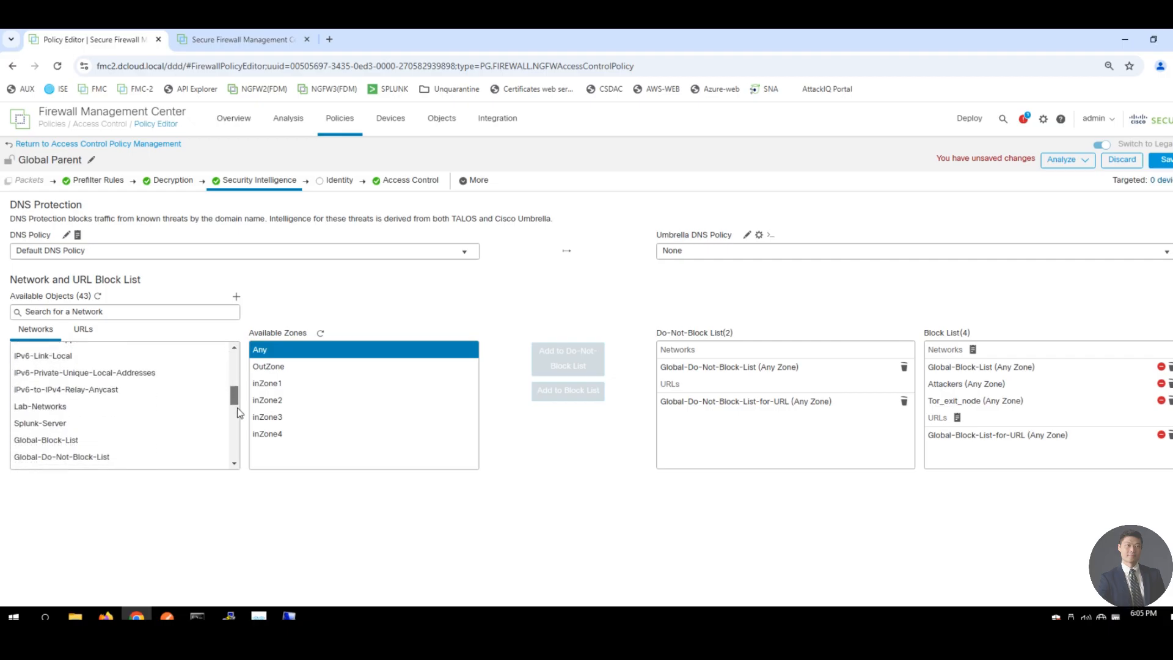
click(38, 392)
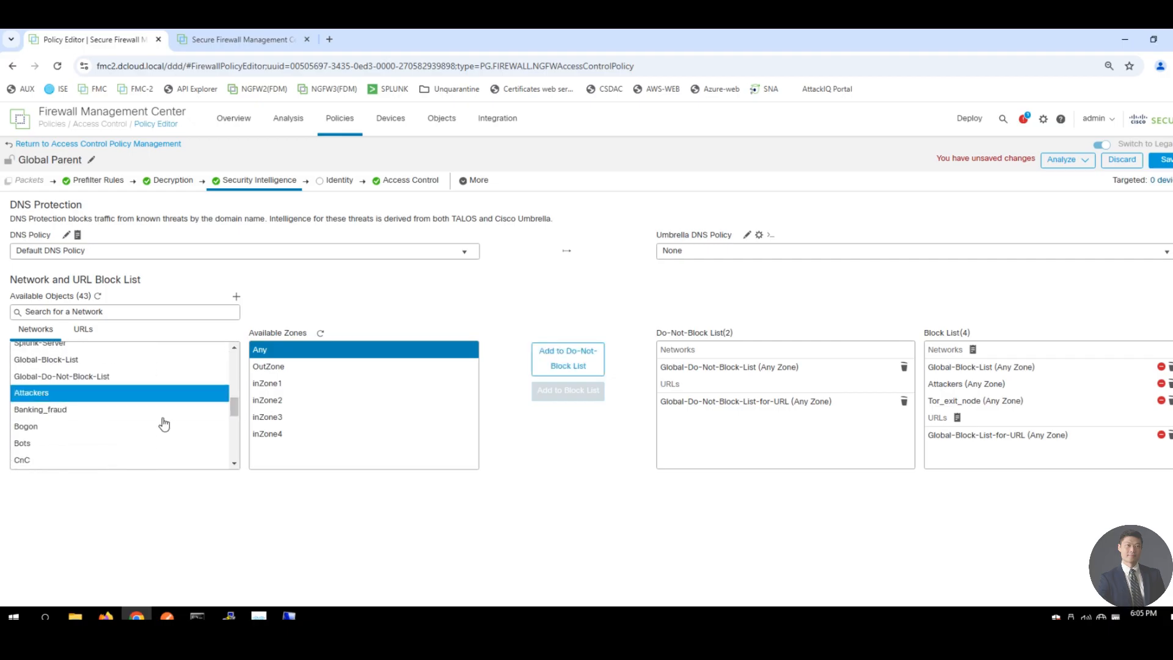
shift+click(116, 467)
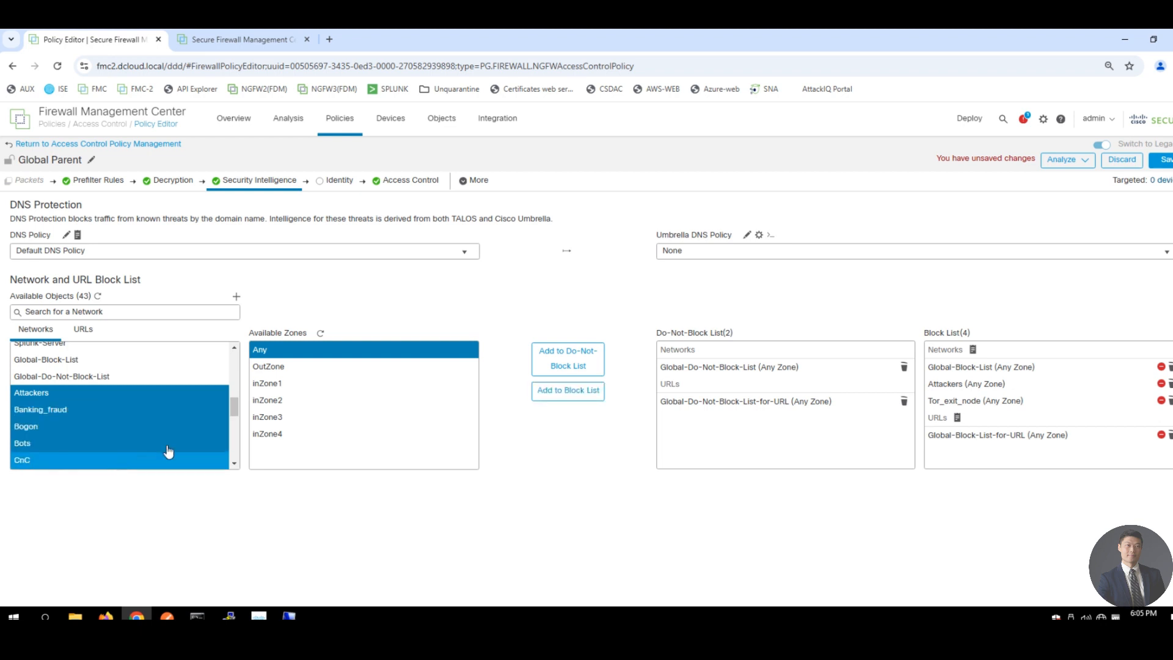
click(233, 463)
scroll(128, 445, down, 1)
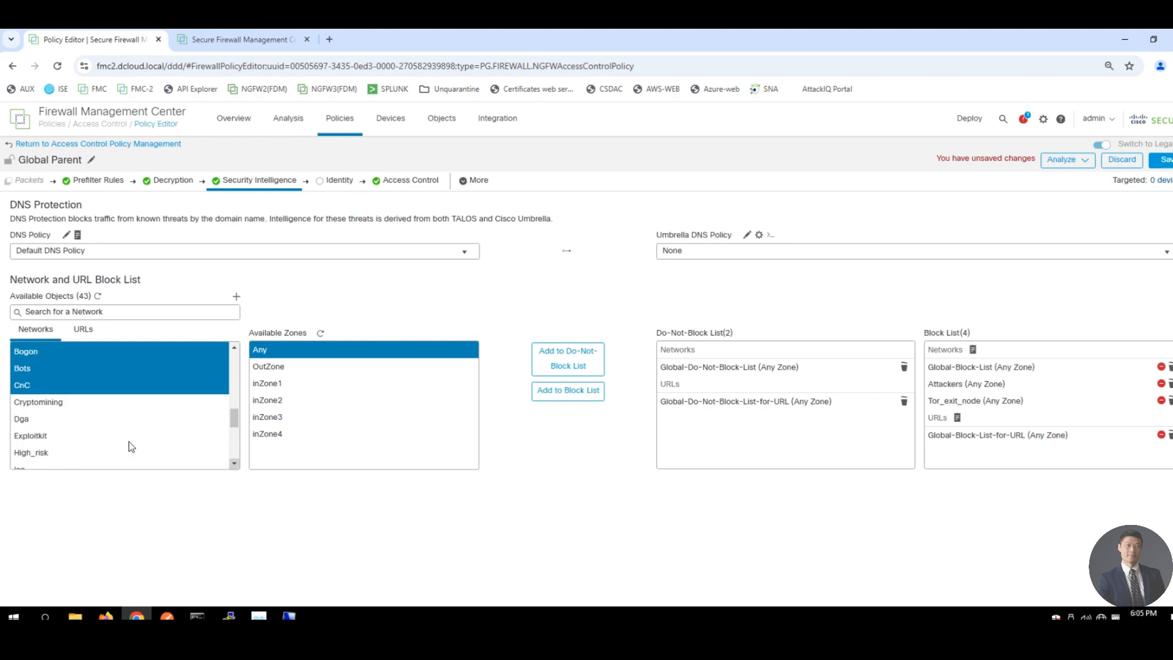
shift+click(113, 450)
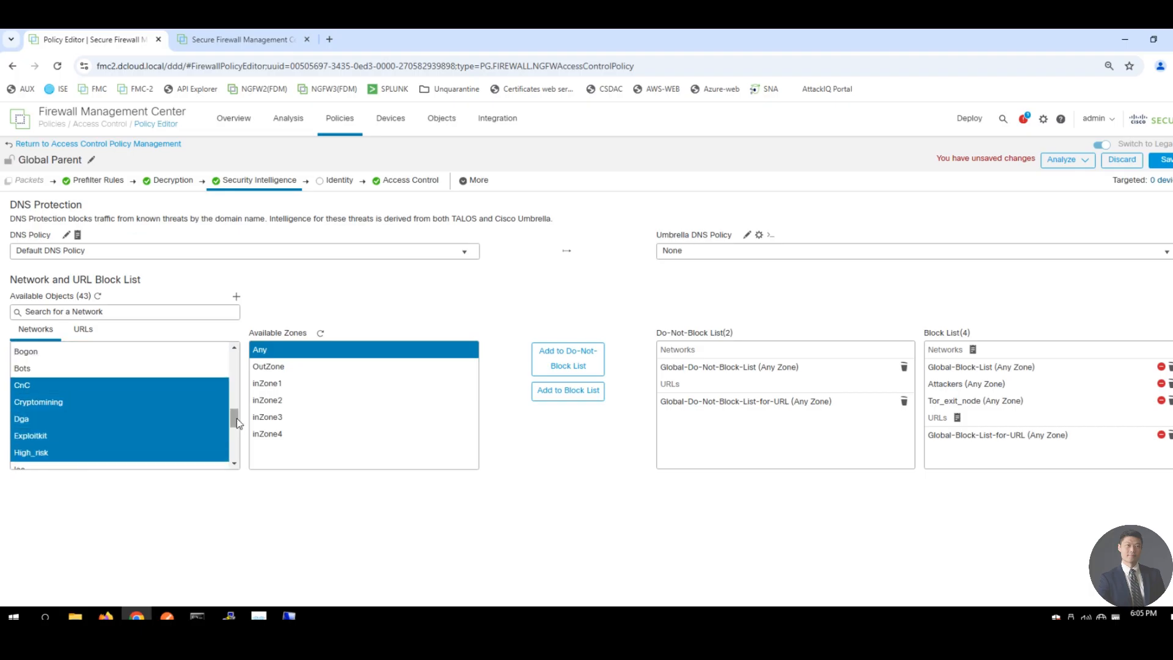
scroll(127, 409, up, 1)
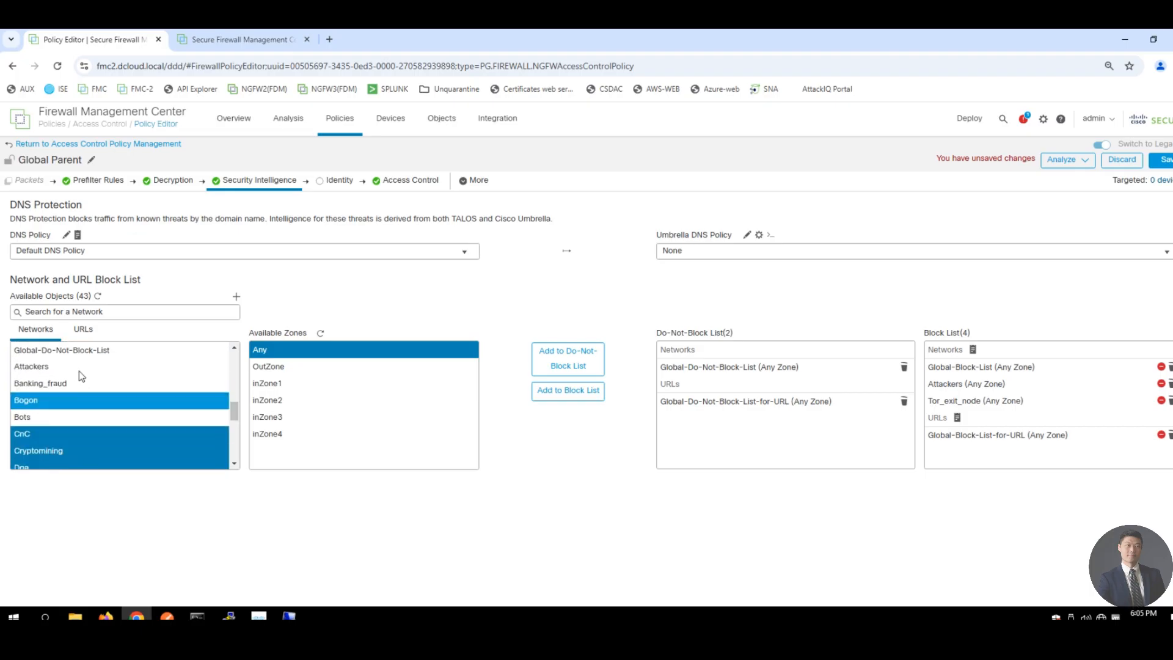
mouse_move(79, 367)
mouse_down()
mouse_move(79, 425)
mouse_move(85, 377)
mouse_up()
shift+click(82, 389)
click(81, 390)
ctrl+click(75, 403)
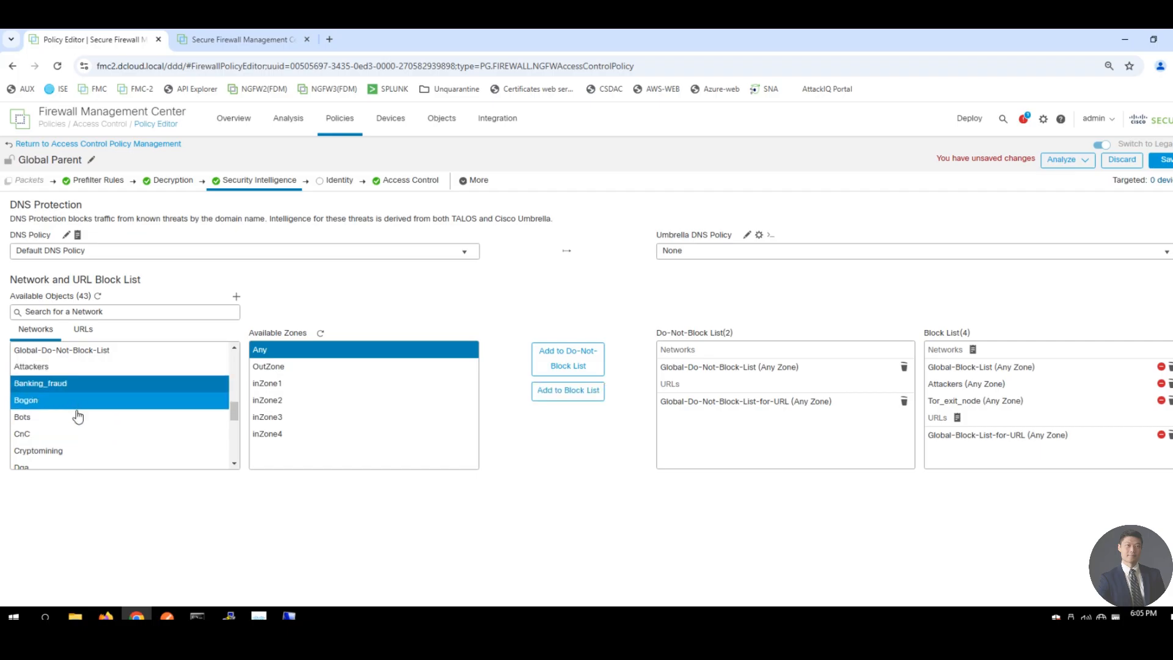
ctrl+click(76, 418)
ctrl+click(74, 384)
Add the whole range of network objects from Attackers through Tor_exit_node to the Block List for any zone.
click(73, 368)
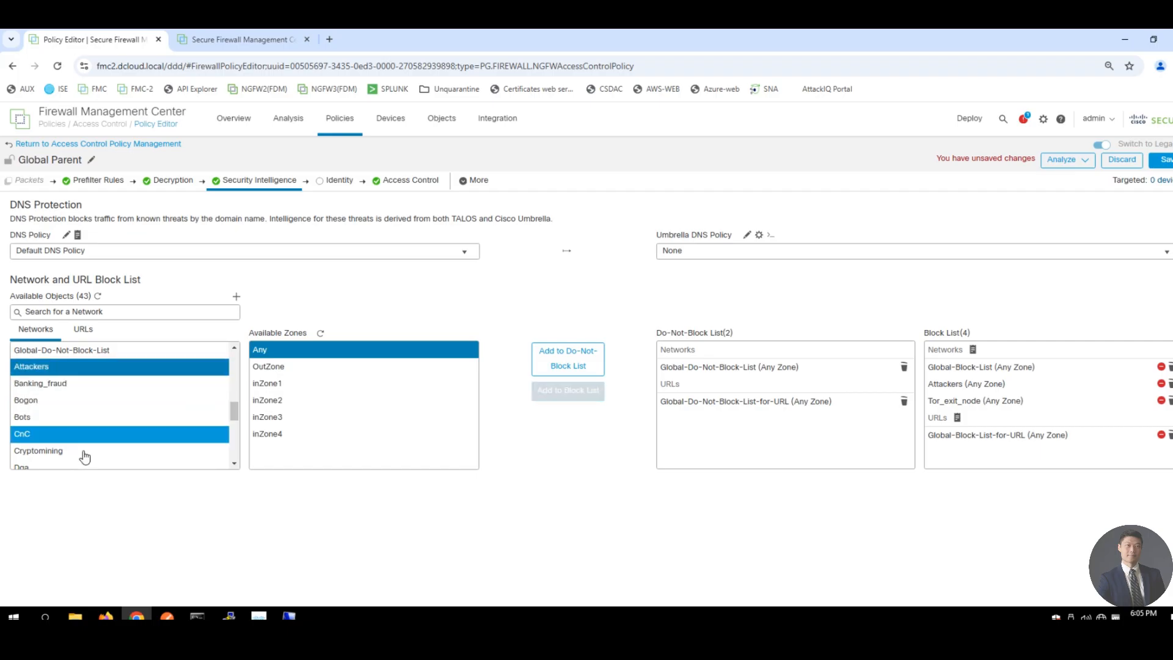
click(235, 465)
click(235, 464)
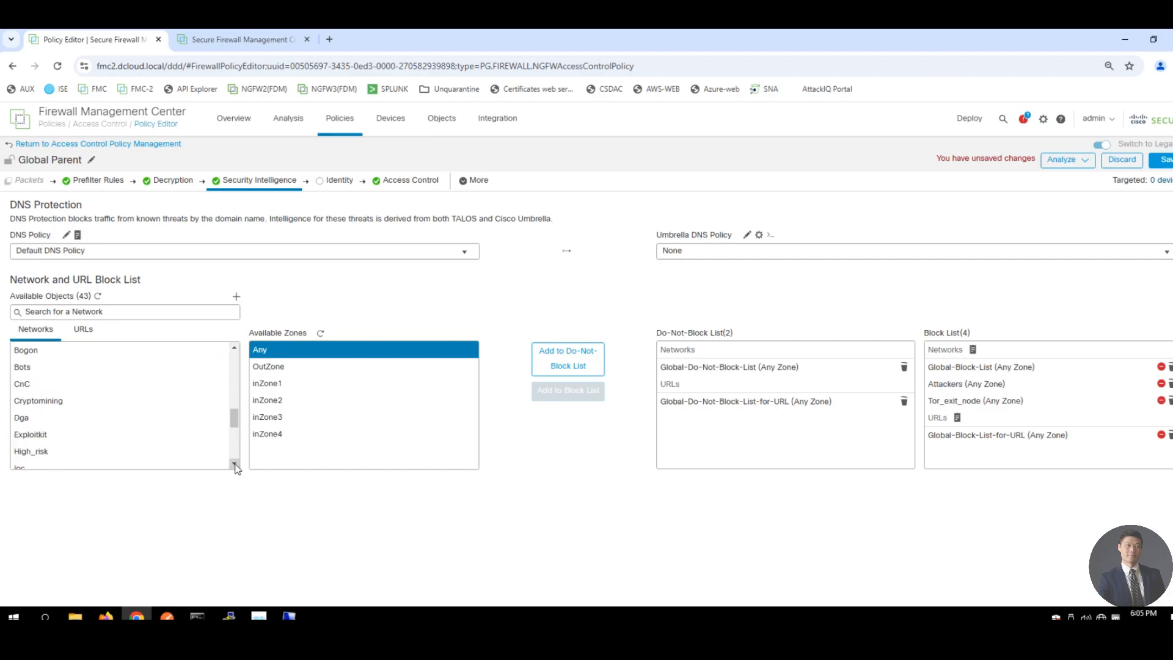
click(235, 464)
click(235, 465)
click(235, 465)
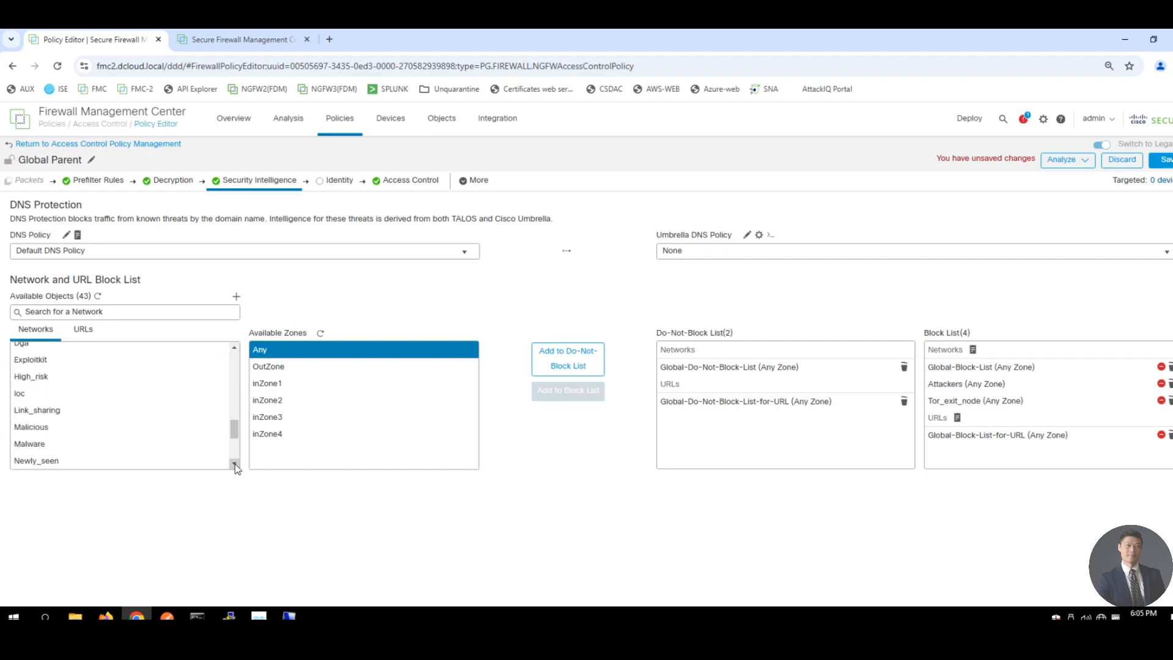
click(235, 465)
click(235, 465)
click(235, 465)
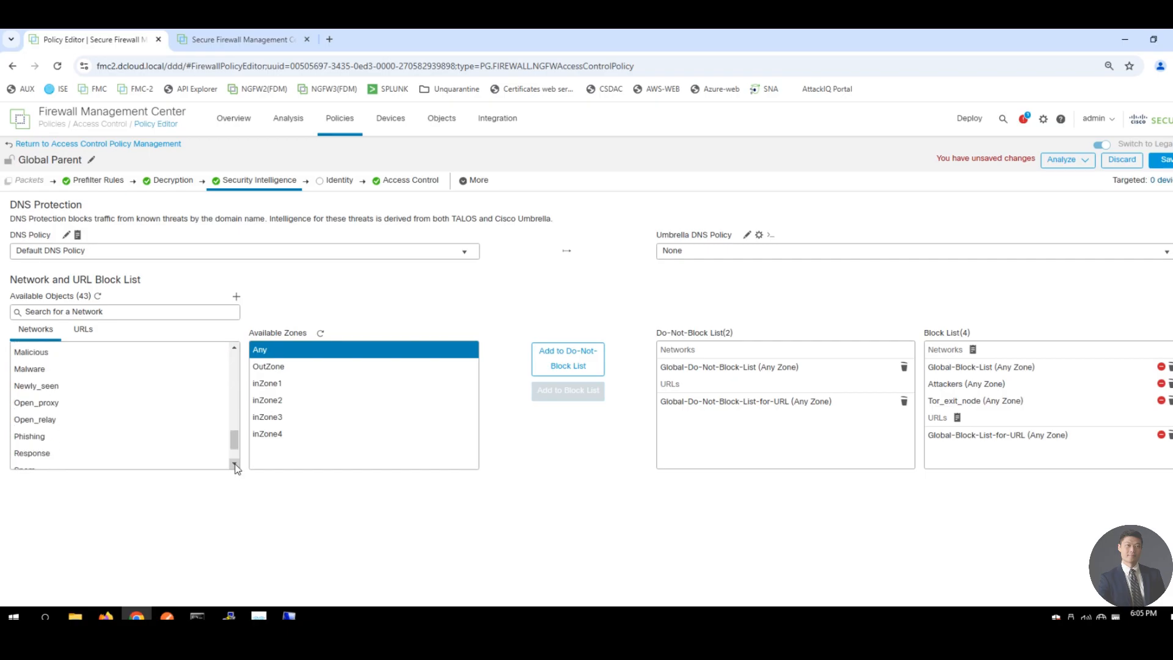
click(235, 465)
click(235, 465)
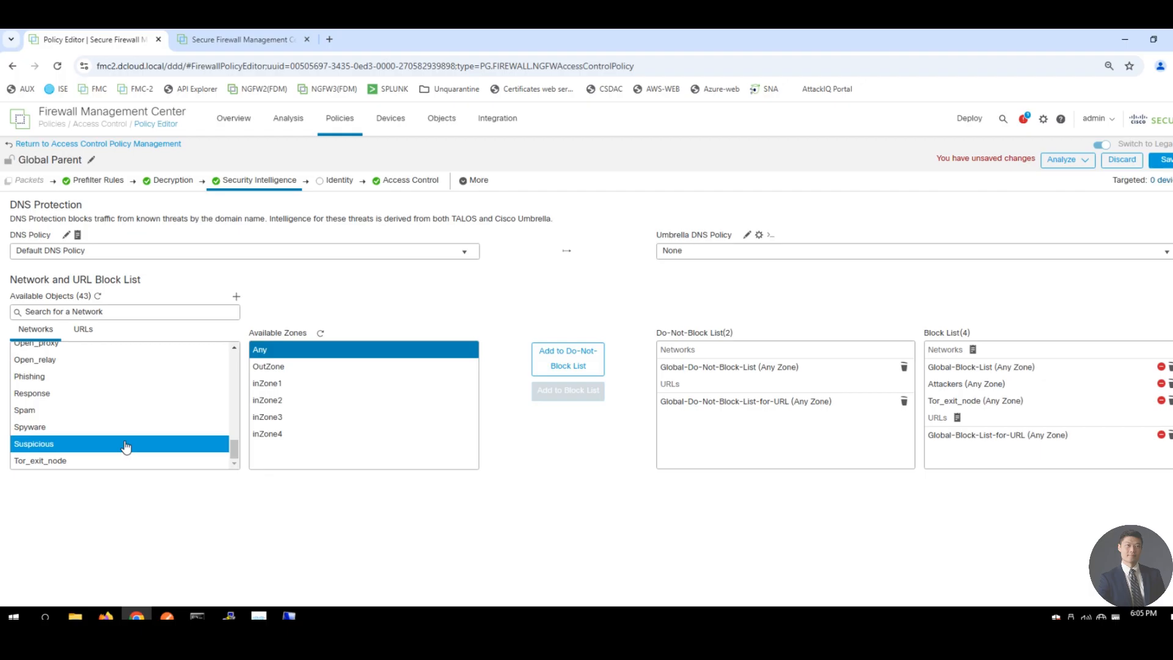
key(ctrl+a)
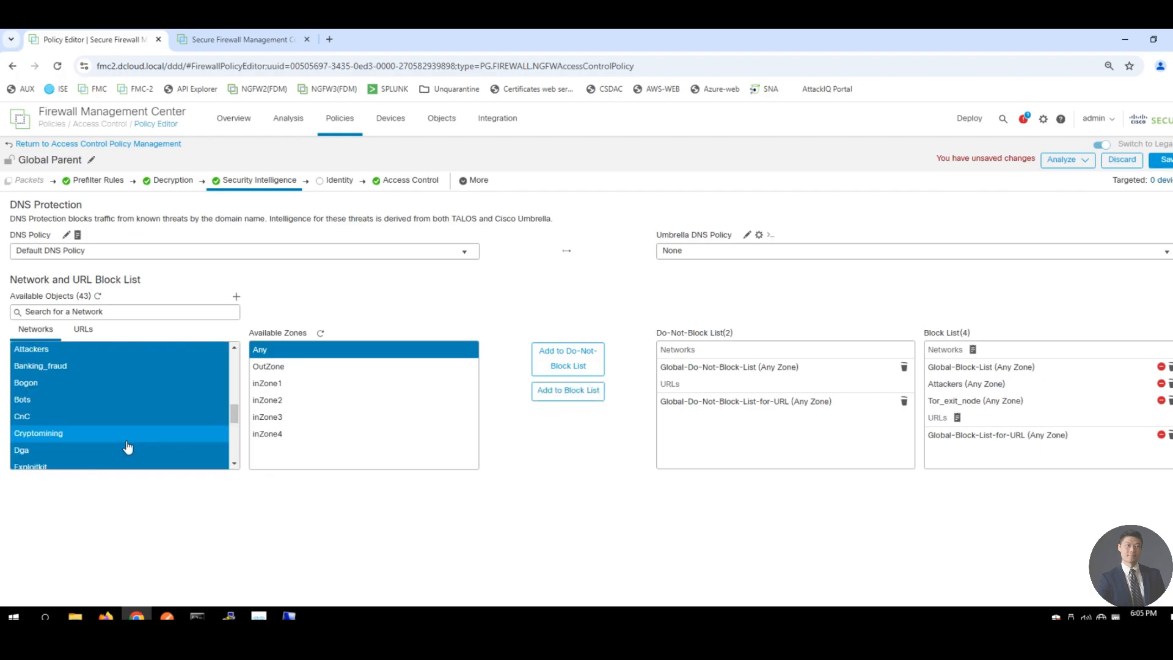
click(562, 392)
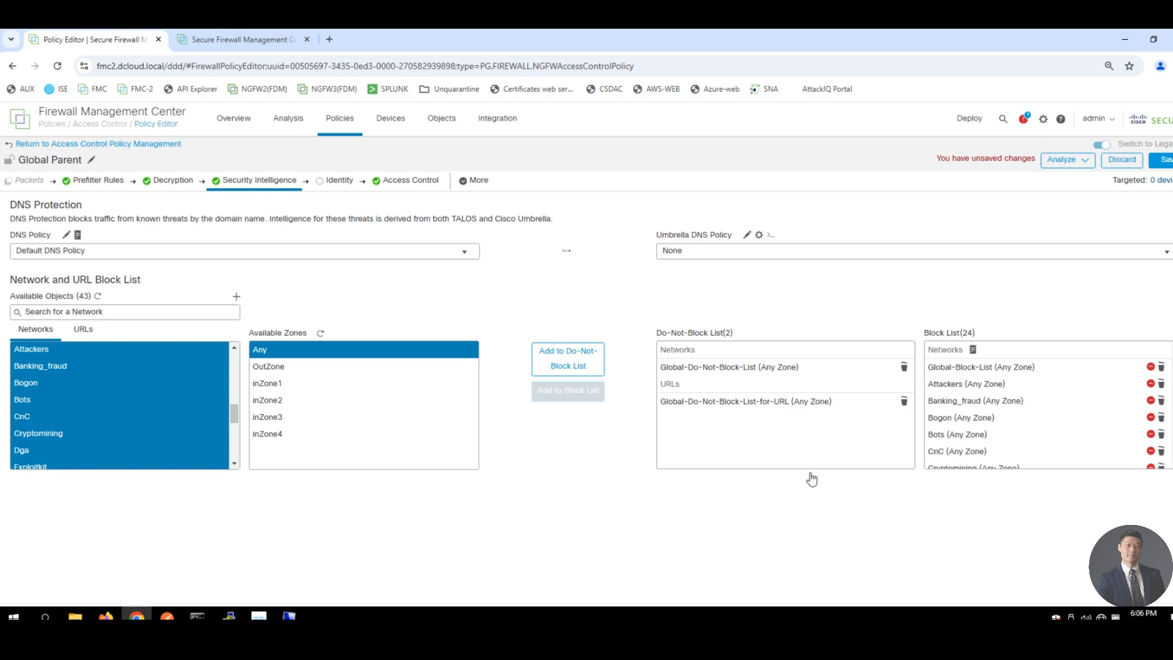
ctrl+click(287, 367)
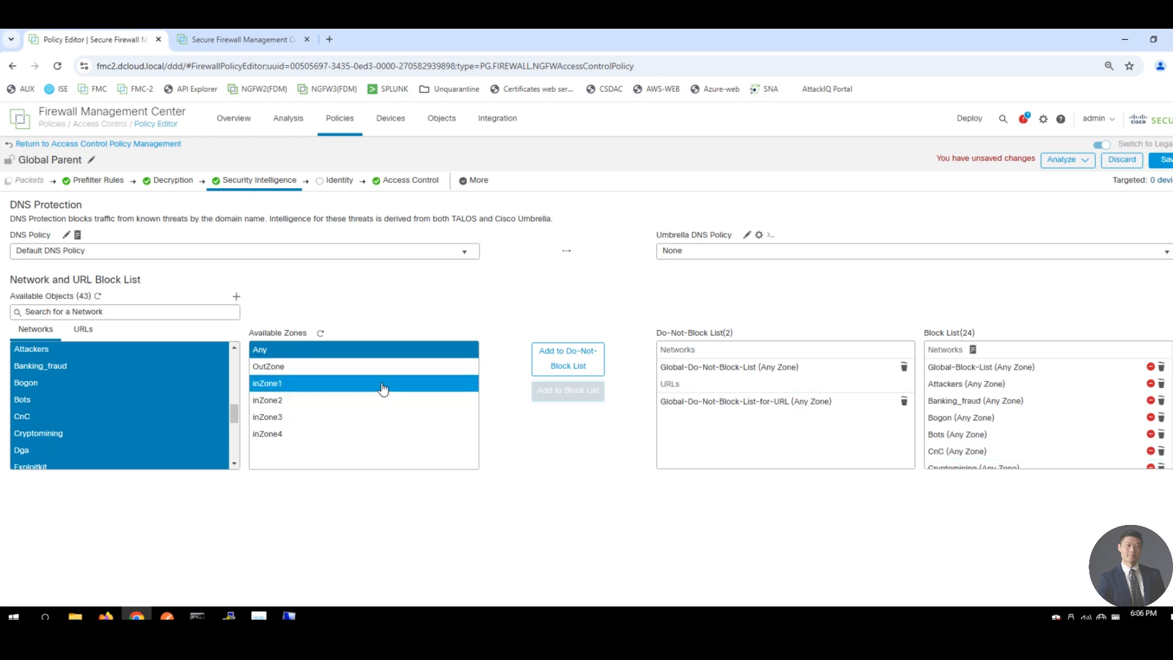
ctrl+click(294, 369)
scroll(1148, 409, down, 4)
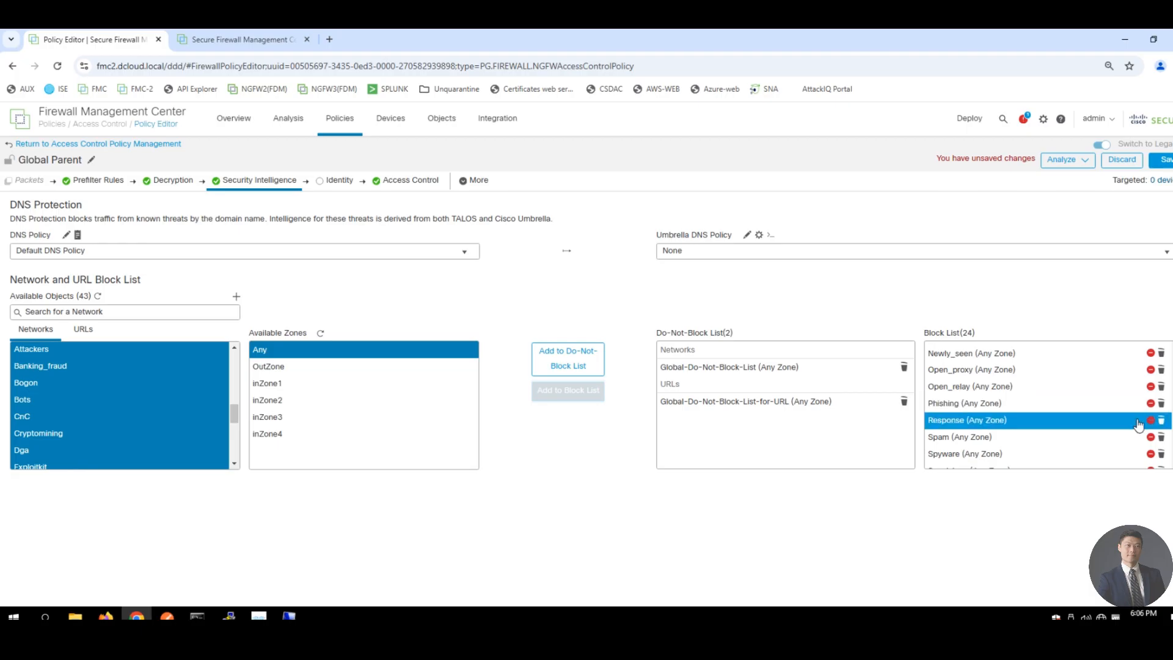
scroll(1084, 361, up, 5)
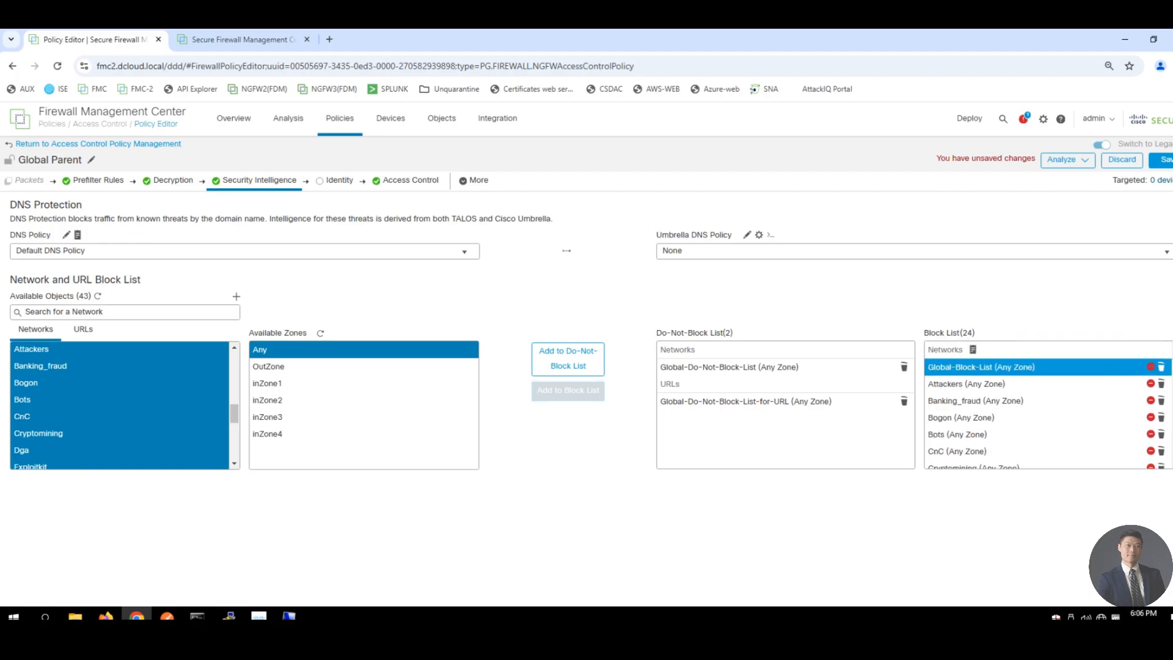
In the network Block List's logging options, enable sending connection events to the syslog server and accept.
click(973, 351)
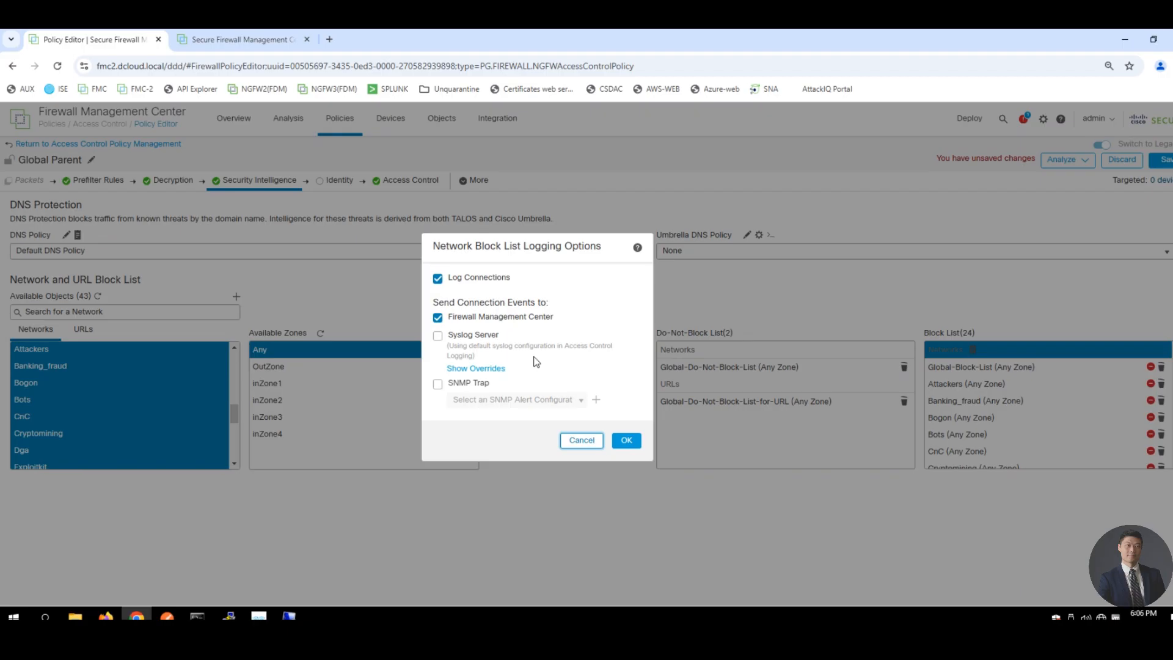
click(438, 335)
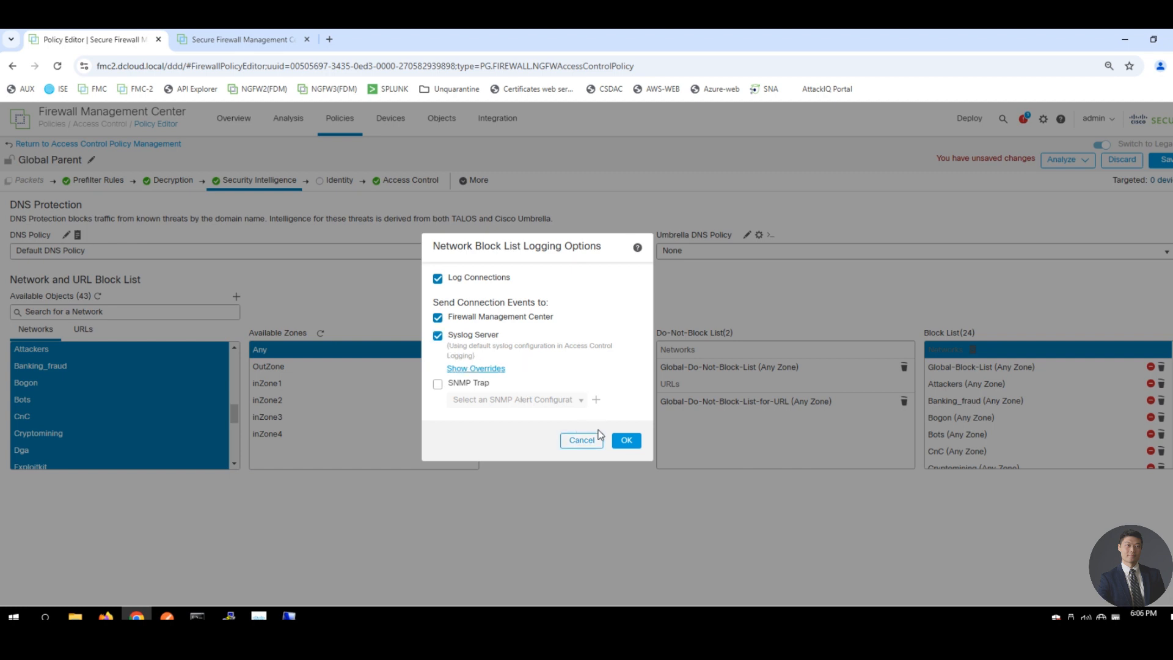
click(628, 440)
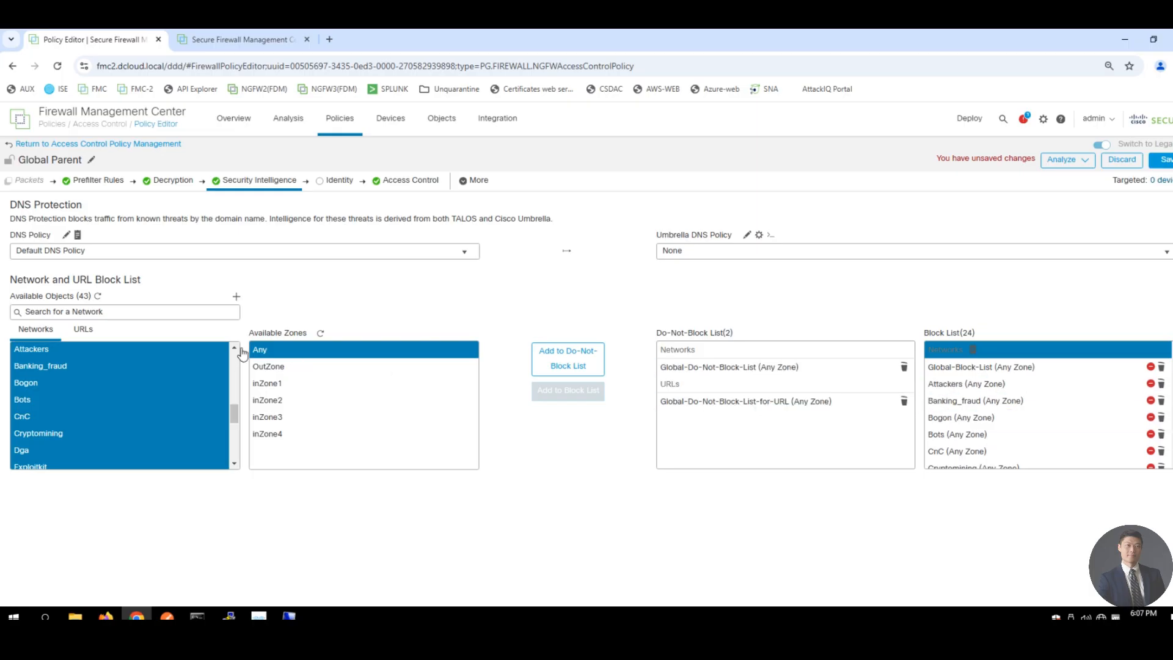
Add the whole range of URL objects from URL Attackers through URL Tor_exit_node to the Block List for any zone.
click(86, 332)
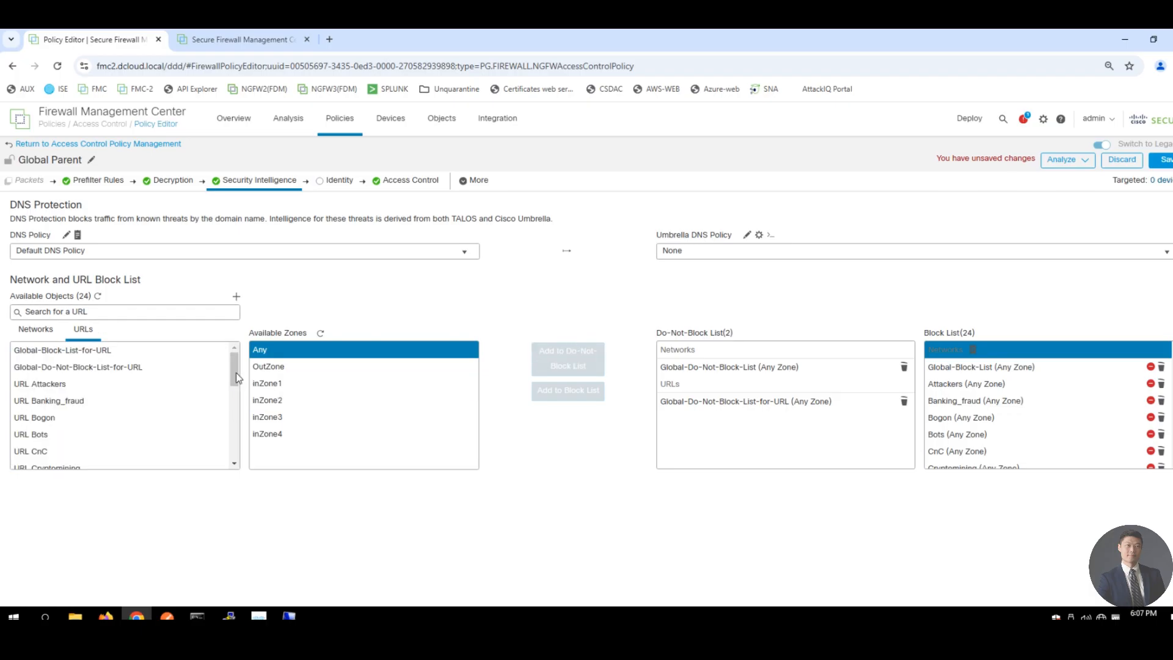
drag(238, 377, 221, 408)
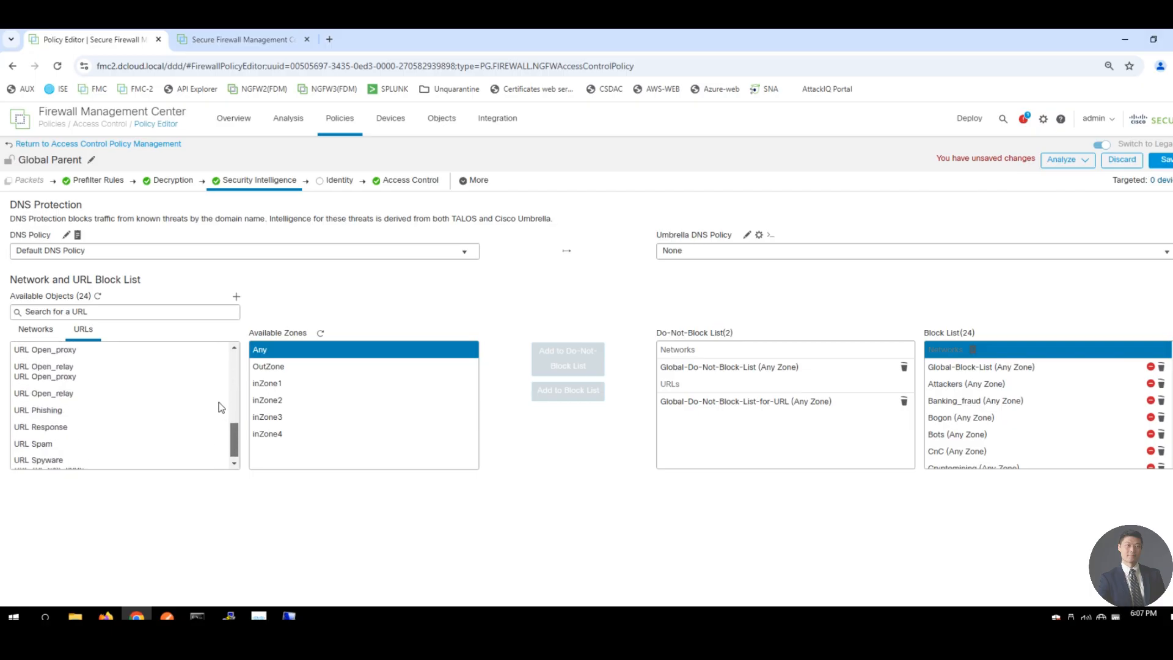
scroll(220, 394, up, 4)
scroll(222, 408, down, 1)
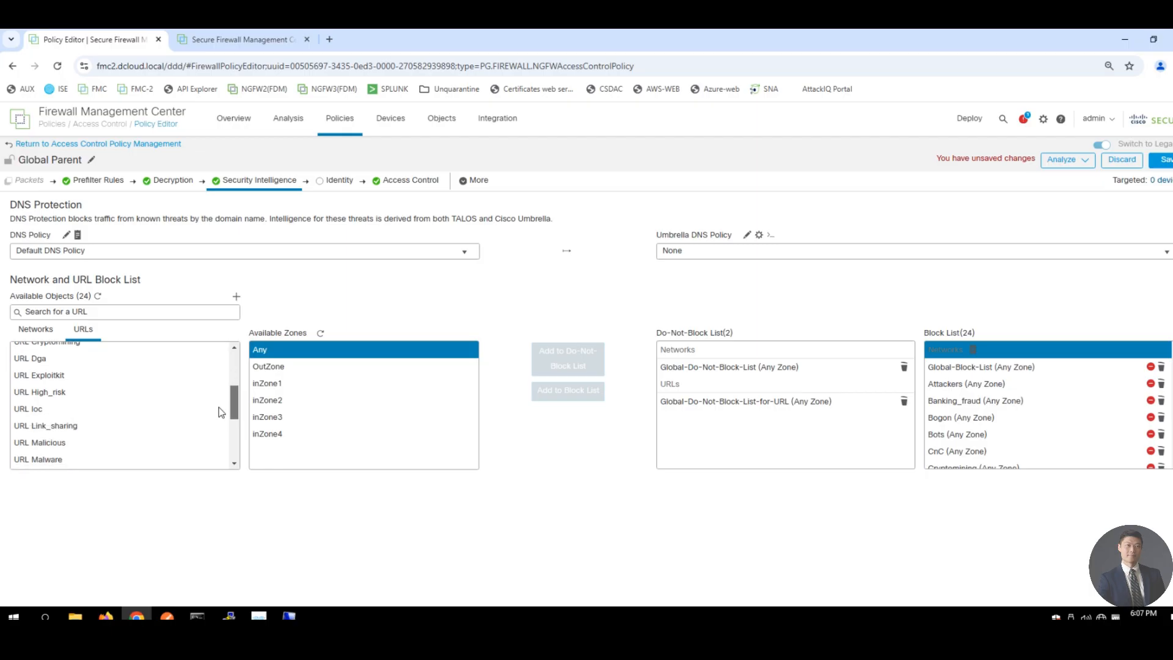
scroll(221, 394, up, 3)
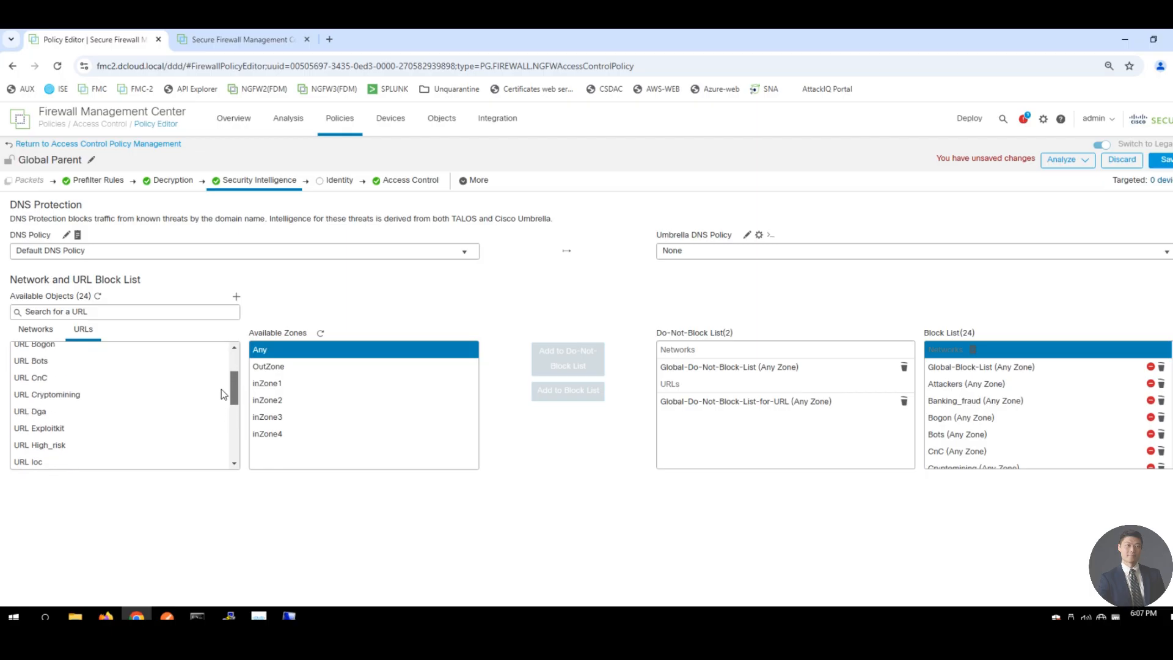
scroll(223, 387, up, 3)
click(50, 386)
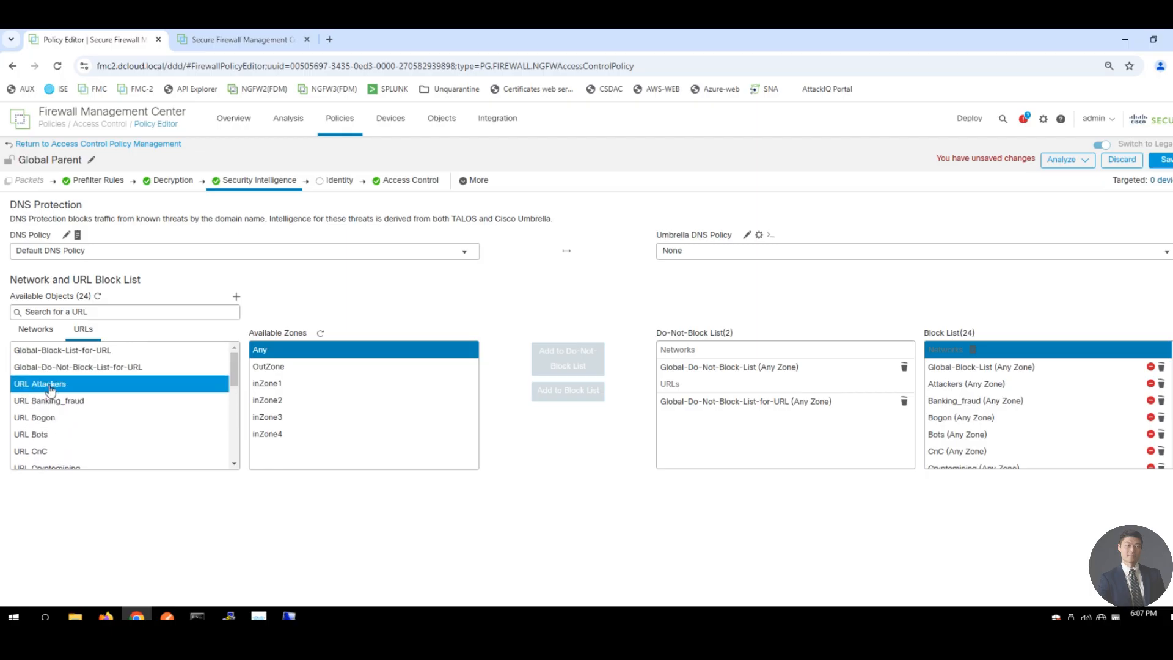
ctrl+click(218, 371)
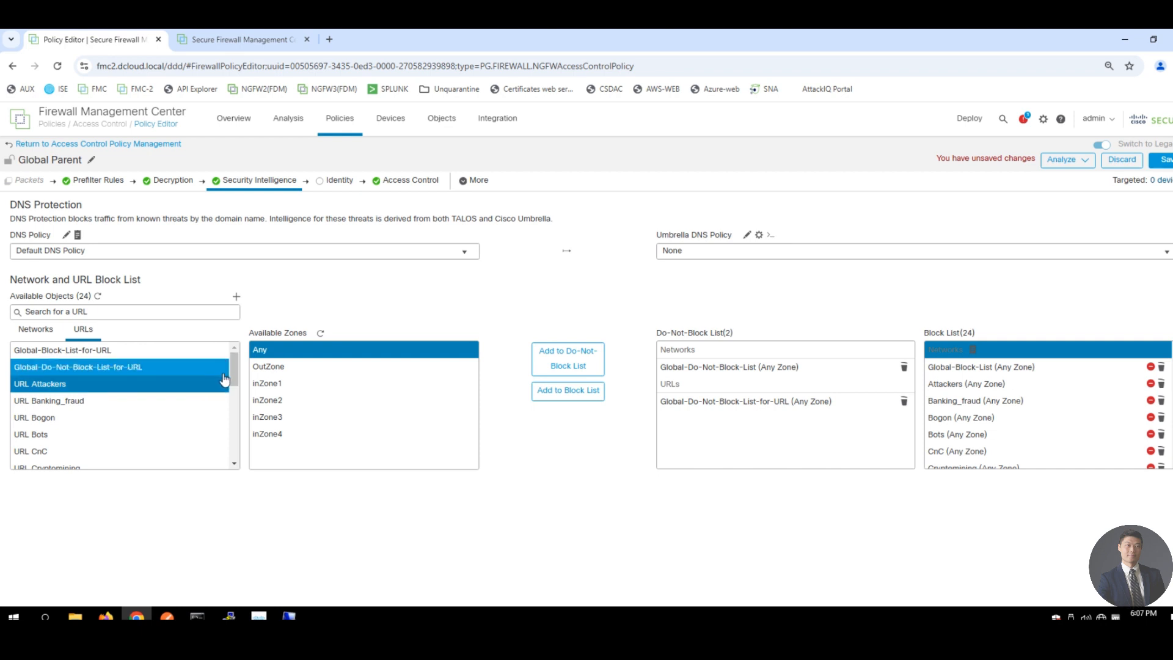
scroll(237, 435, down, 3)
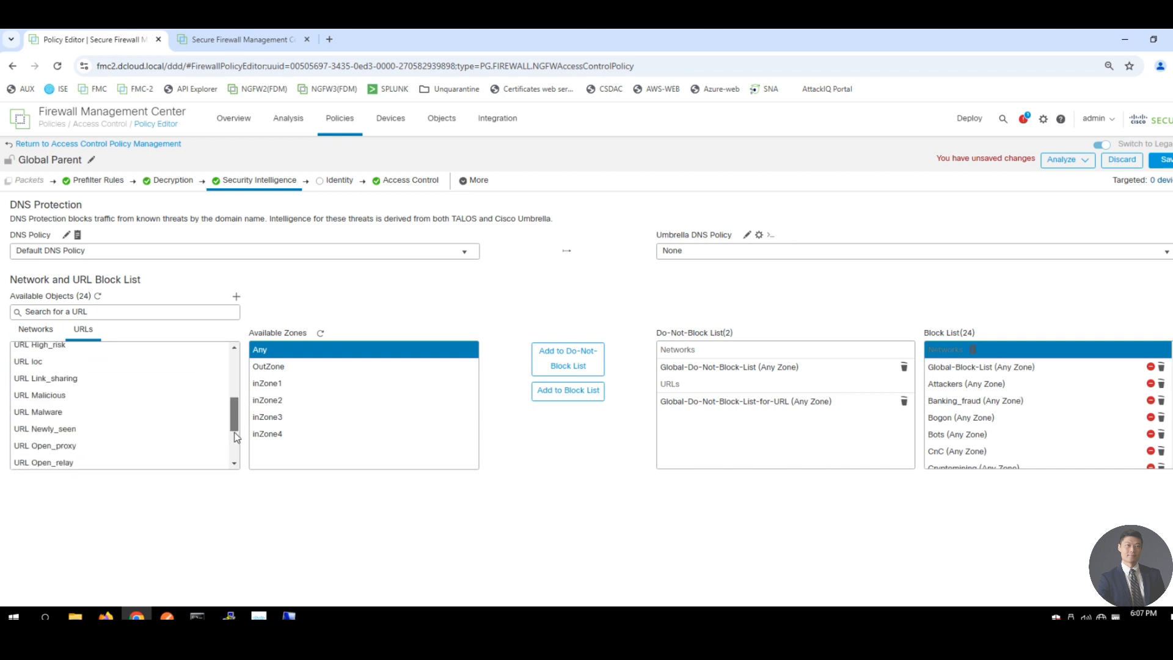
scroll(236, 436, down, 3)
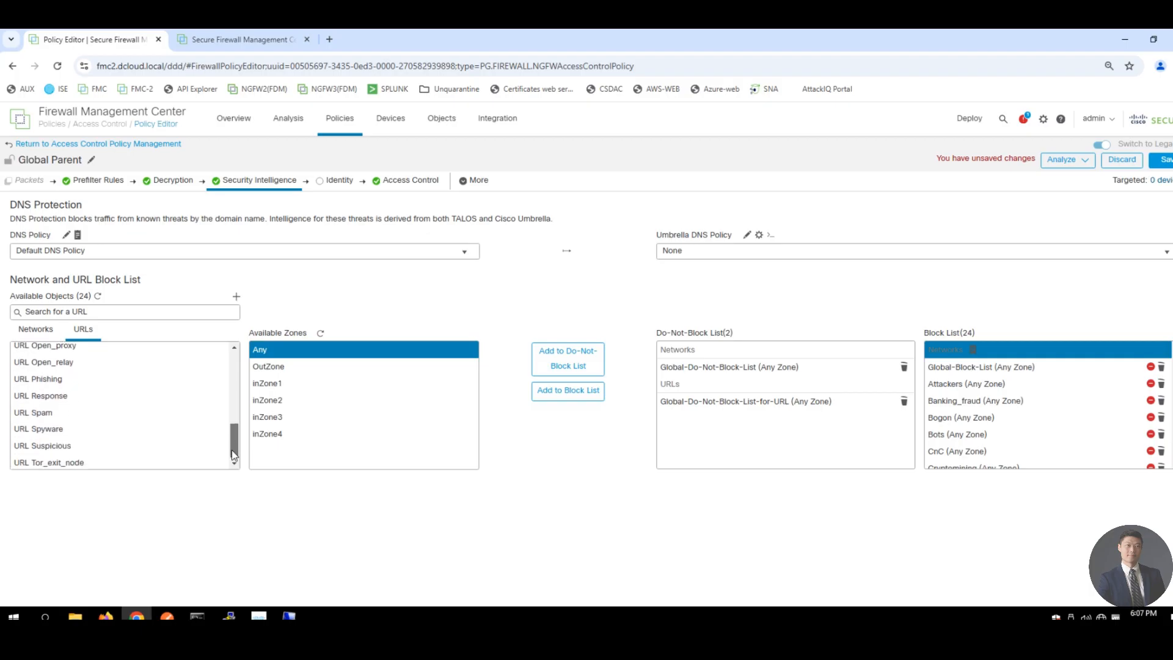
shift+click(83, 463)
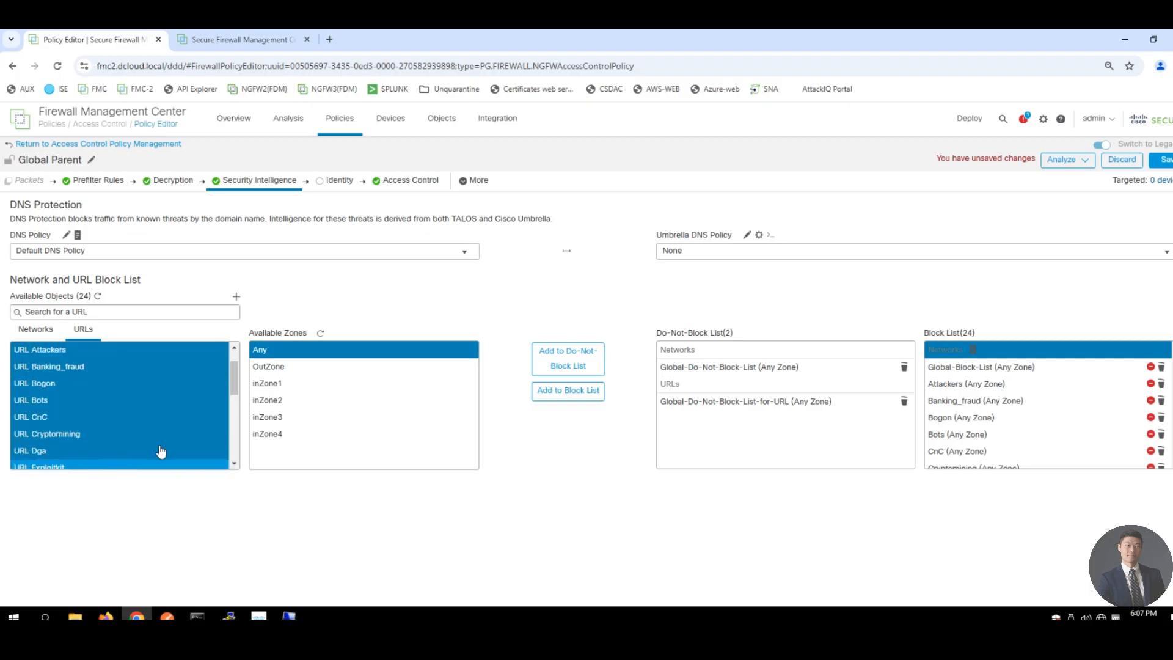
click(563, 394)
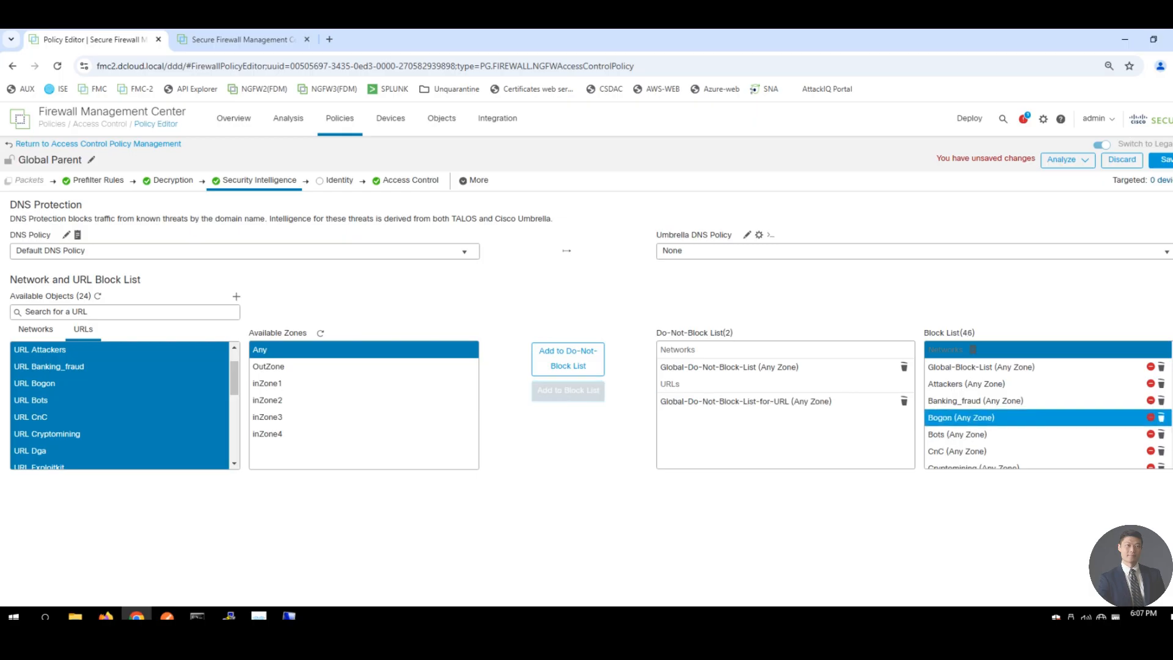
In the URL Block List's logging options, enable sending connection events to the syslog server and accept.
scroll(1048, 406, down, 10)
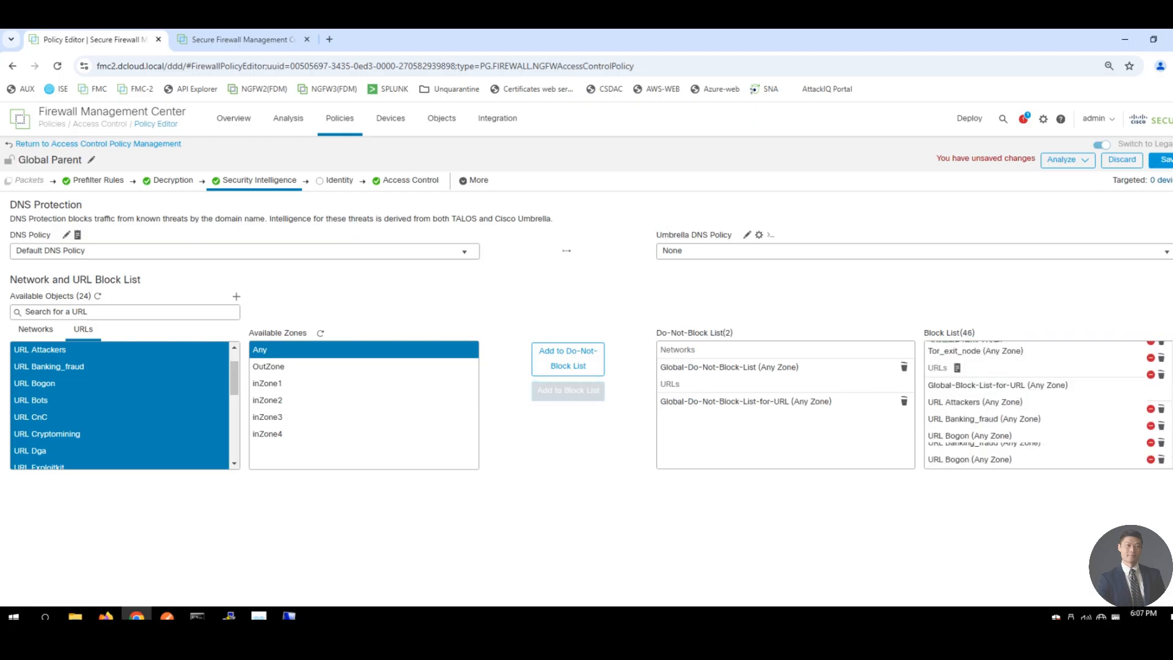
scroll(1044, 406, up, 5)
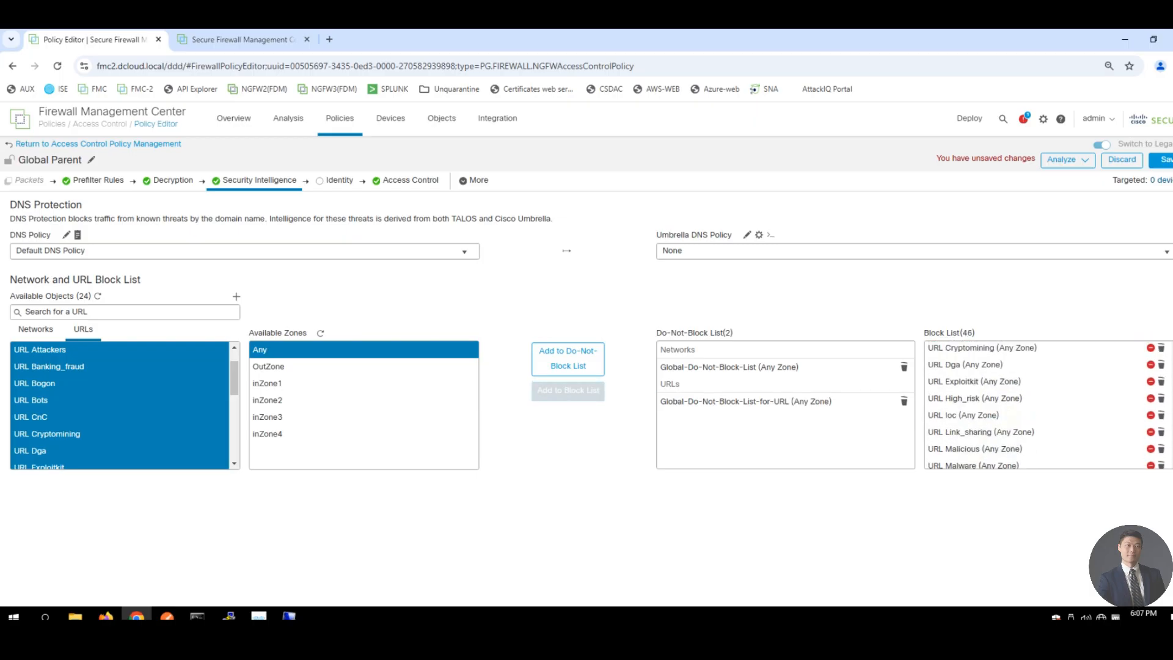
scroll(959, 400, up, 3)
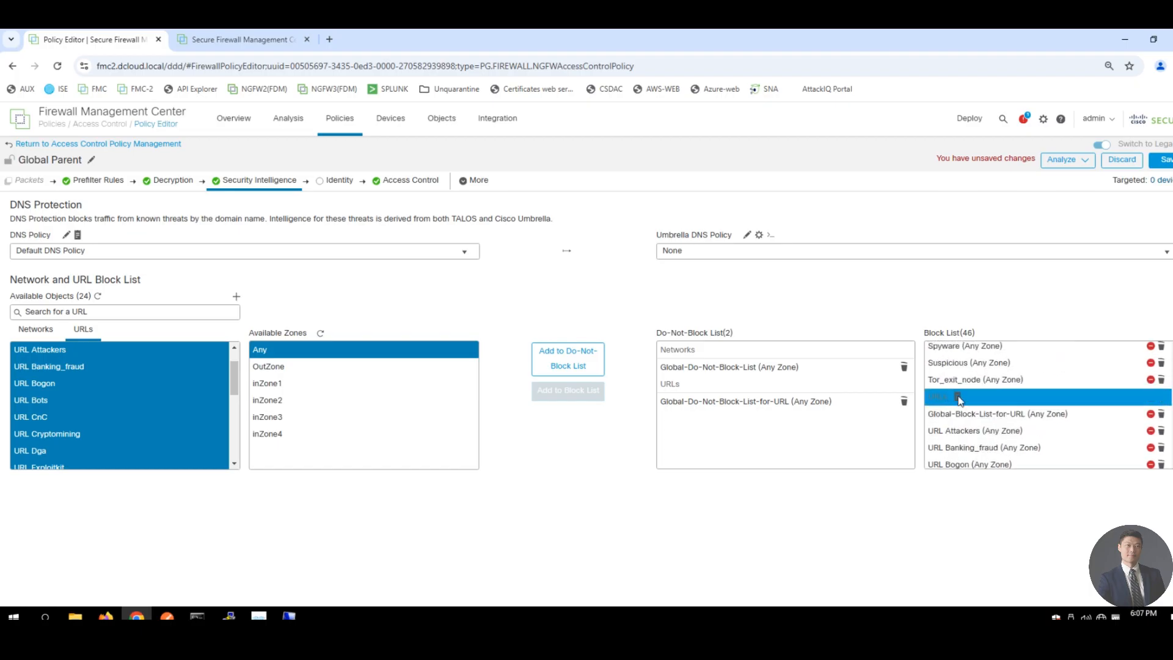
click(958, 397)
click(461, 337)
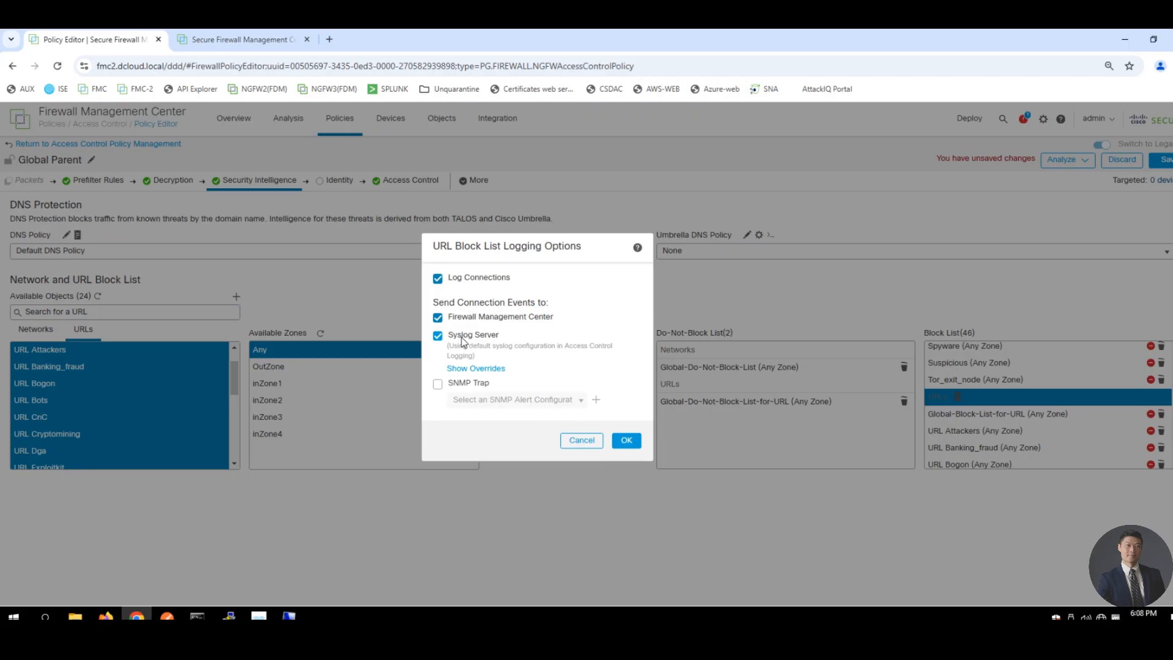
click(627, 445)
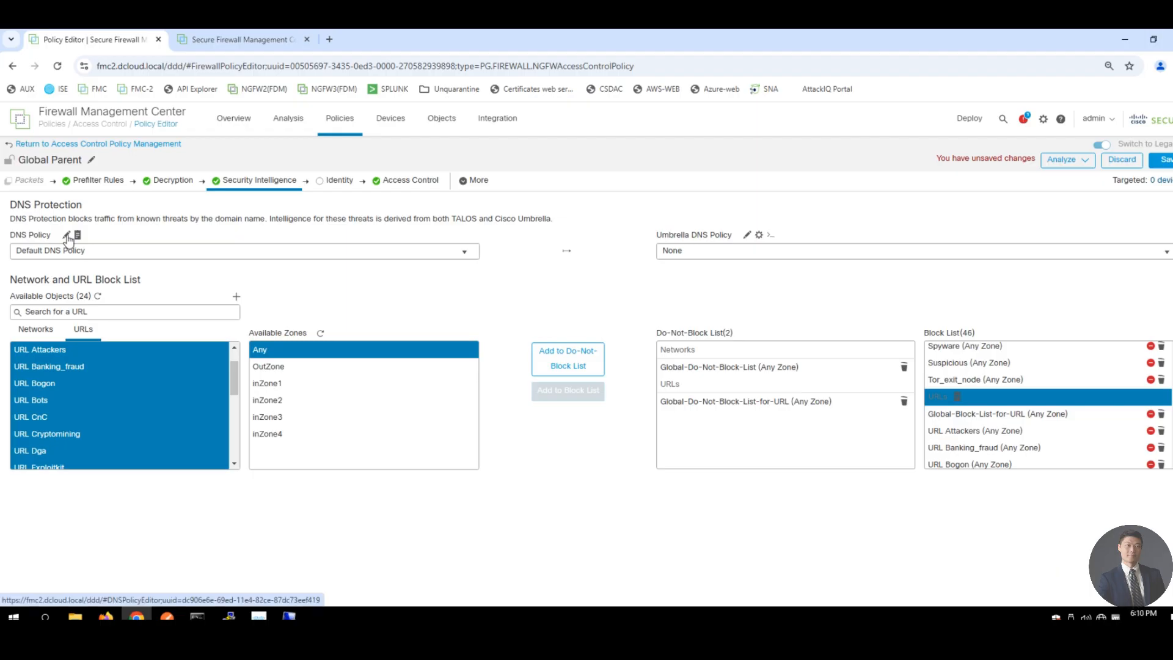
Edit the Default DNS Policy and start a new DNS rule named Block Bad DNS with the Domain Not Found action.
click(66, 236)
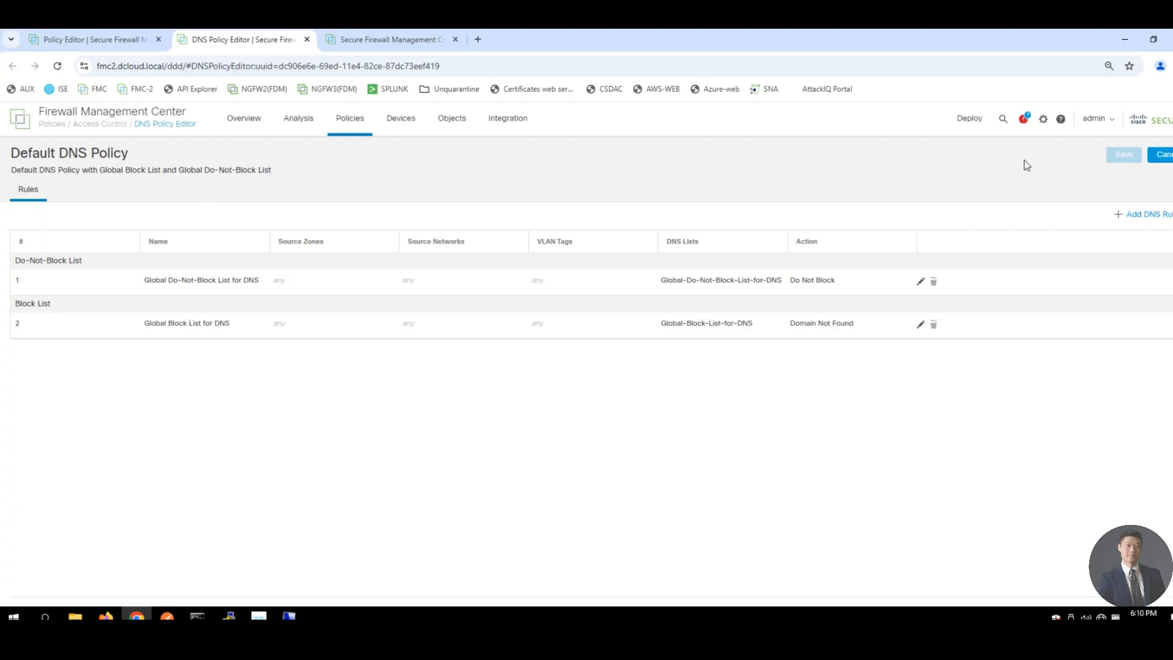
click(1148, 214)
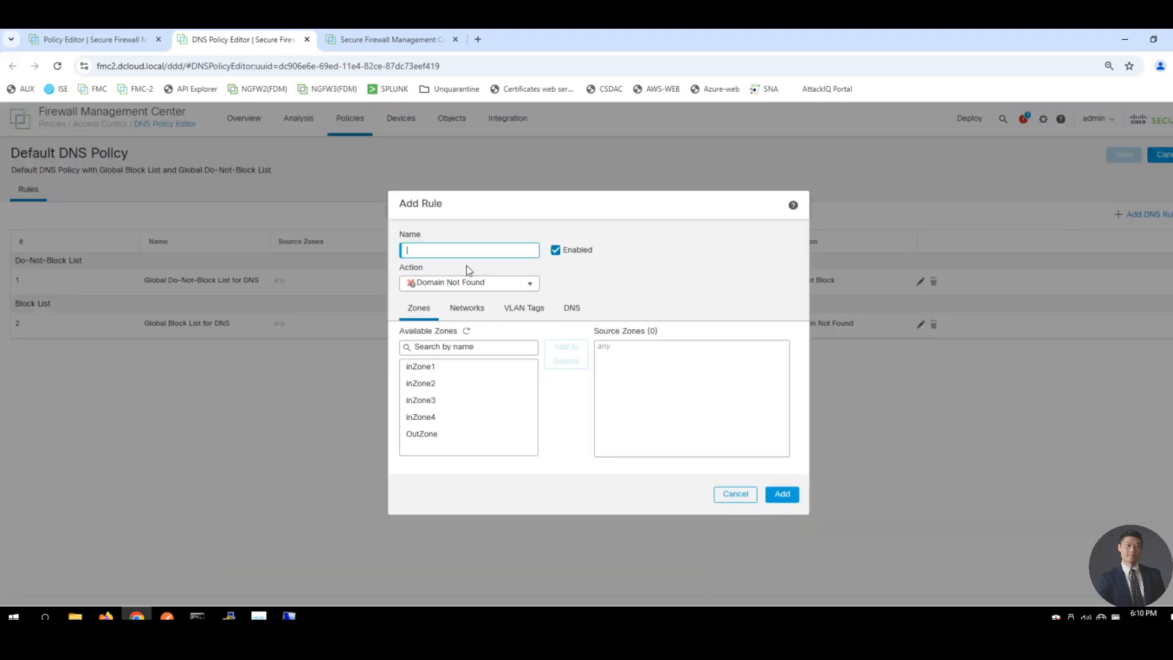
text(Block Bad DNS)
click(500, 285)
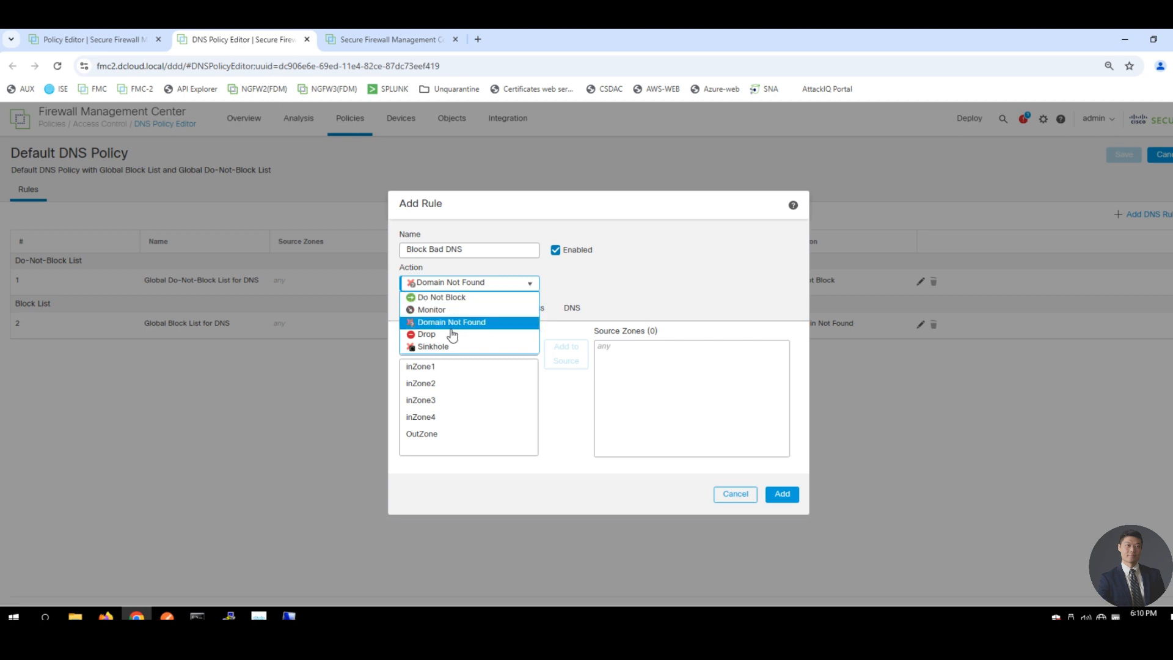
click(472, 325)
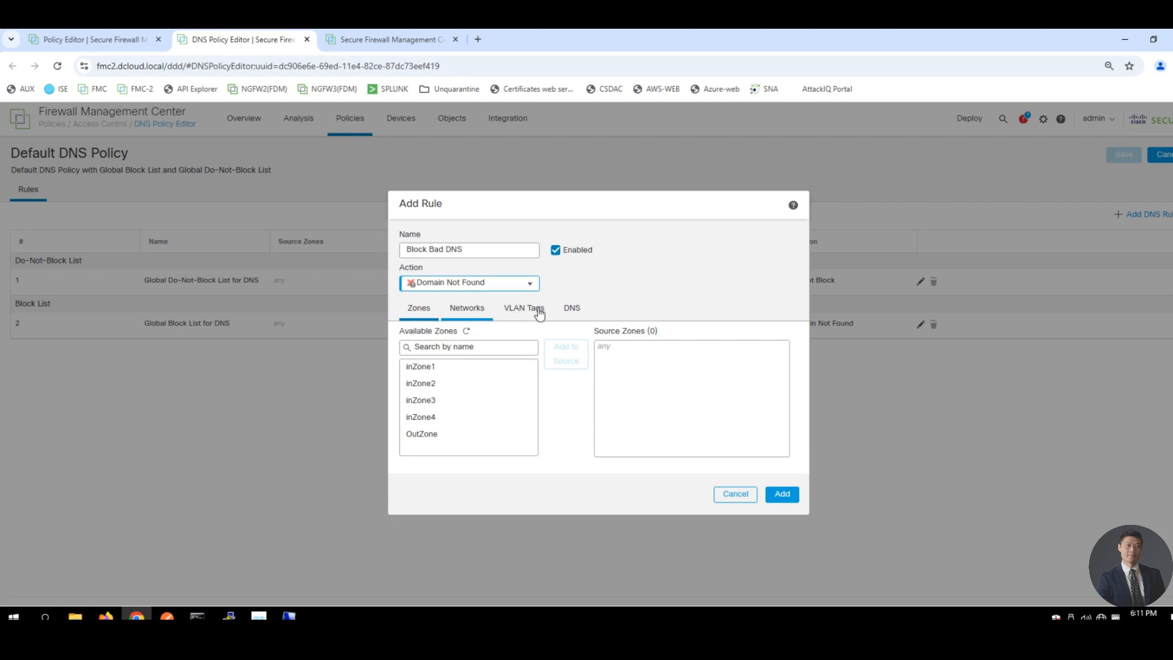
Add all DNS lists from DNS Attackers through DNS Tor_exit_node to the Block Bad DNS rule.
click(573, 311)
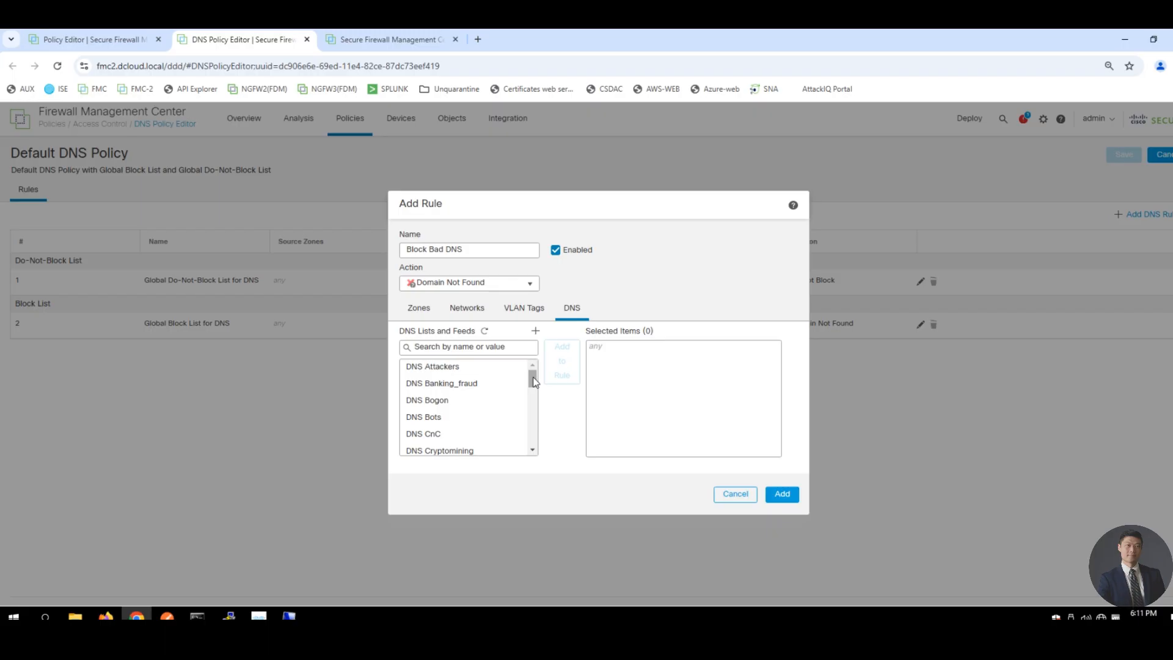
drag(533, 380, 523, 457)
click(475, 383)
click(466, 370)
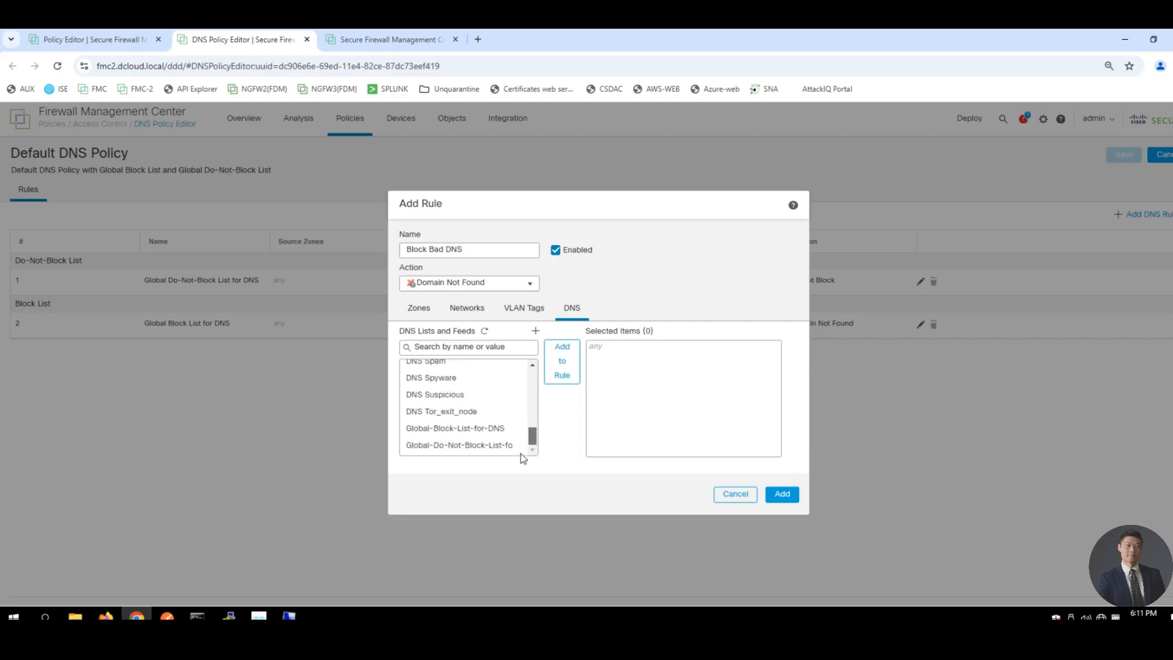
shift+click(475, 411)
click(568, 362)
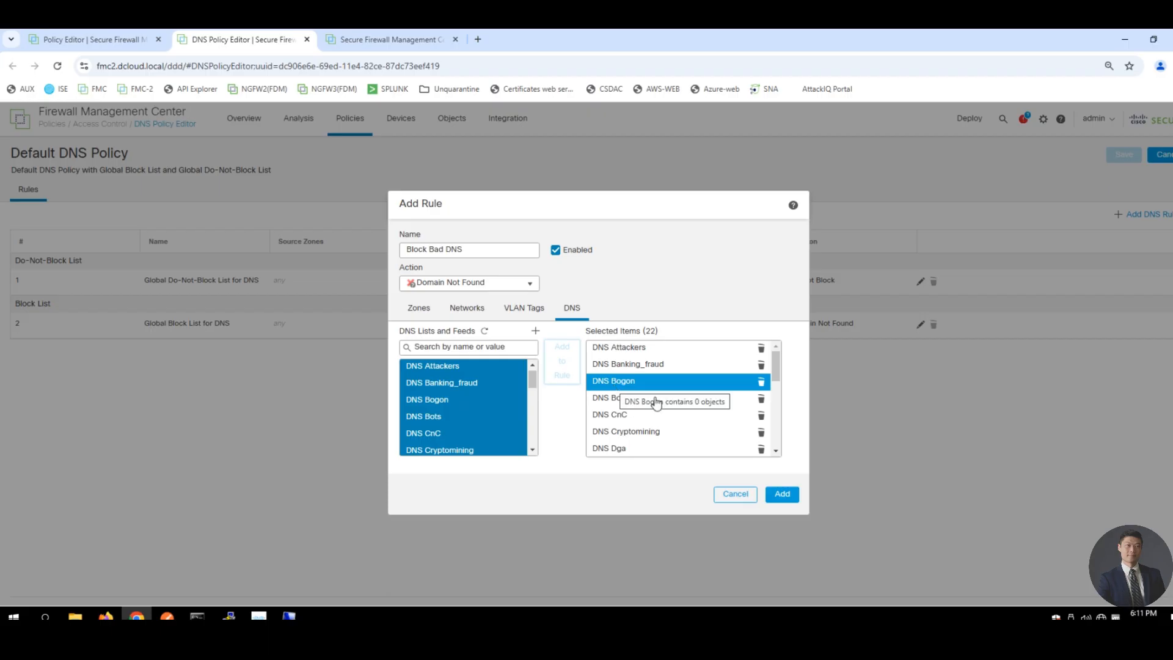
Add the Block Bad DNS rule to the Default DNS Policy, save the policy and return to Global Parent.
click(778, 498)
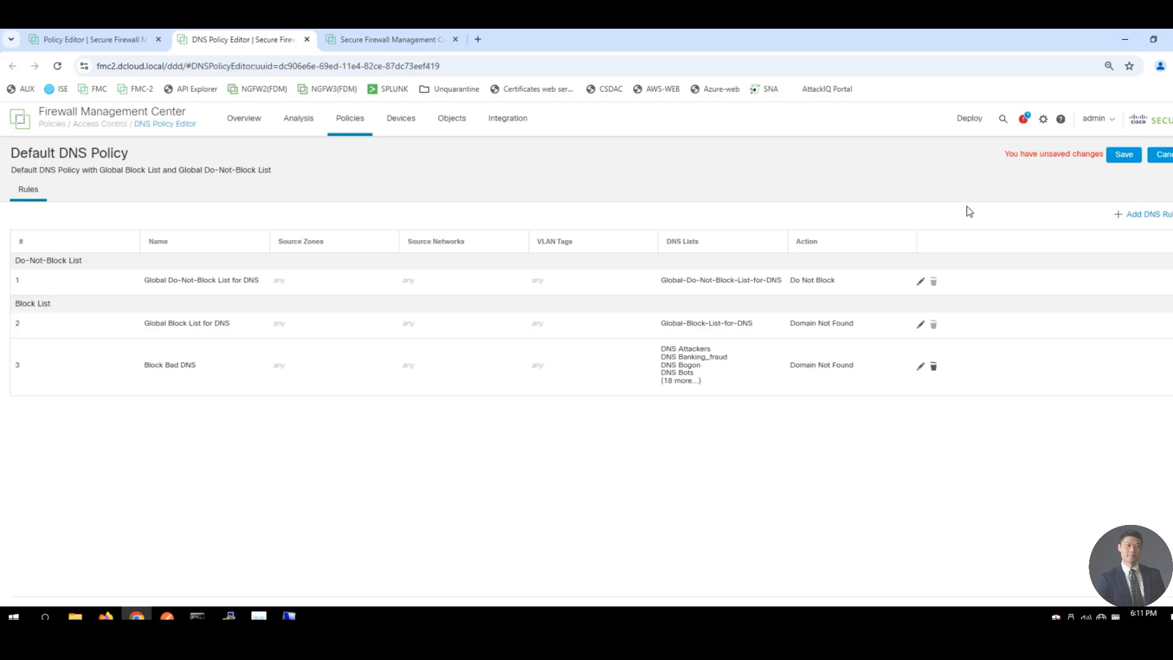
click(1116, 160)
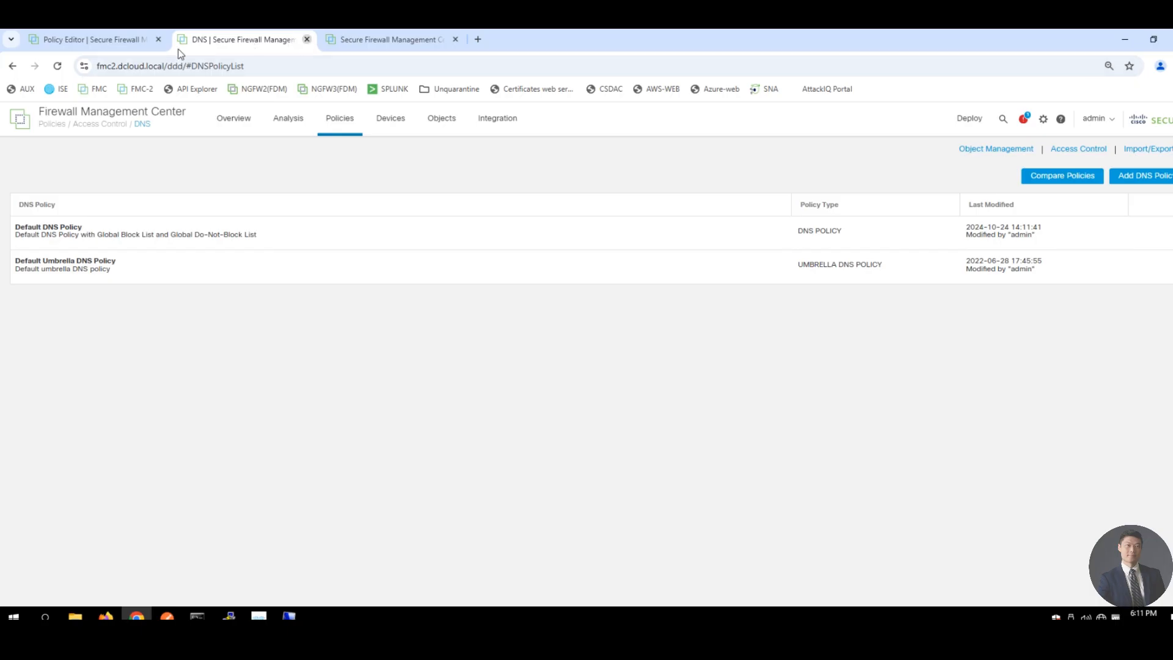
click(306, 40)
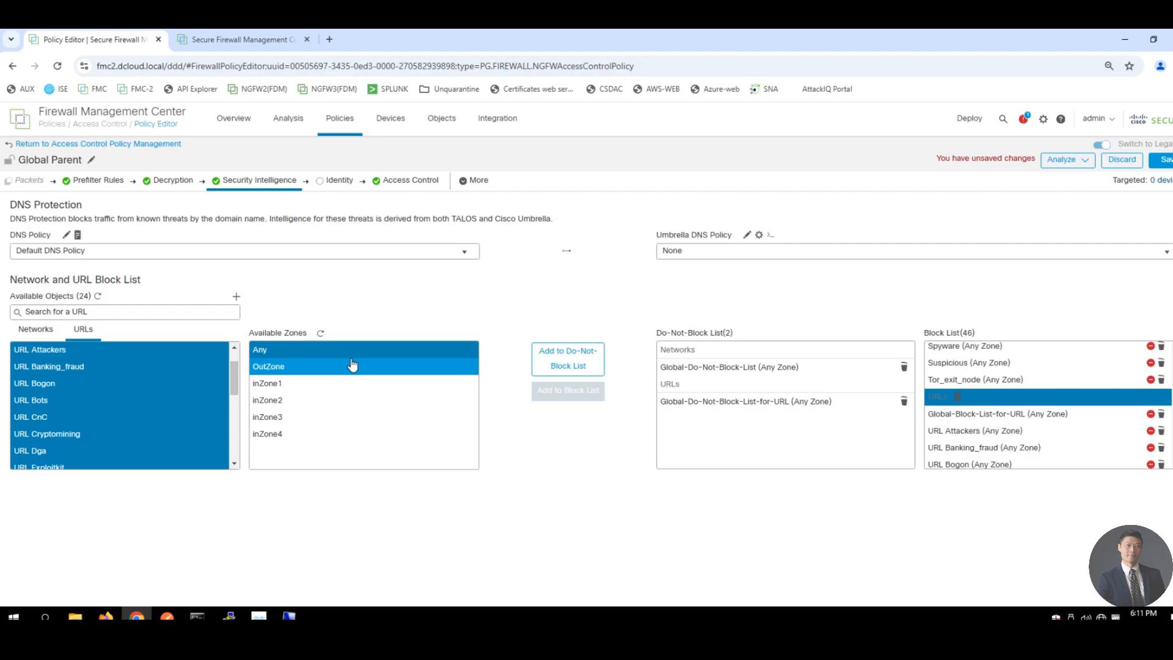
Enable sending DNS Block List connection events to the syslog server, and save the Global Parent policy.
click(78, 236)
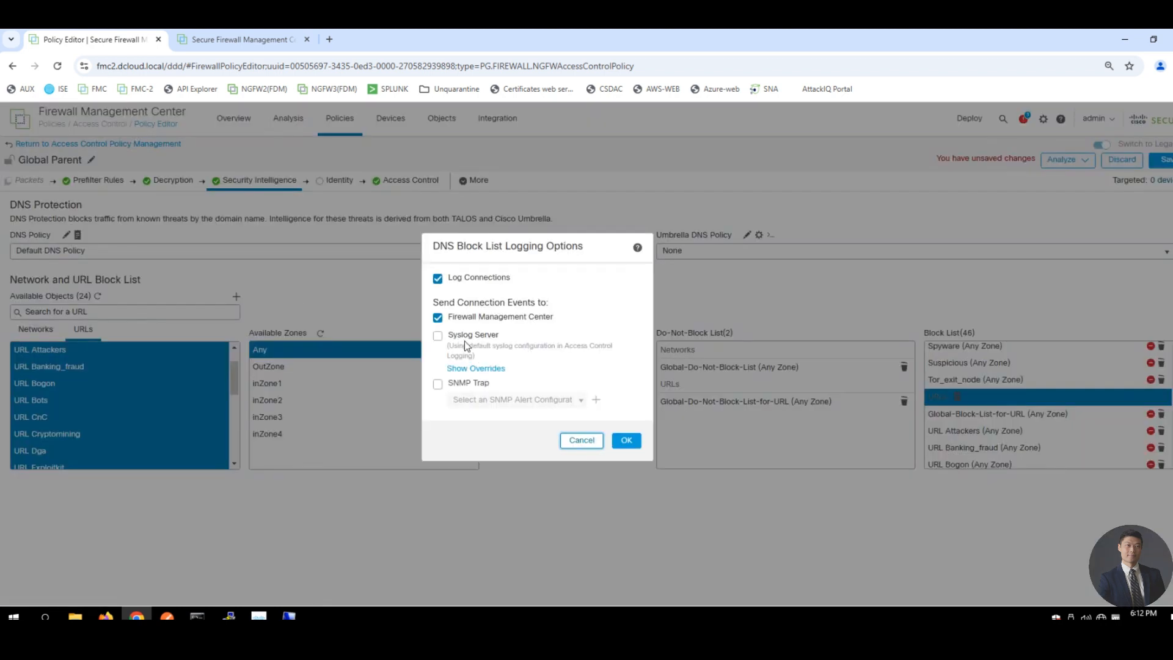
click(475, 340)
click(626, 440)
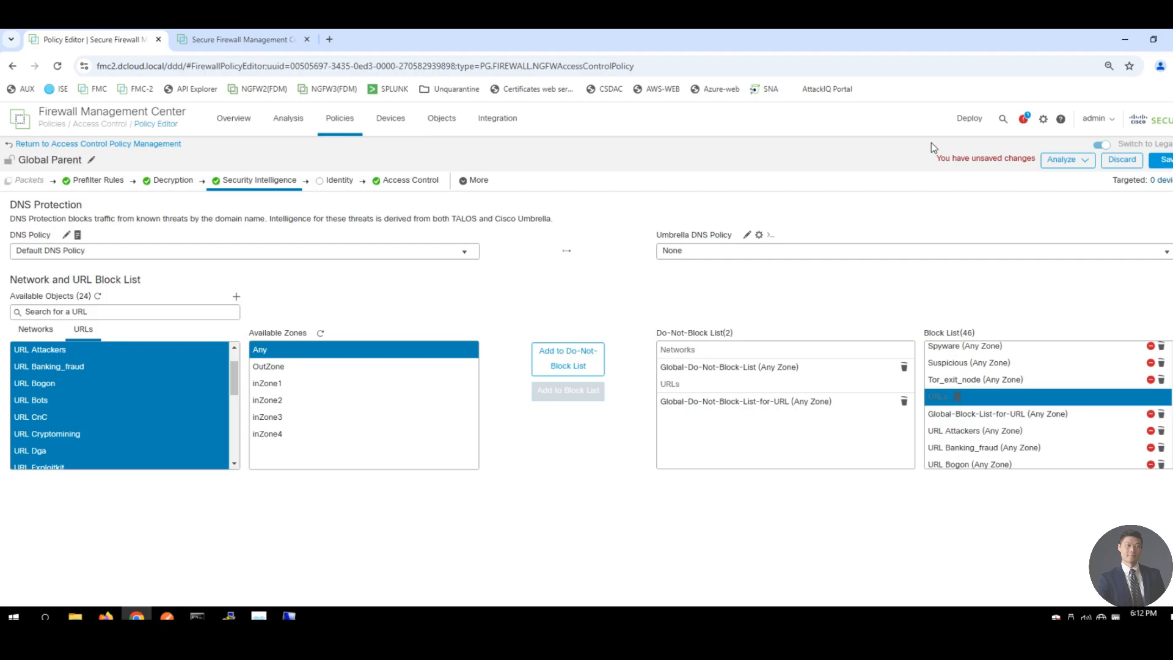
click(1167, 162)
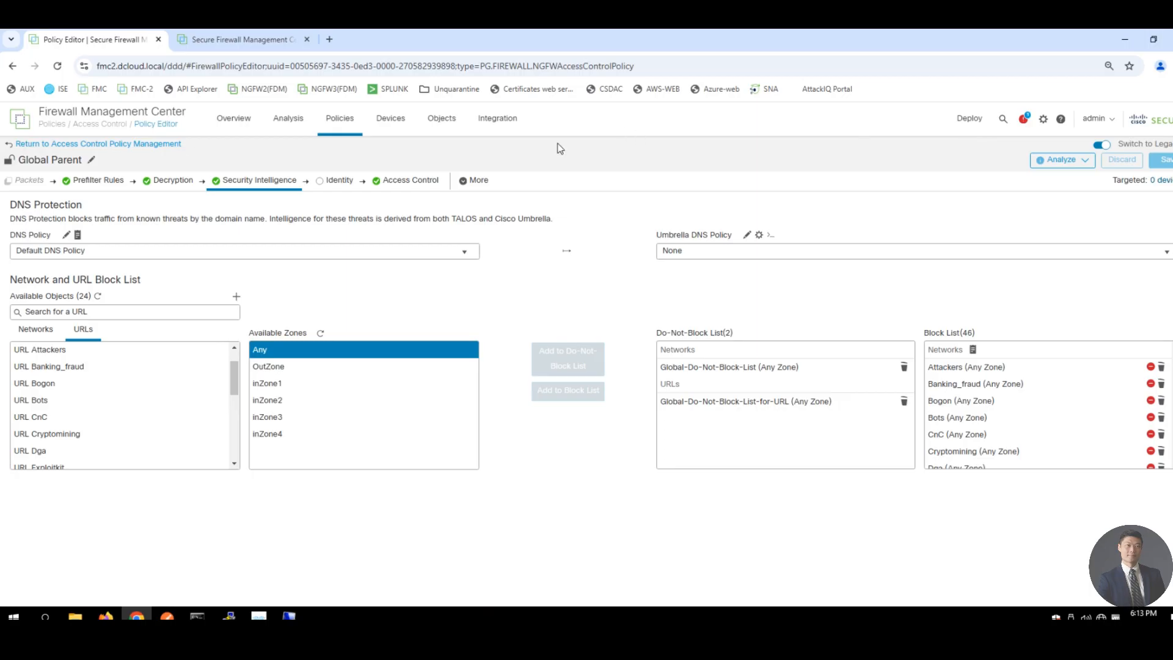
Review Global Parent's advanced settings, including TLS Server Identity Discovery, Network Analysis and Intrusion Policies, Files and Malware Settings, and Encrypted Visibility Engine.
click(483, 184)
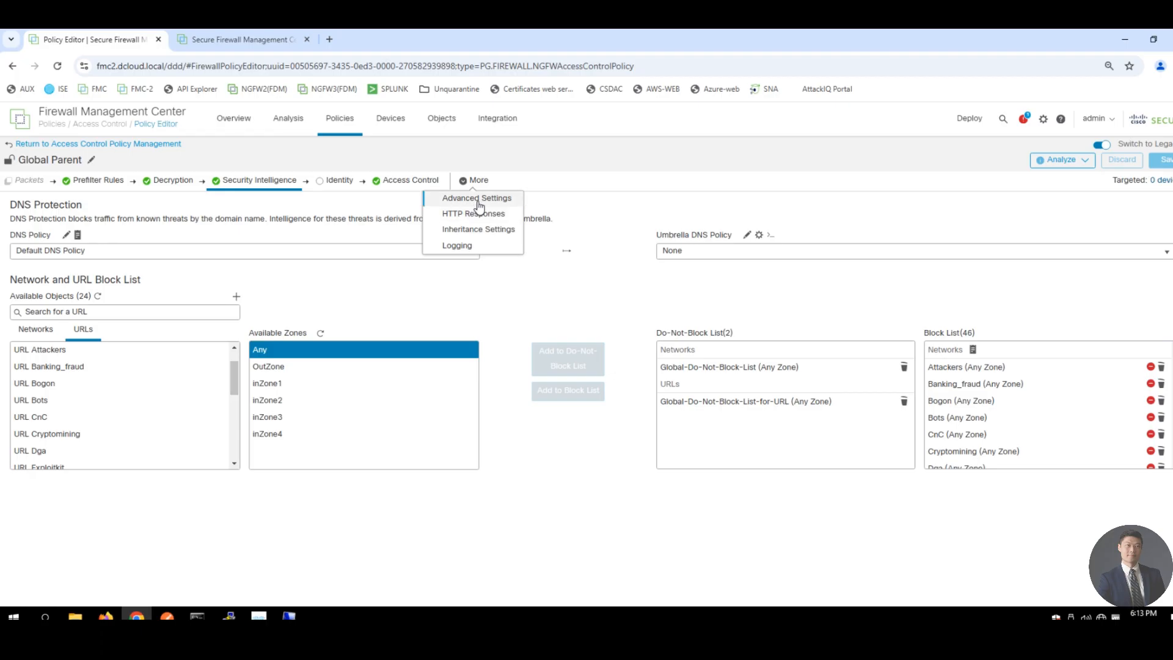
click(469, 200)
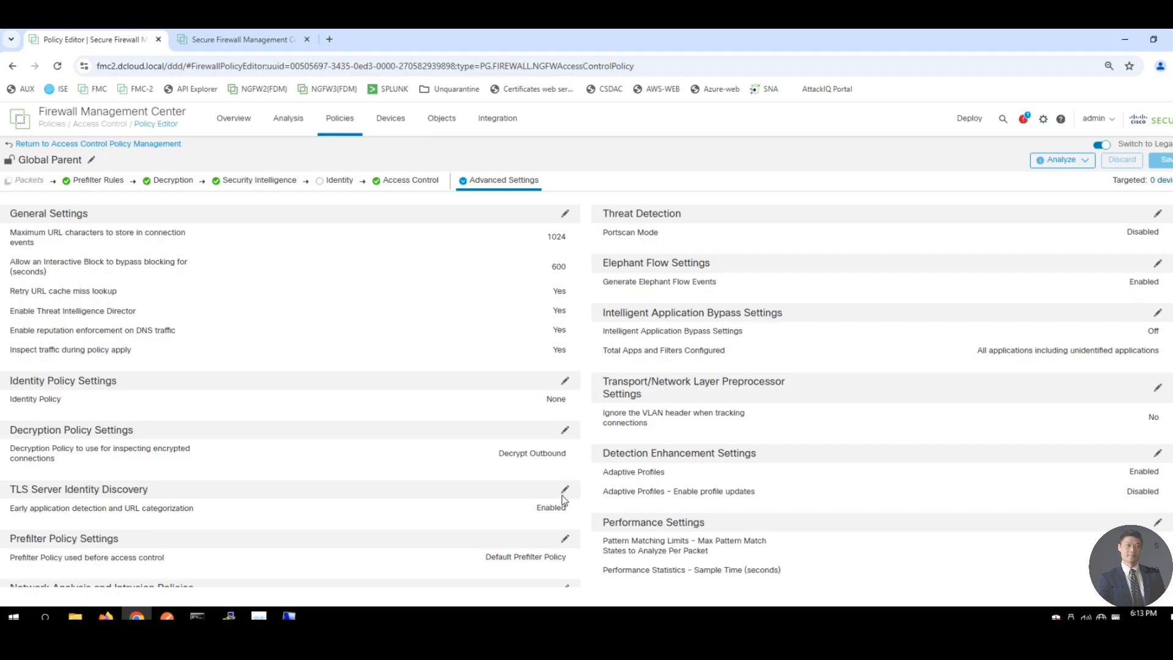
double_click(25, 492)
drag(25, 492, 80, 484)
click(80, 482)
scroll(494, 420, down, 2)
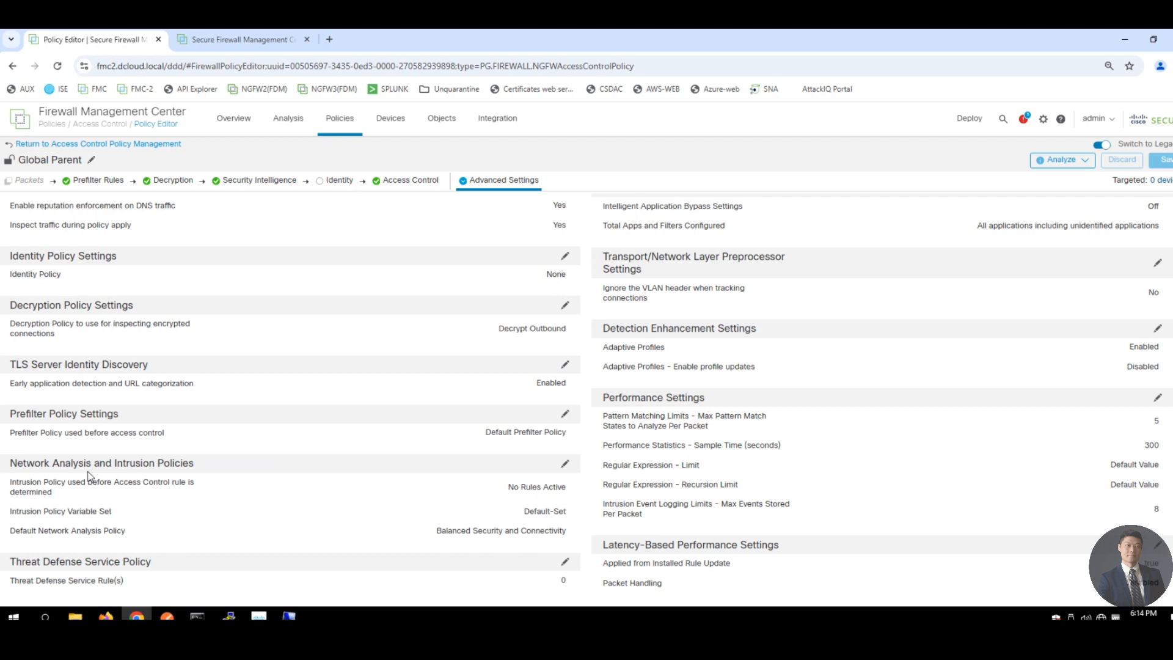
scroll(88, 476, down, 4)
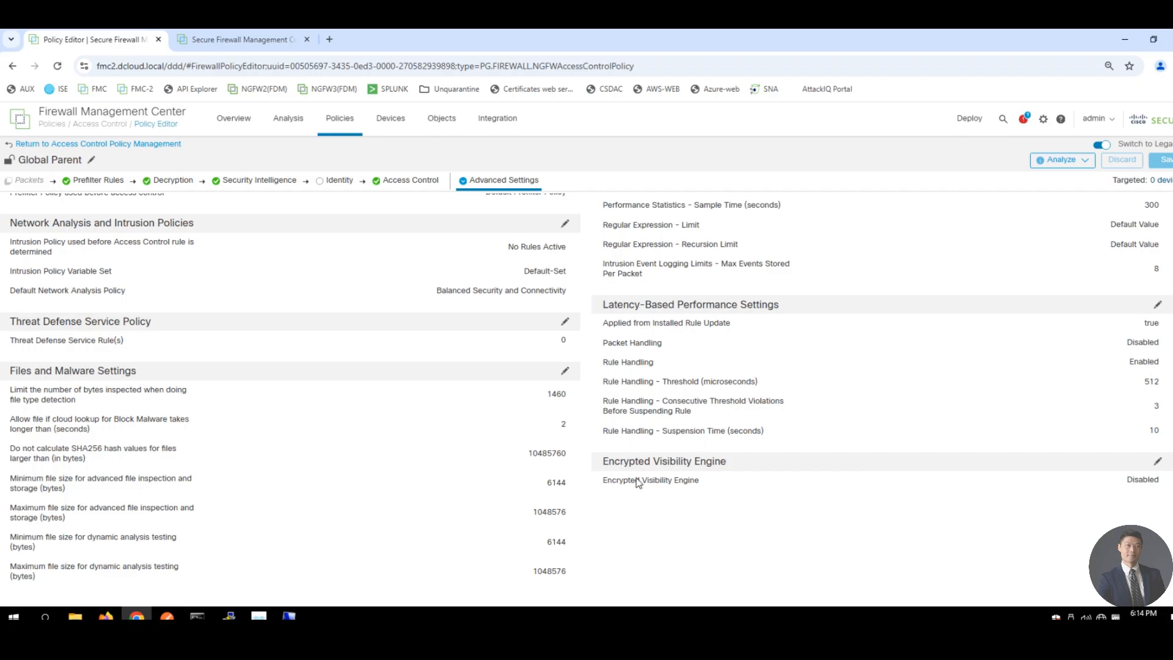
Open Global Parent's Network Analysis and Intrusion Policies settings and show the choices for the intrusion policy used before a rule is determined.
scroll(376, 415, up, 4)
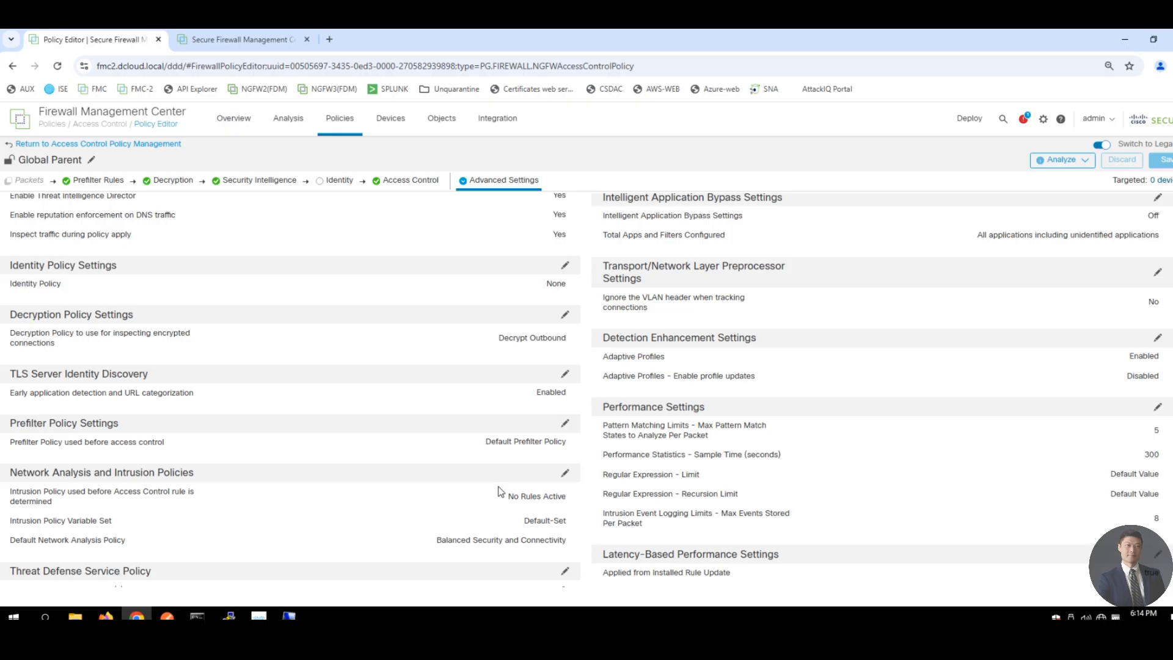
click(565, 474)
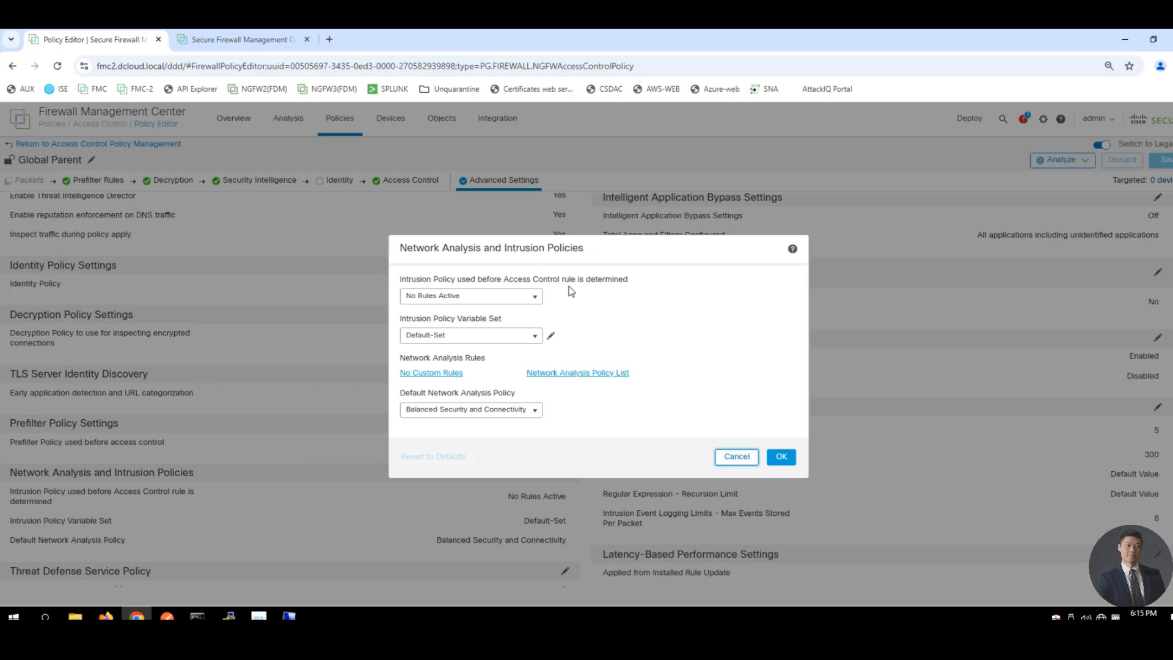
click(524, 299)
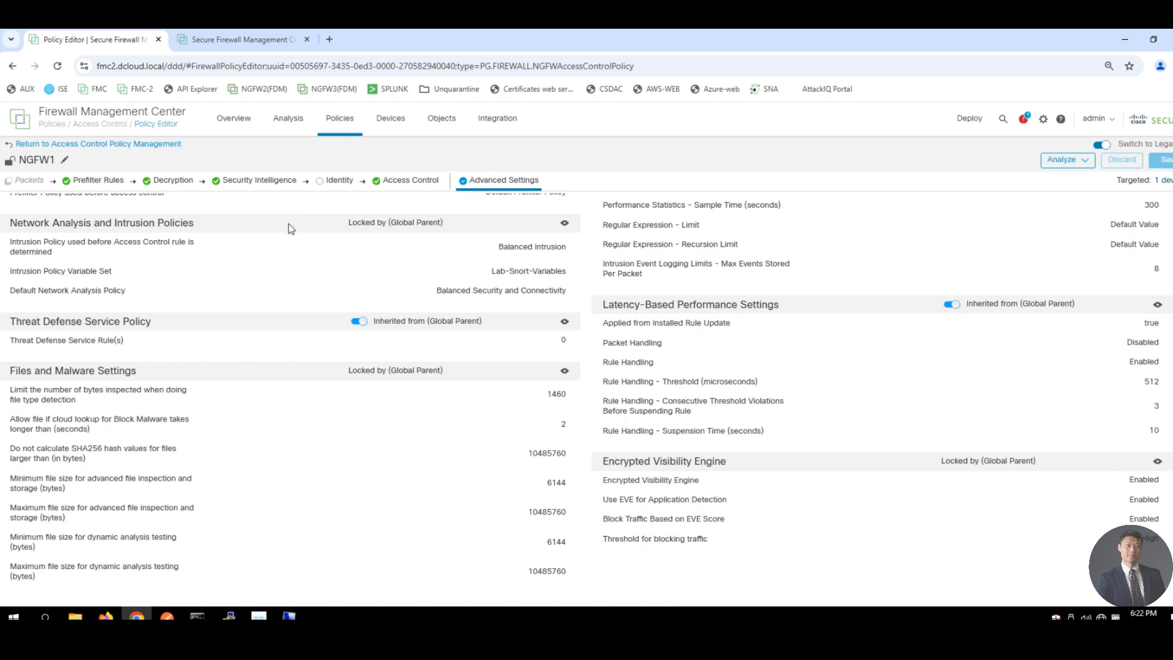
Review which NGFW1 advanced settings are inherited or locked by Global Parent, and save the NGFW1 policy.
scroll(347, 332, up, 2)
scroll(347, 333, up, 4)
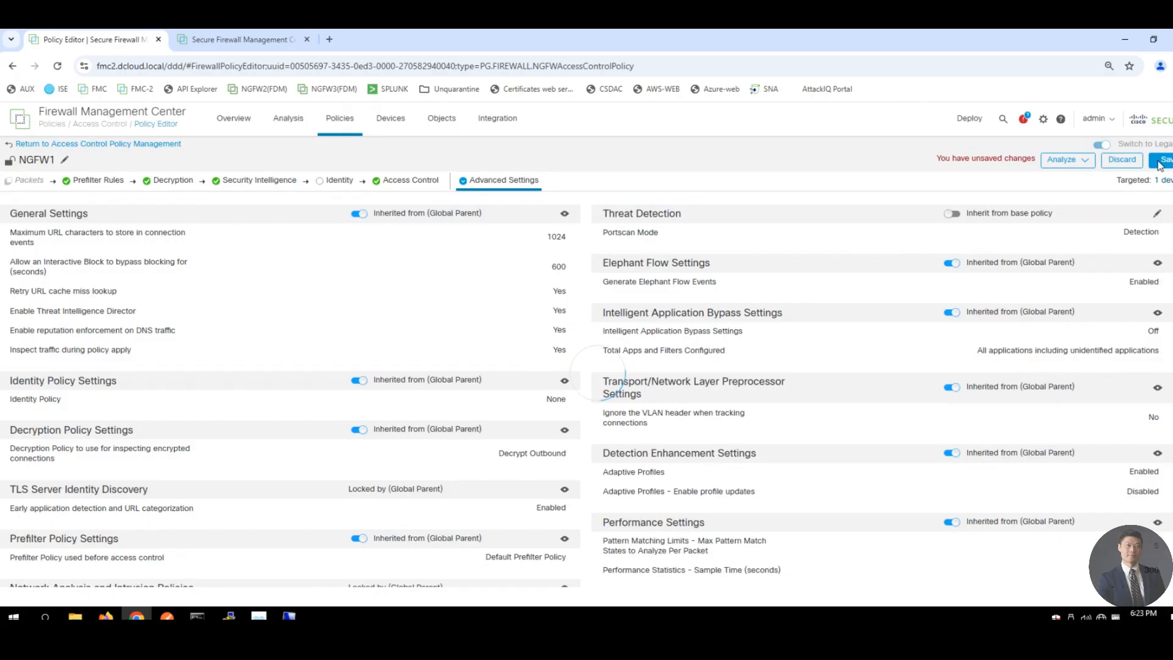
click(1159, 164)
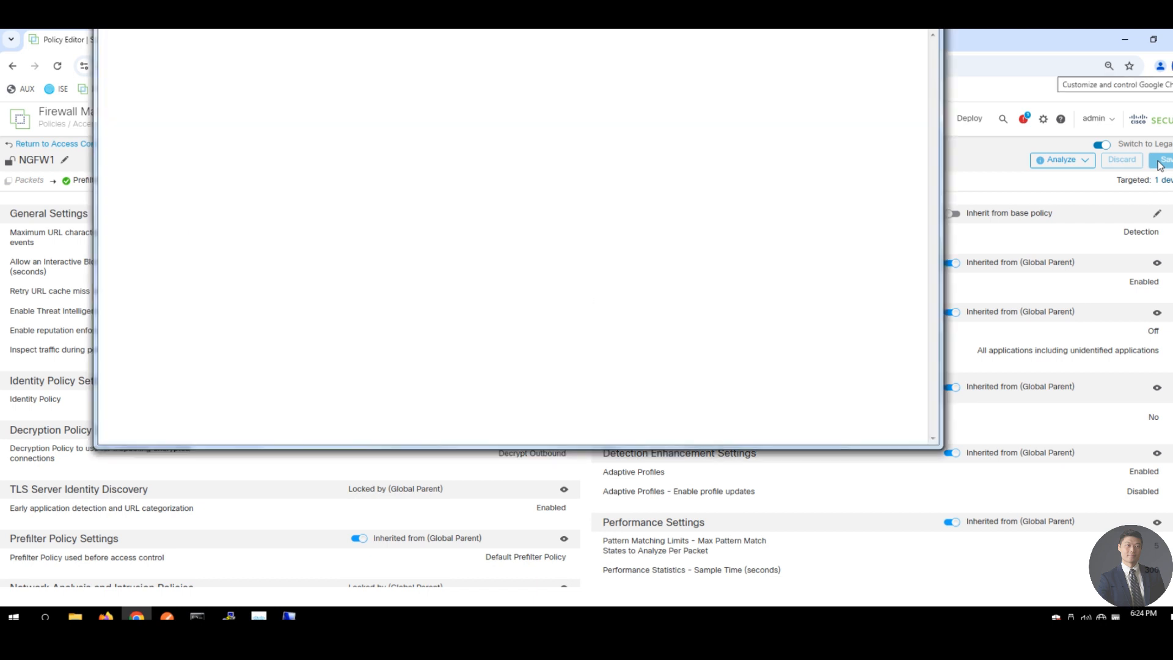
In a text editor, note "1. outbound connection - china/russian federd" and "2. very high risk & very low business relavance".
text(1. outbound connection - )
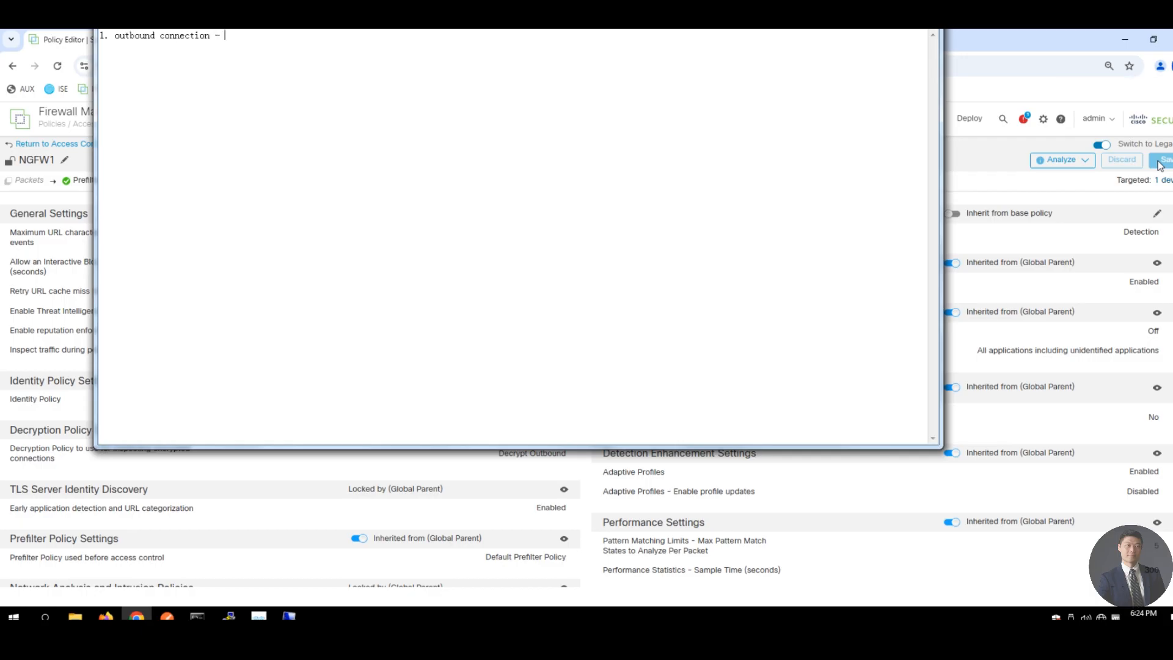
text(china/russian federd)
key(Return)
text(2. very high ris)
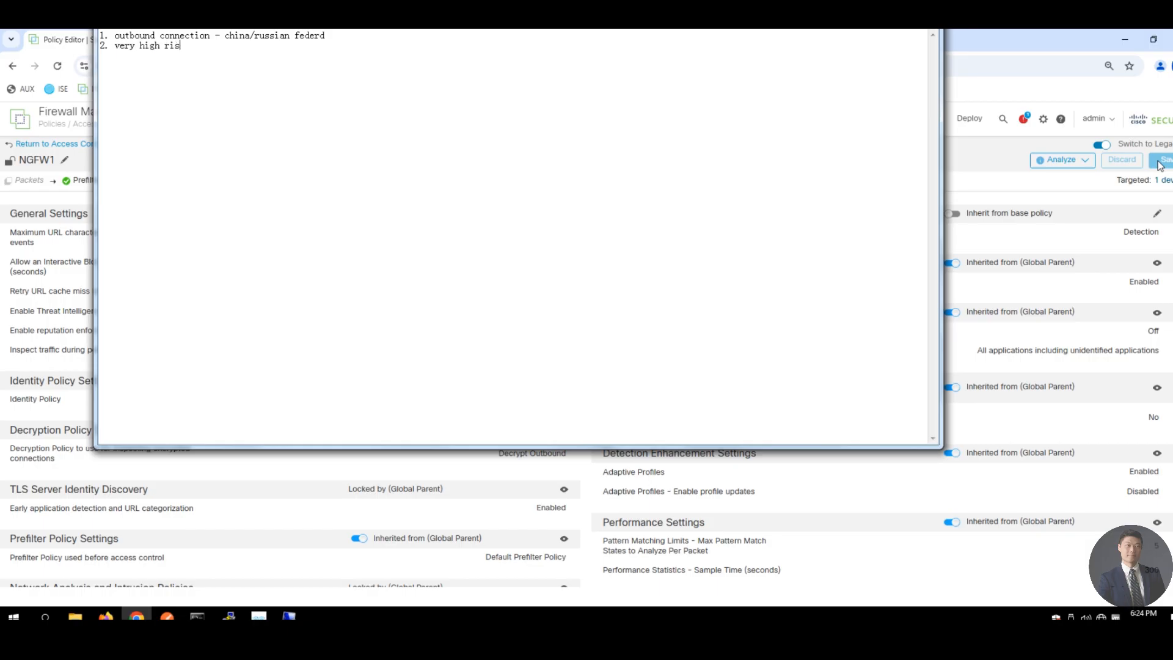
text(k & very low business relat)
key(BackSpace)
text(vance)
key(Return)
Add "3. malious malware and pron website" and "4. custom intrusion policy, variable set & file malware inspect" to the notes, and return to the browser.
text(2)
key(BackSpace)
text(3. malious )
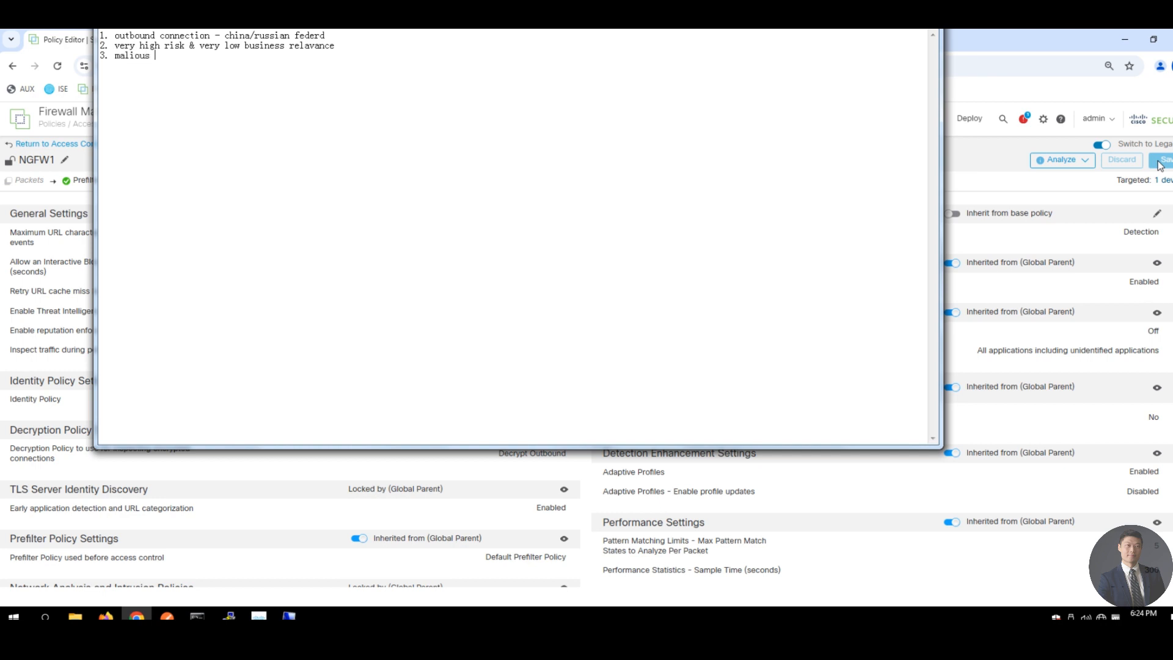
text(ma)
text(lware and pron website)
key(Return)
text(4. custo)
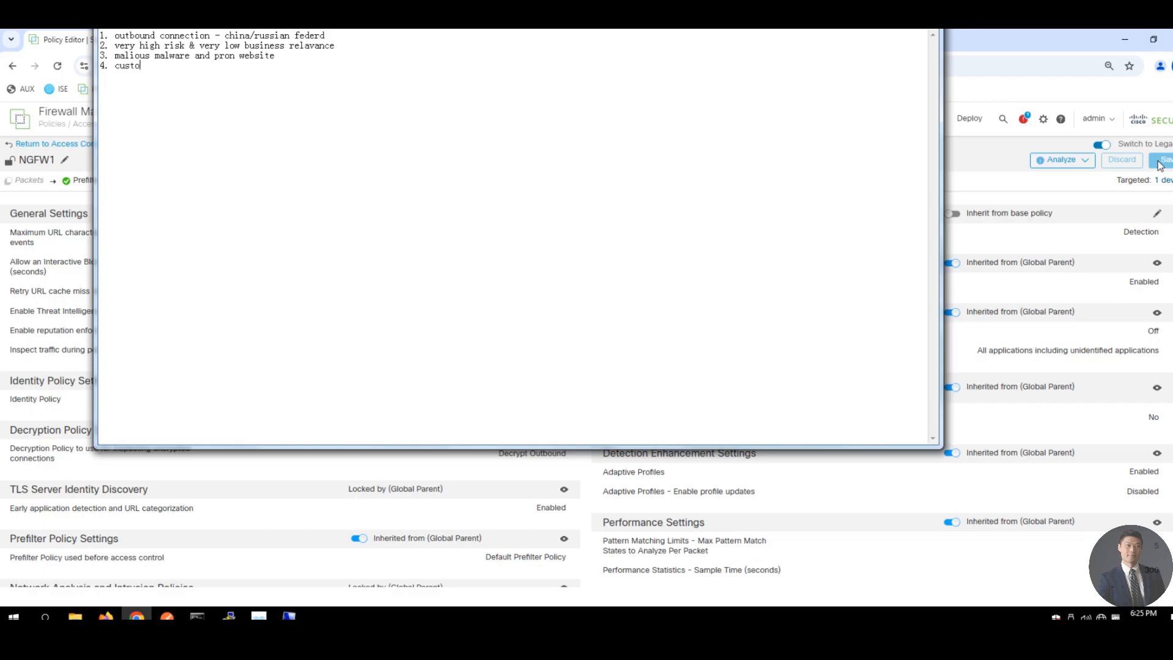
text(m intrusion policy , variable )
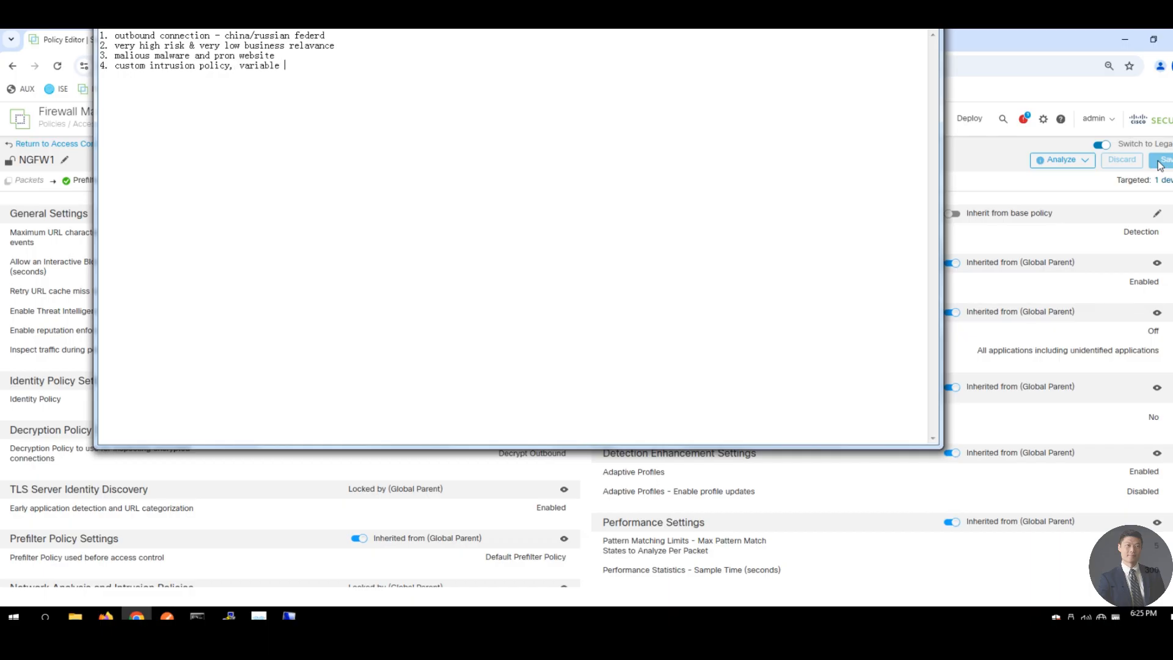
text(set & file malware)
text(inspect)
click(41, 202)
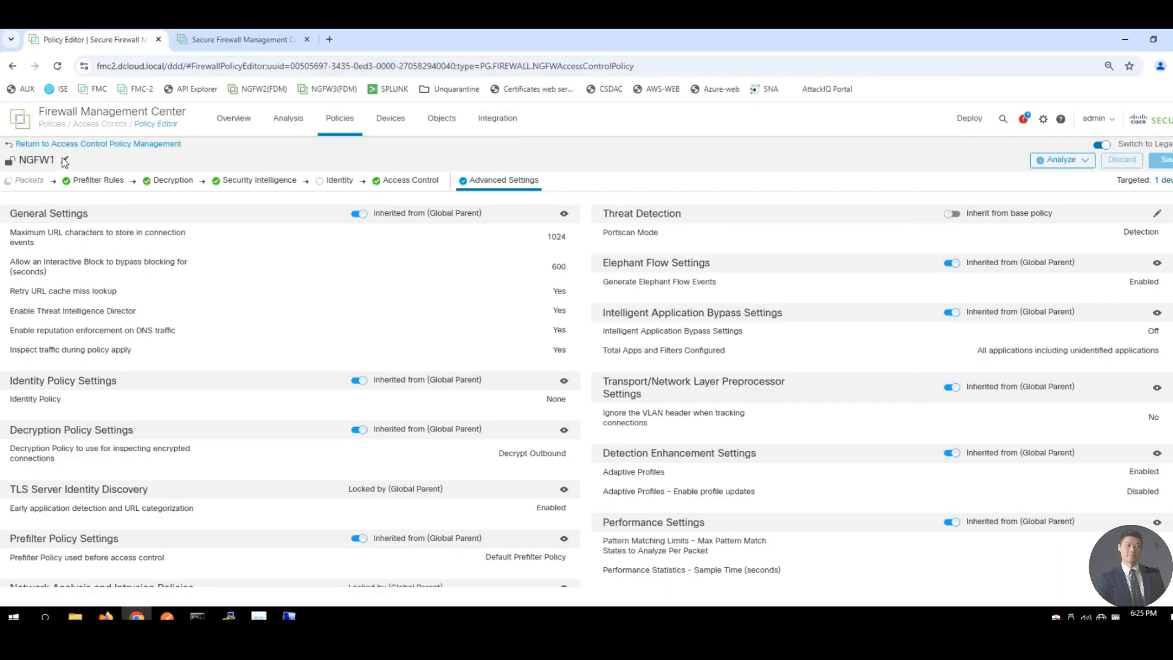
Reopen the NGFW1 policy from the access control policy list and switch its rule table to the combined Sources and Destinations view.
click(67, 145)
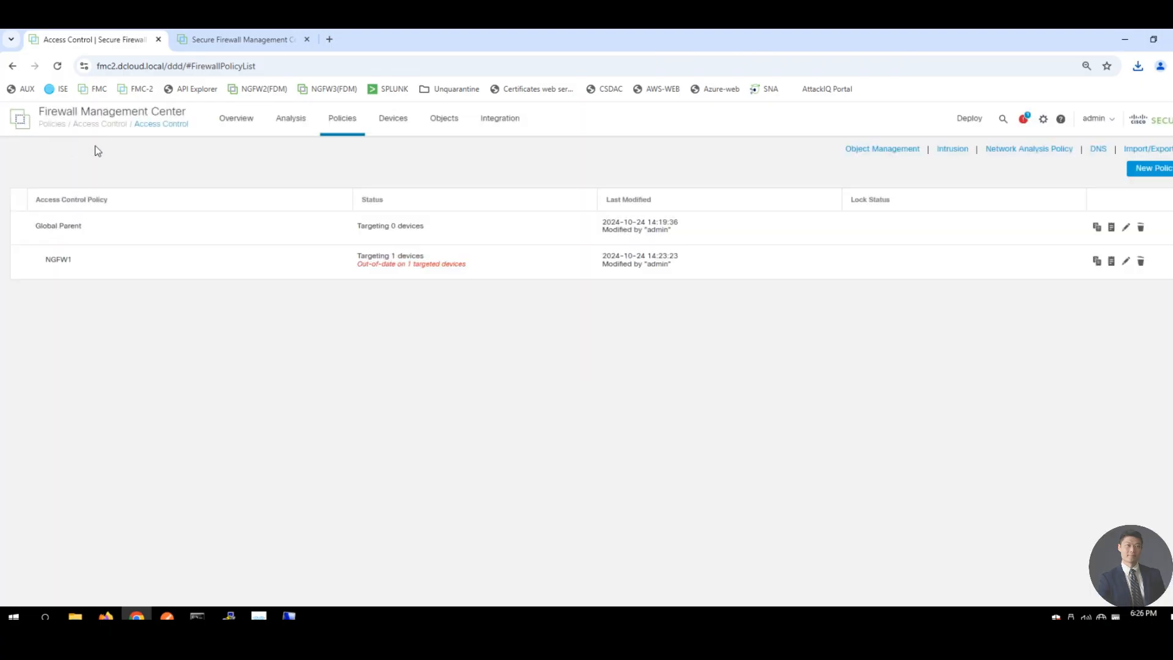
click(1125, 263)
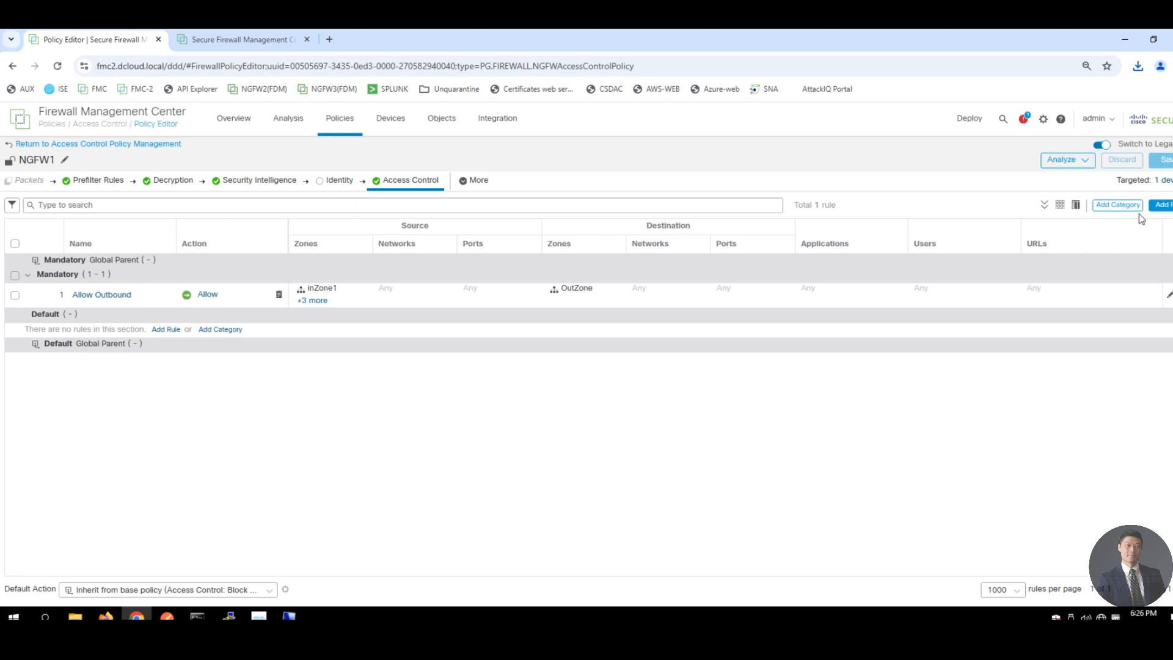
click(1060, 205)
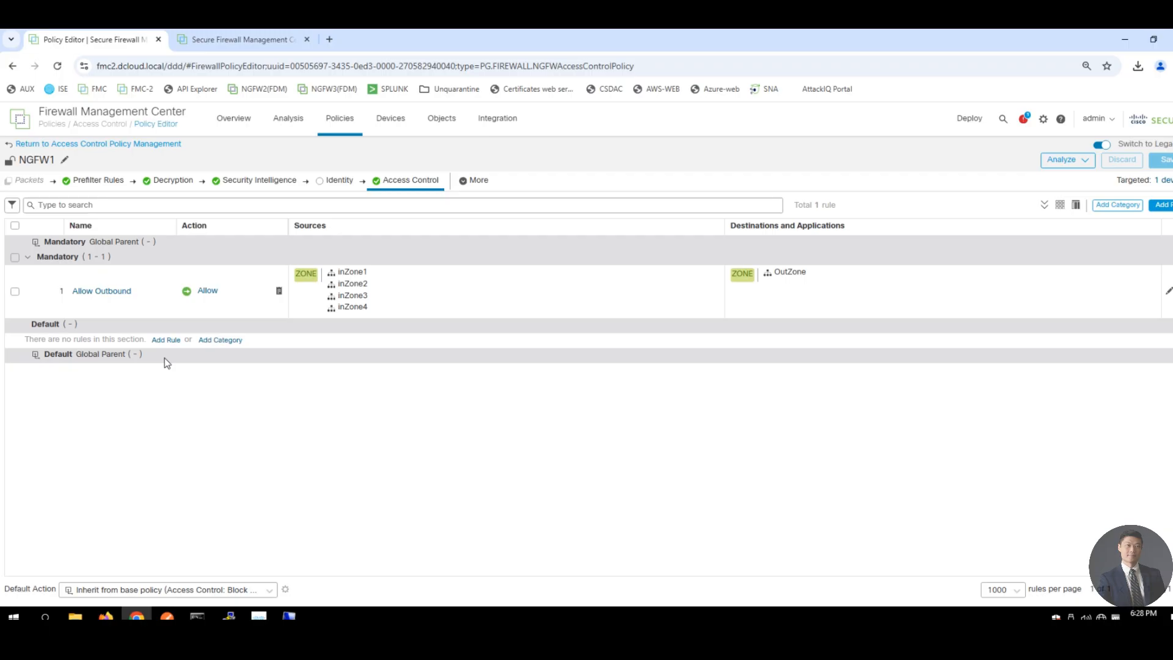
Set NGFW1's default action to Access Control: Block All Traffic, logging at beginning of connection to the Firewall Management Center and syslog server.
click(196, 589)
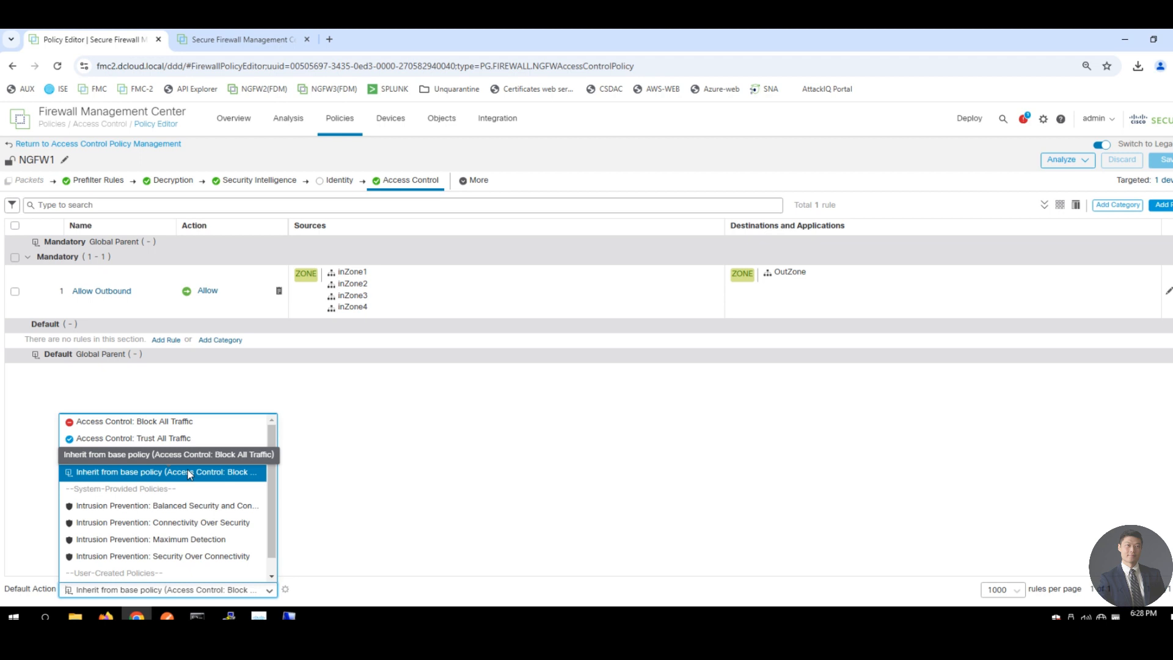
click(167, 422)
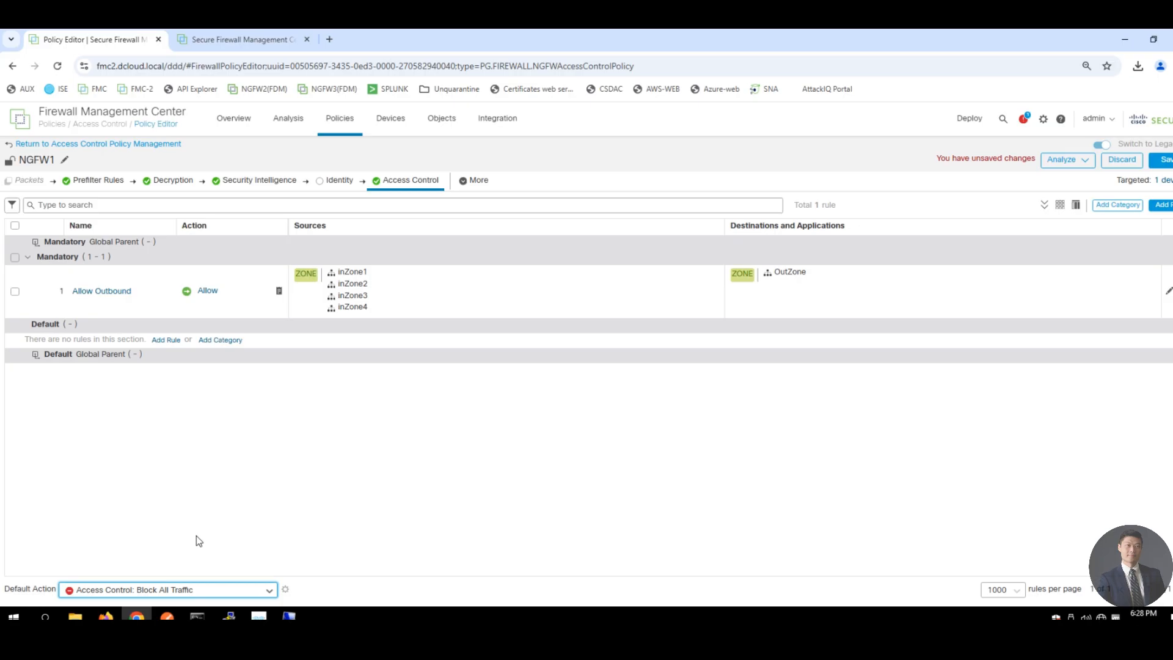
click(285, 588)
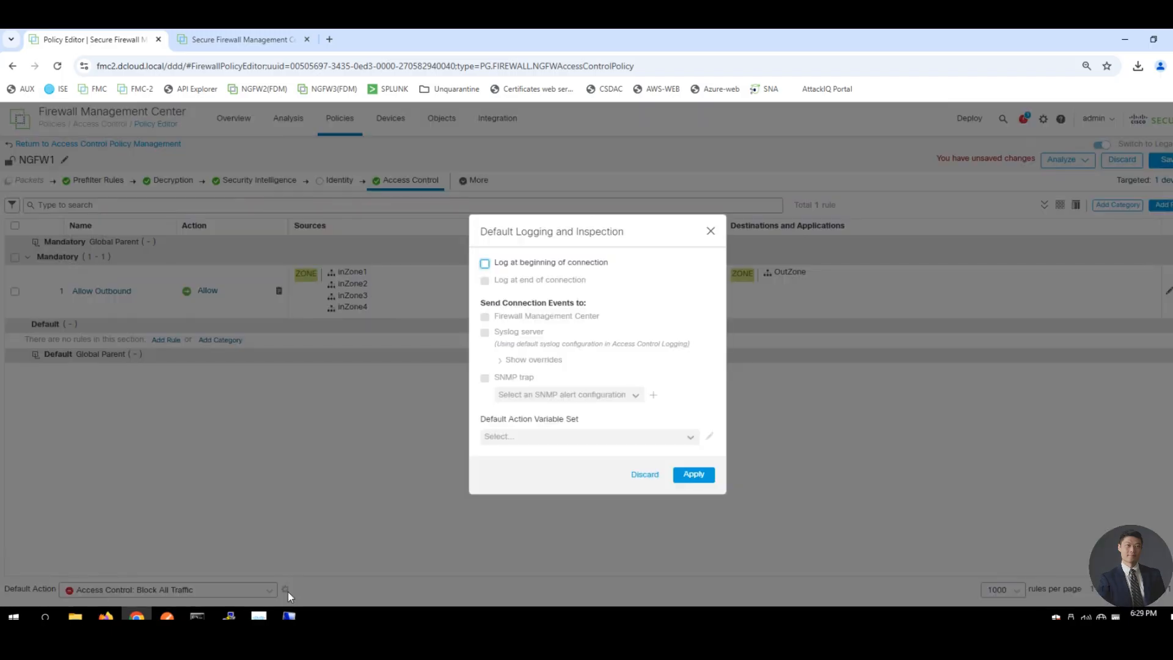
click(524, 269)
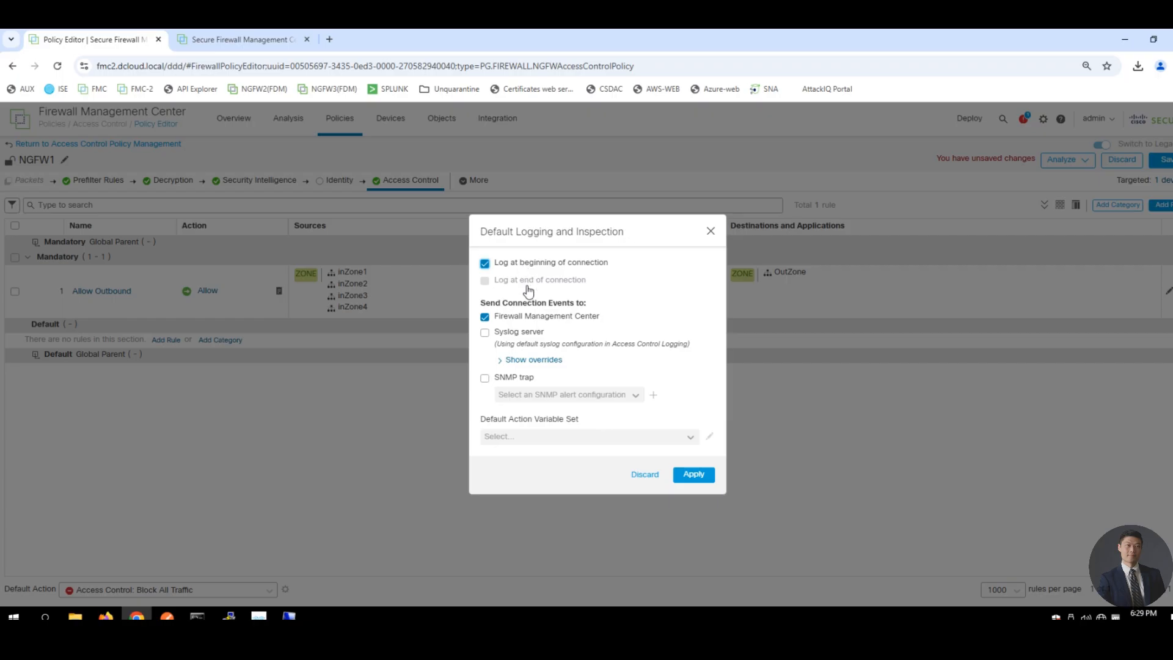
click(513, 334)
click(691, 475)
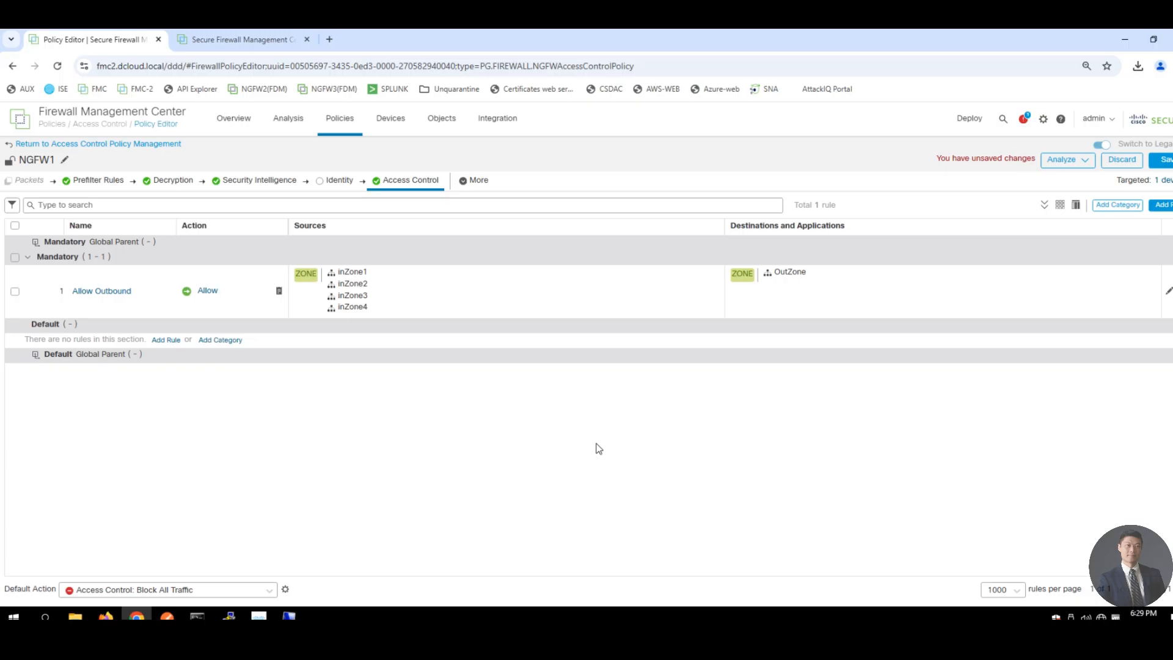
Check the rule notes and start a new rule named Geolocation Block in the Mandatory section with the action Block with reset.
key(alt+Tab)
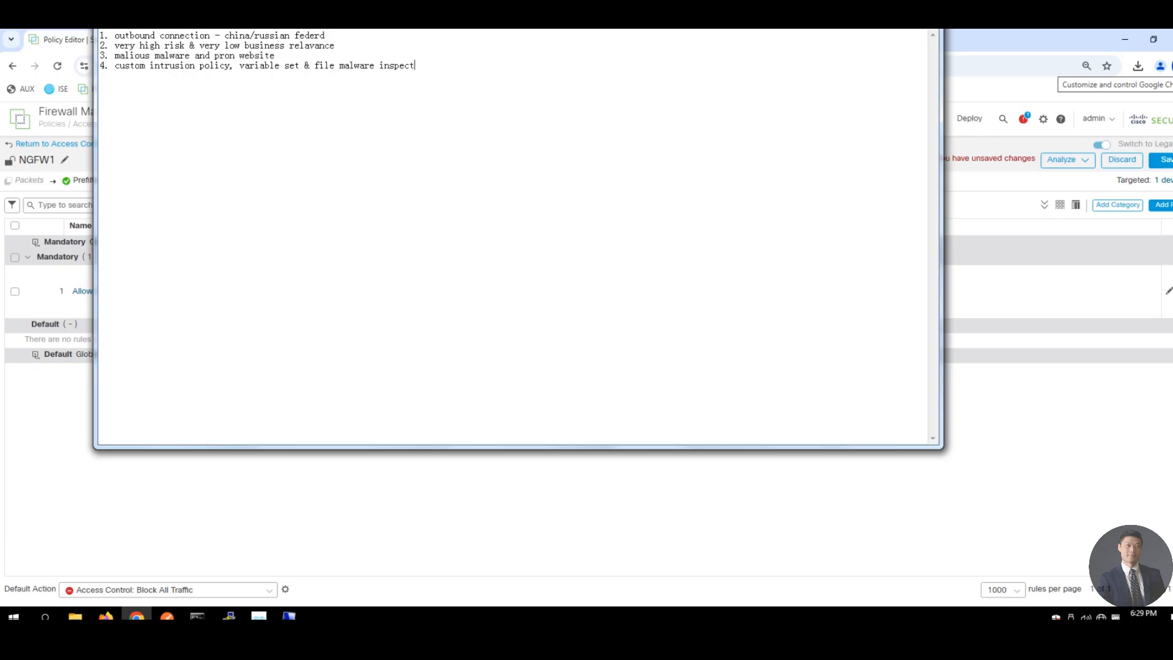
click(110, 519)
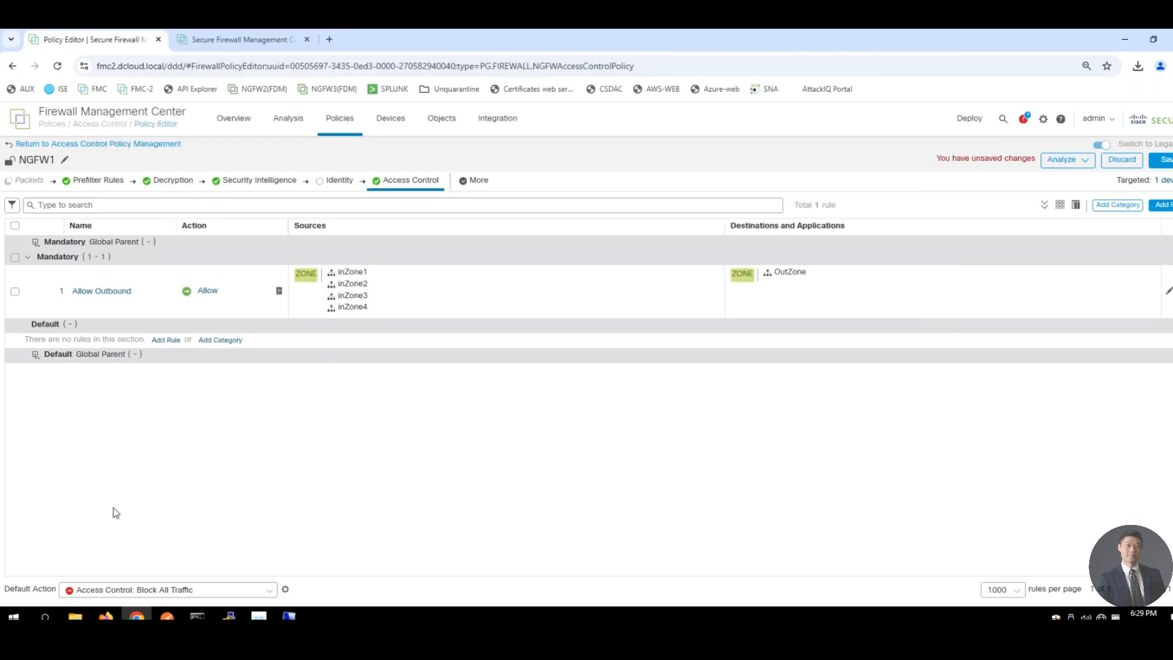
click(1162, 205)
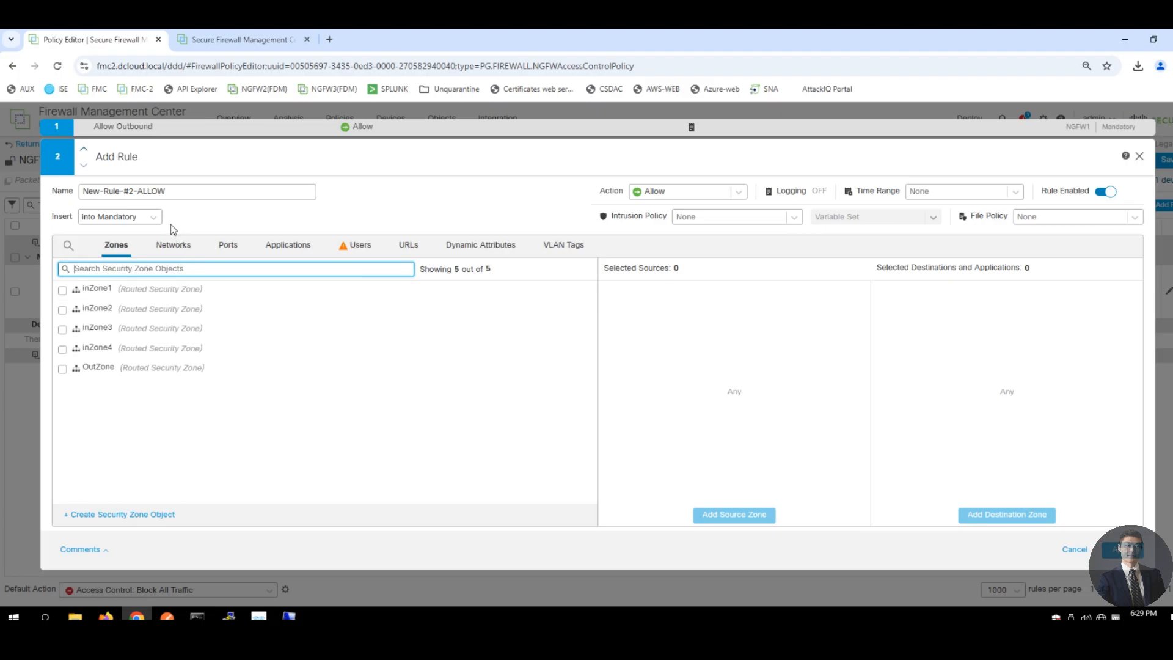
triple_click(176, 191)
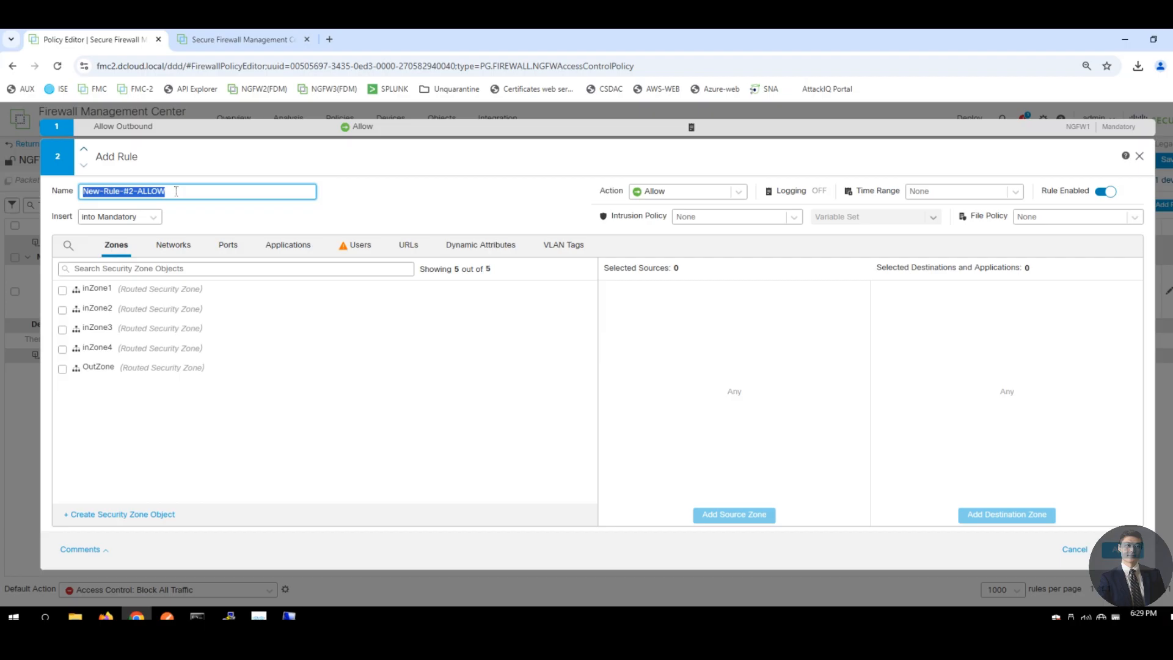
text(Geo)
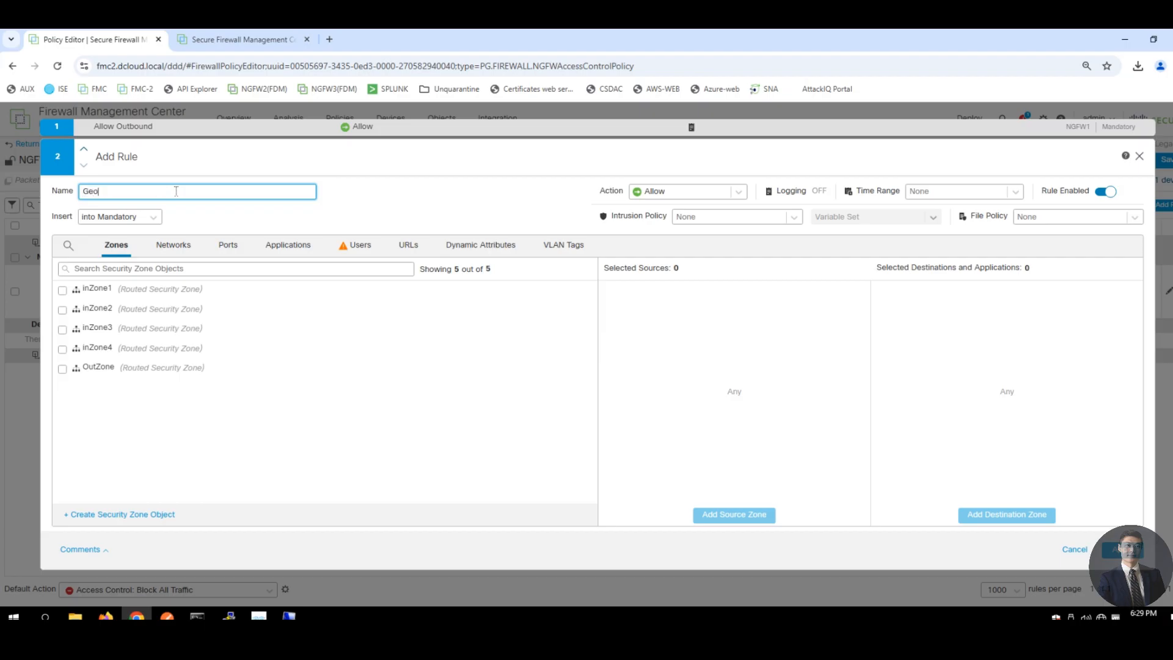
text(location Block)
click(141, 219)
click(142, 219)
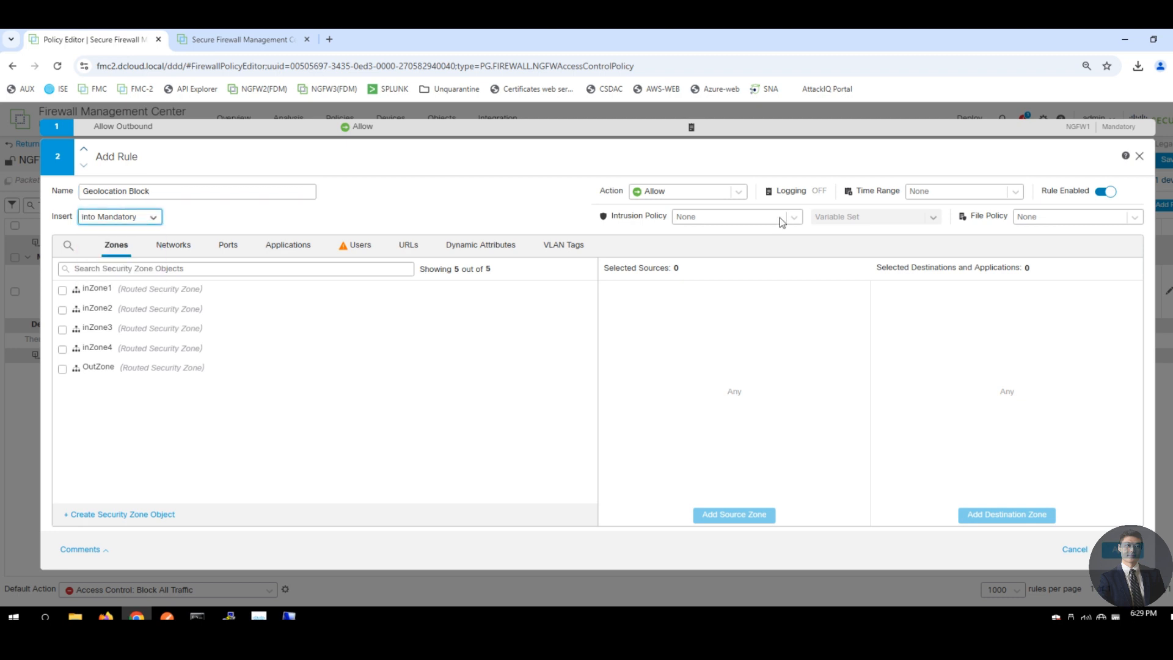
click(739, 193)
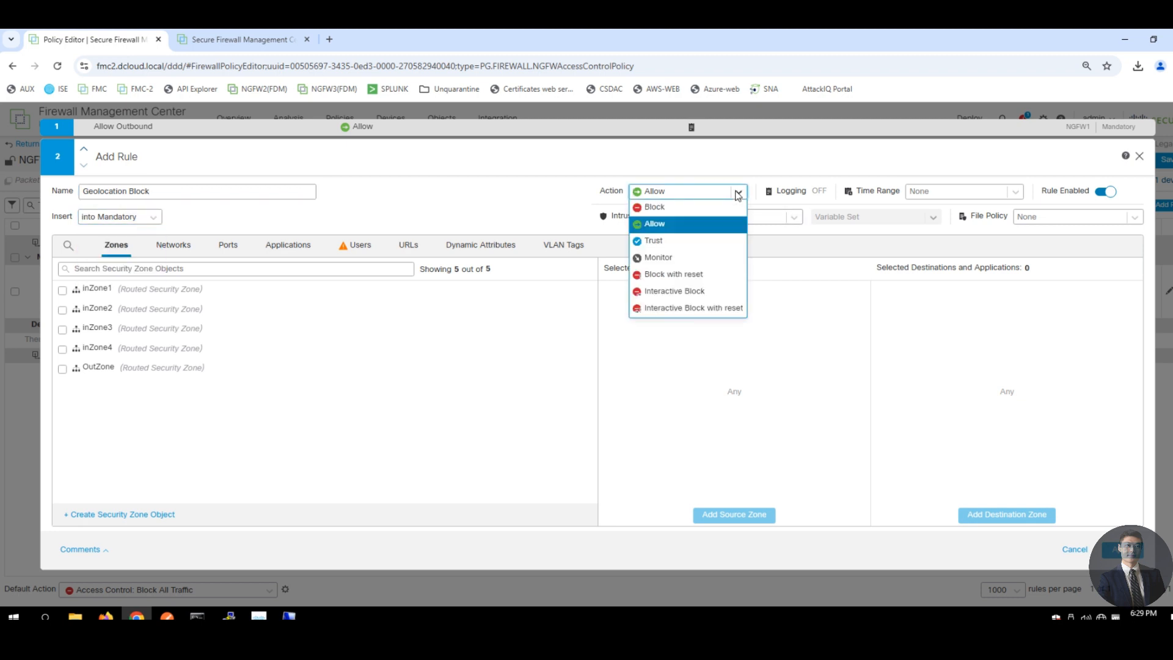
click(679, 276)
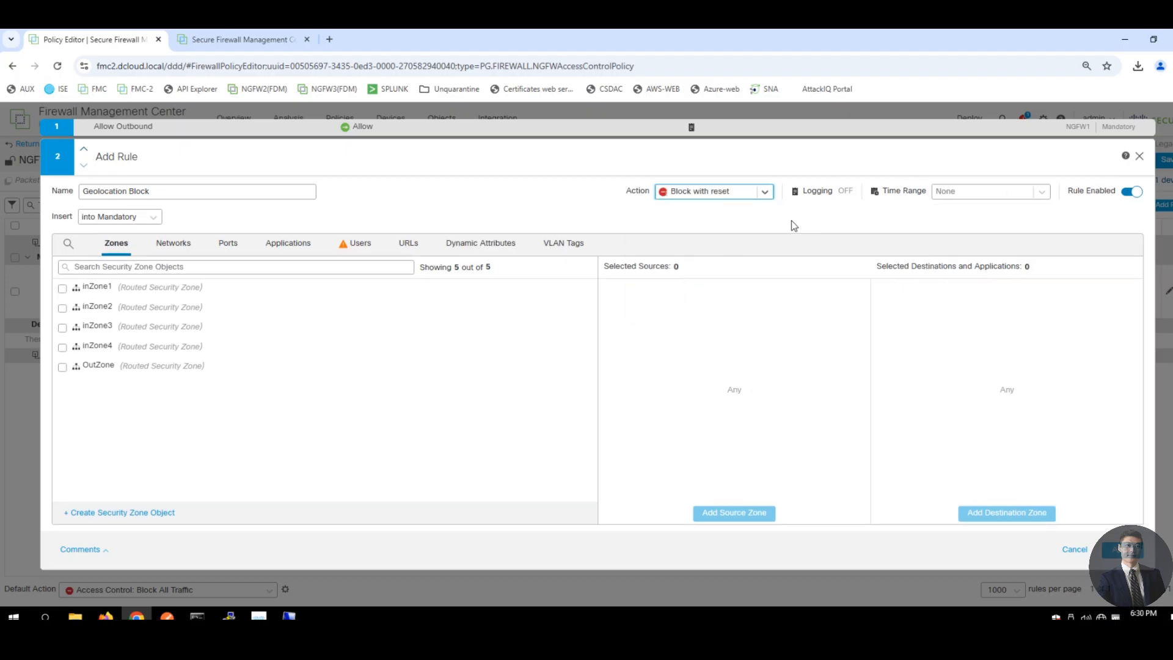
Enable logging at beginning of connection for the Geolocation Block rule, sending events to the Firewall Management Center and syslog server.
click(814, 193)
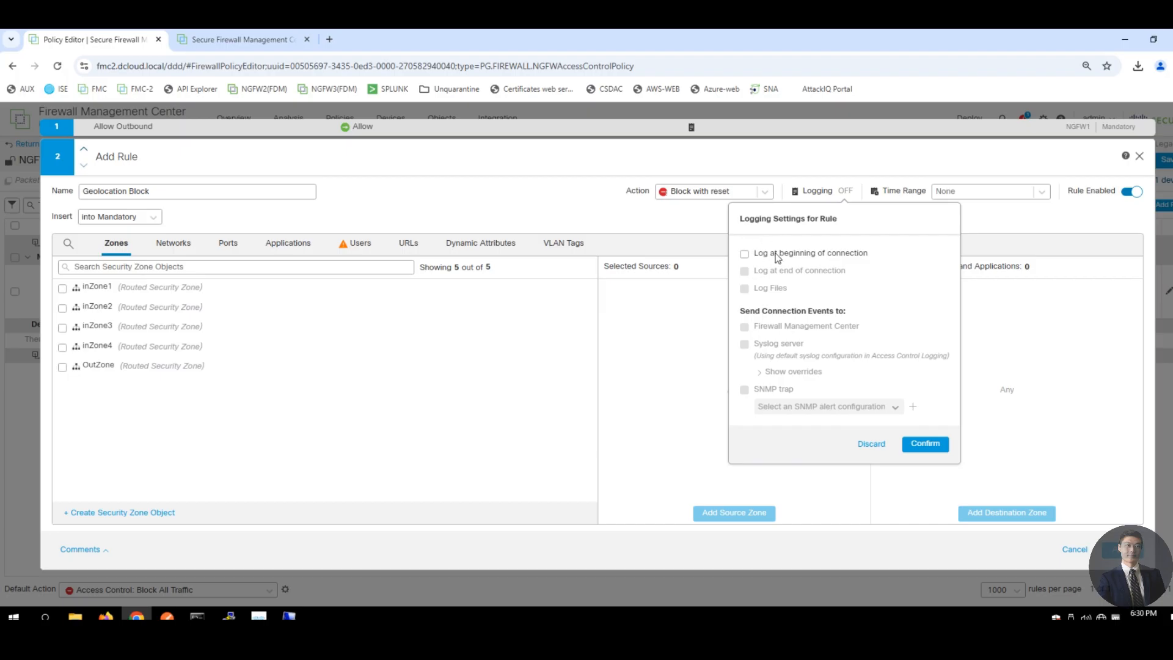
click(777, 258)
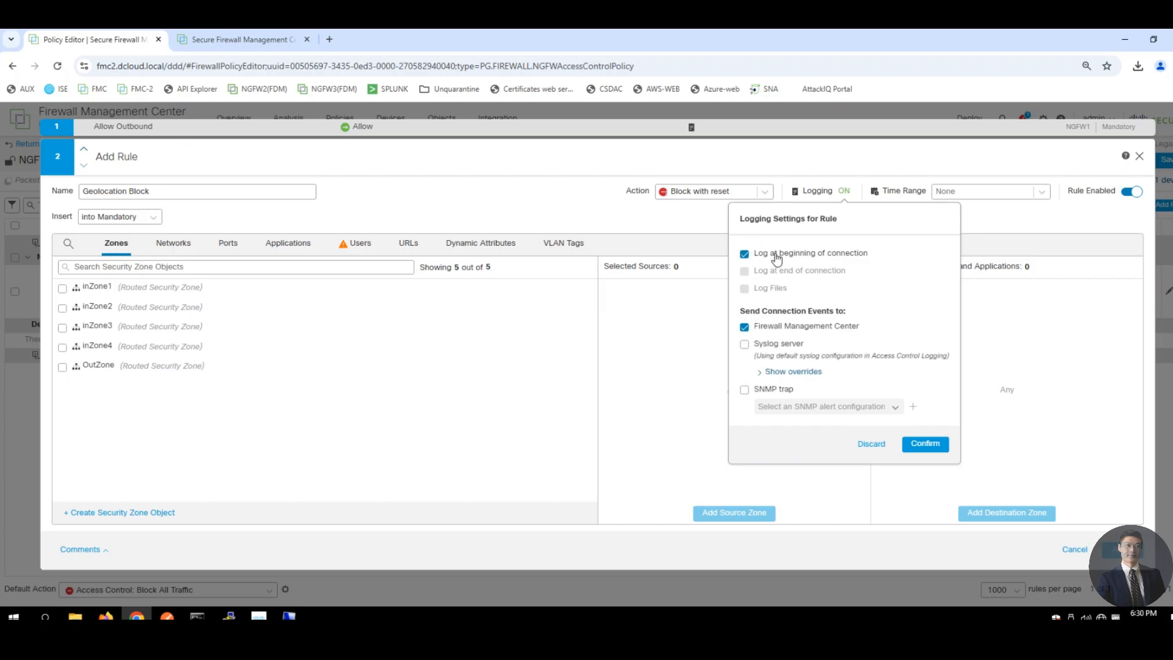
click(764, 345)
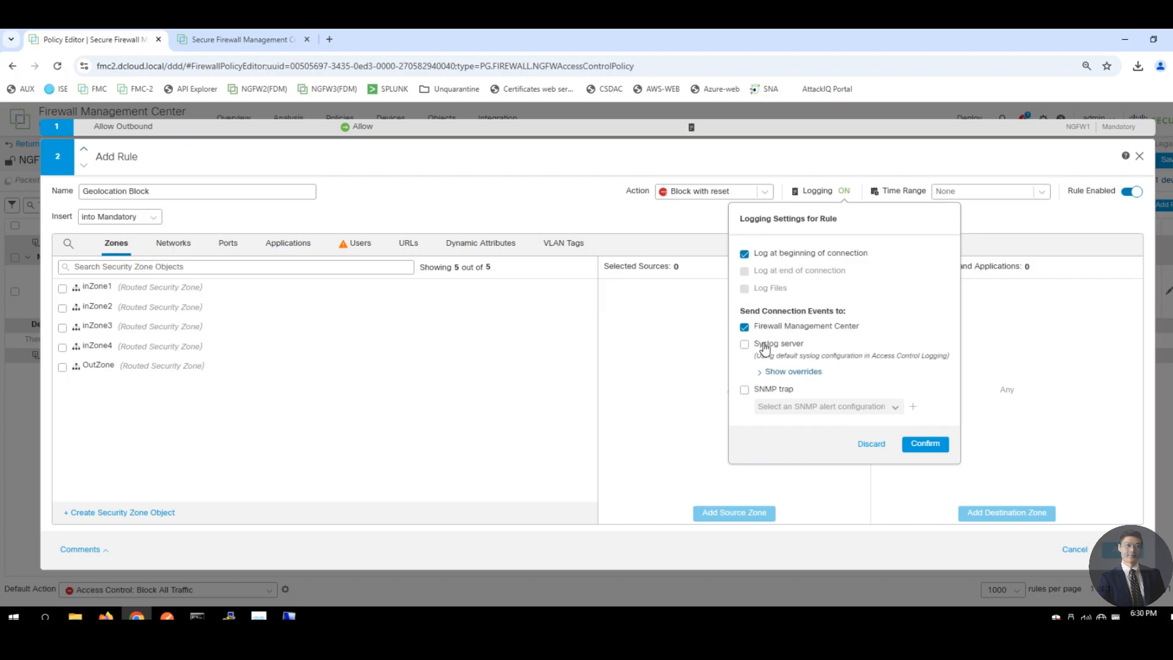
click(925, 446)
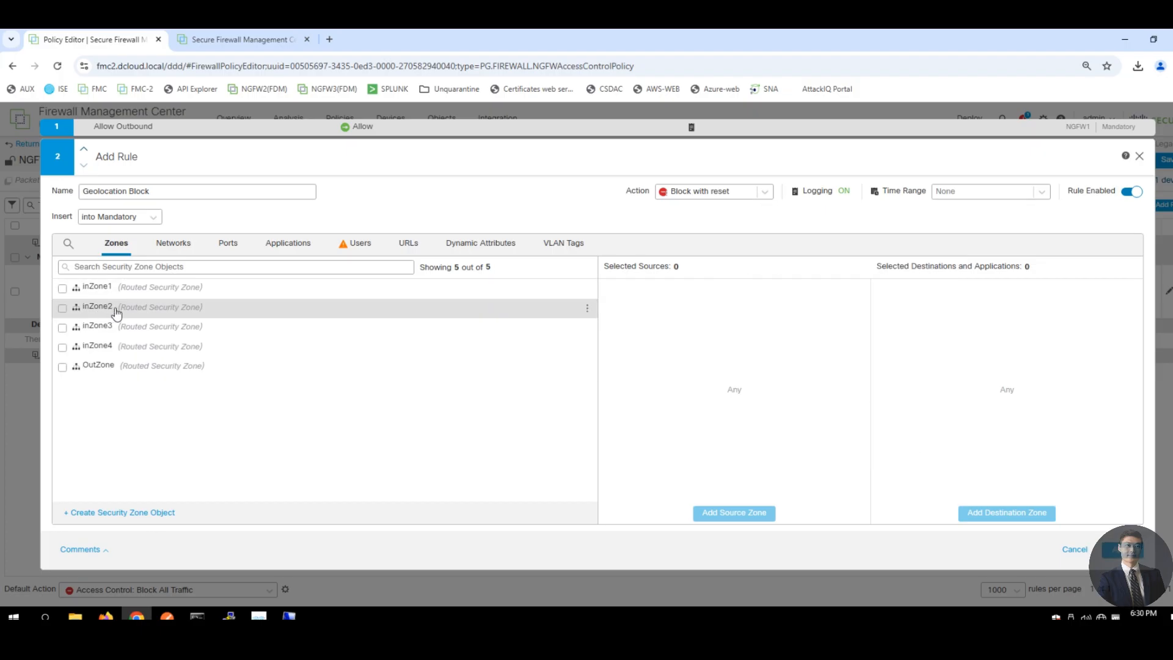
Add OutZone as the Geolocation Block rule's destination zone and select China among the geolocations.
click(108, 369)
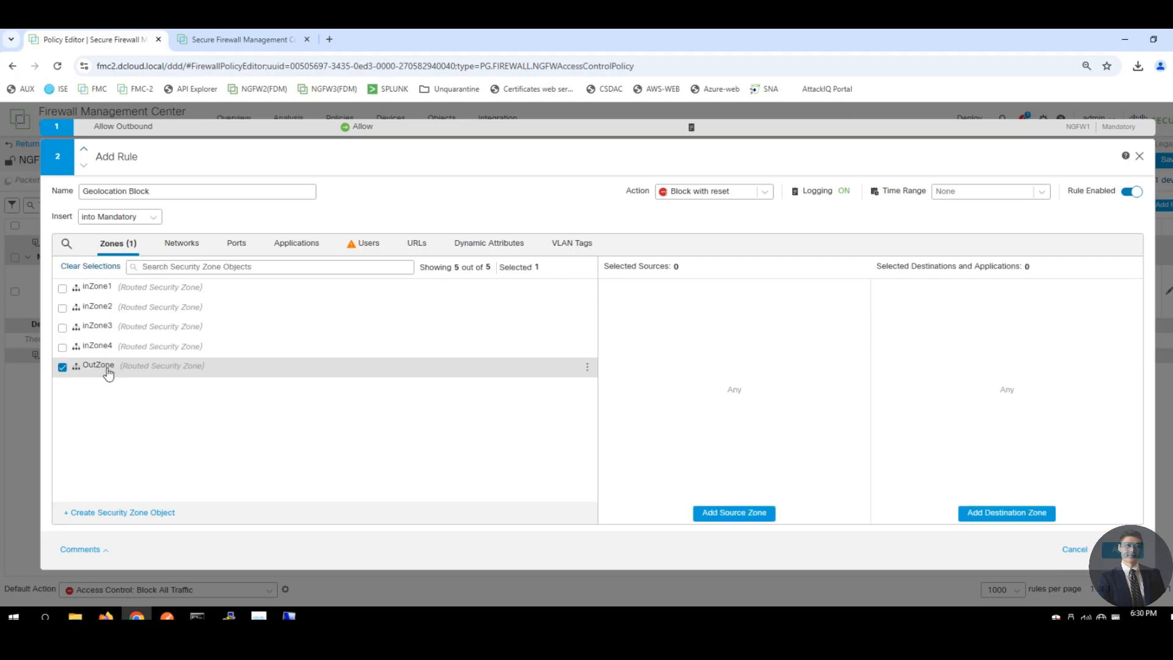
click(966, 513)
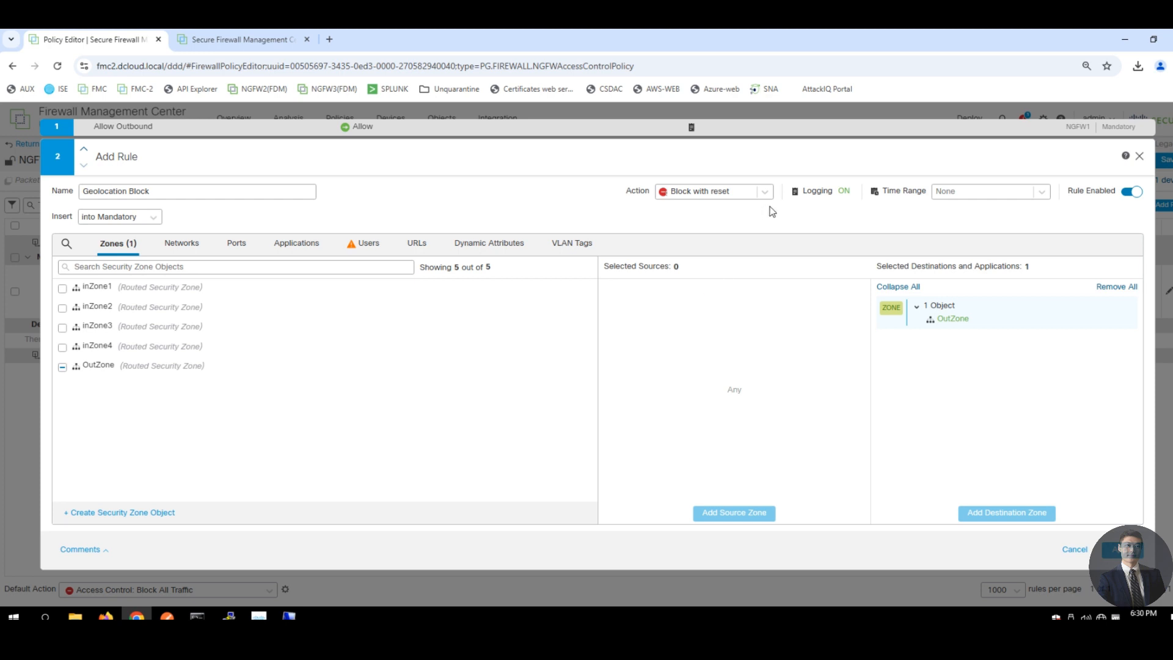
click(184, 246)
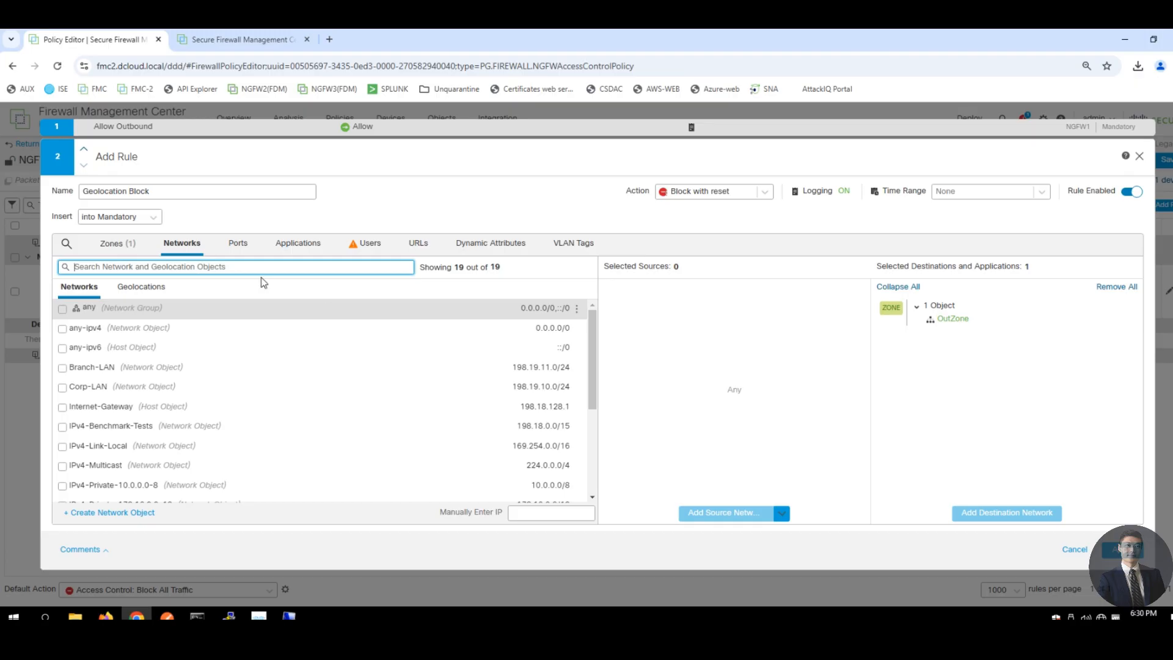
click(148, 288)
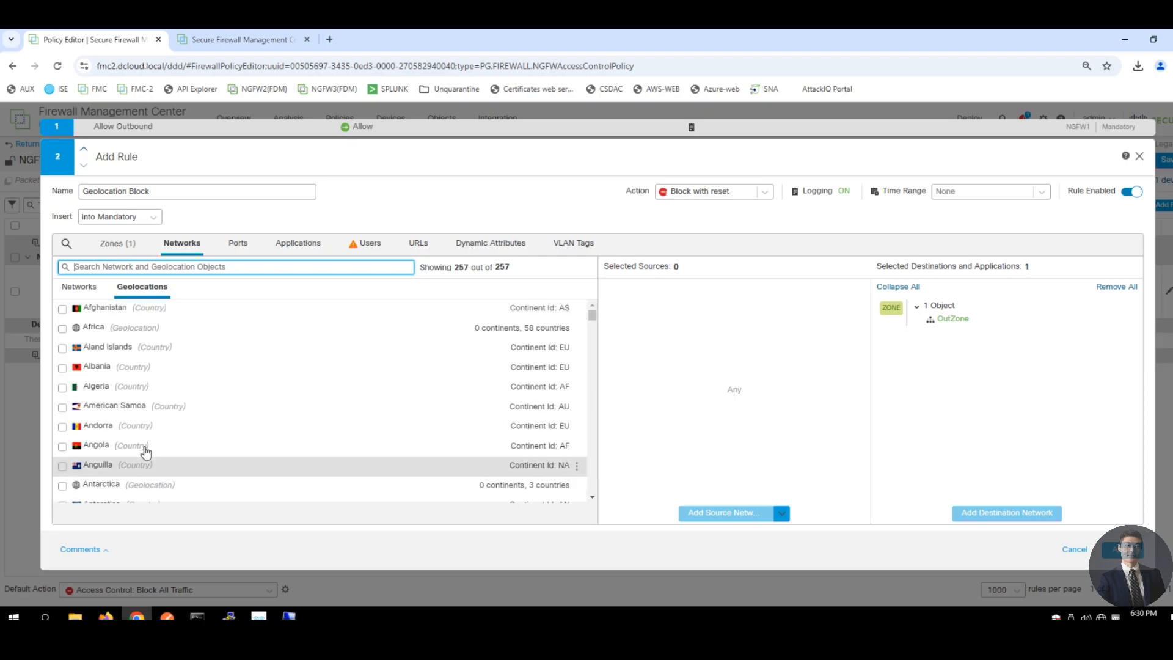
scroll(235, 437, down, 10)
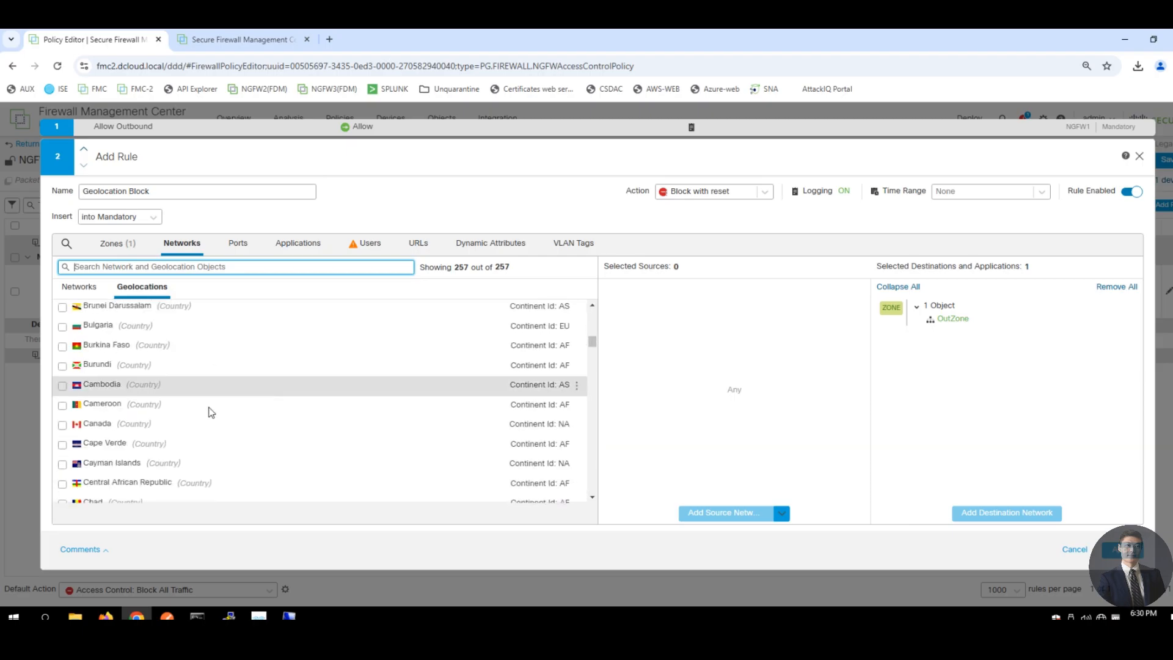
scroll(199, 415, down, 5)
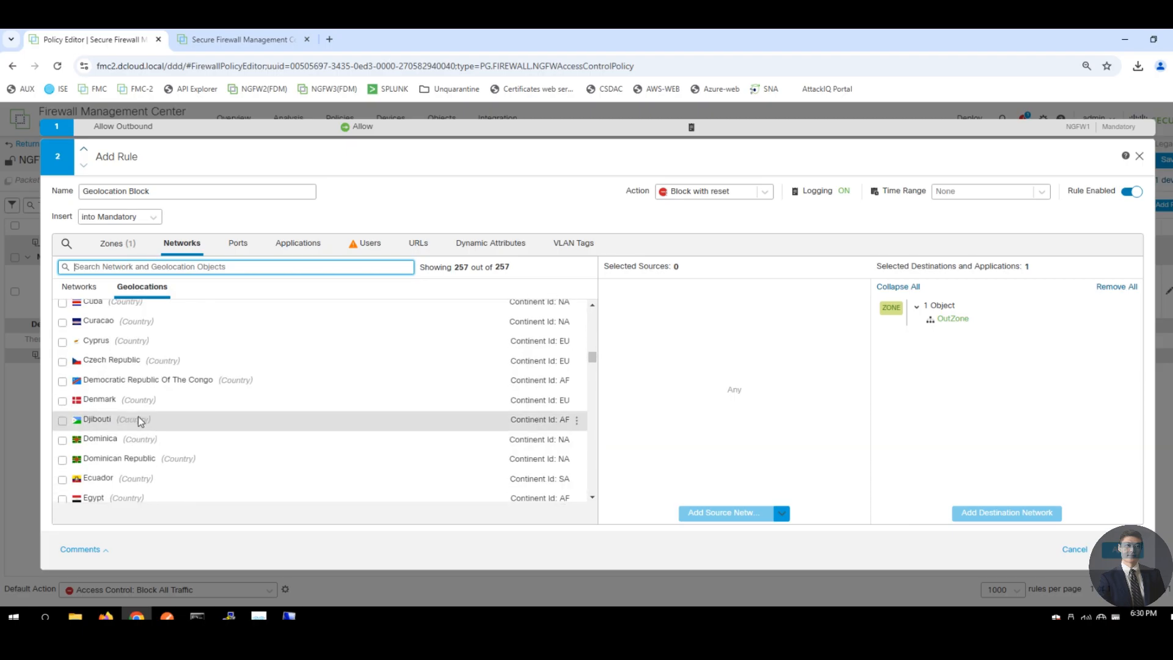
scroll(128, 404, down, 1)
scroll(122, 386, up, 2)
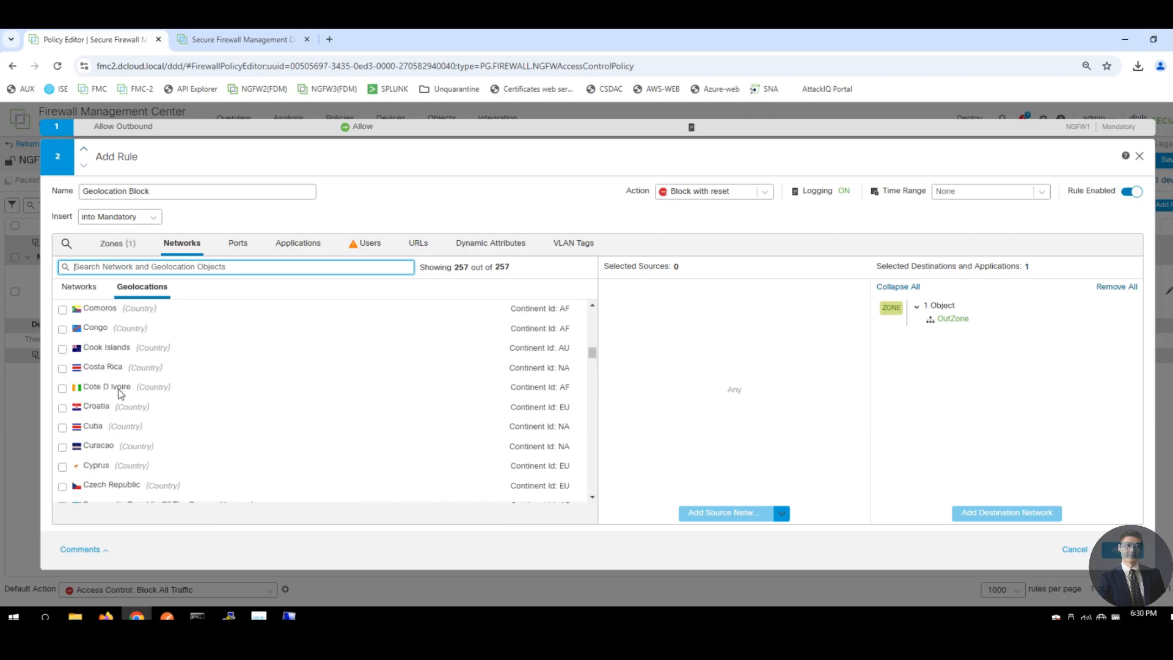
scroll(91, 386, up, 2)
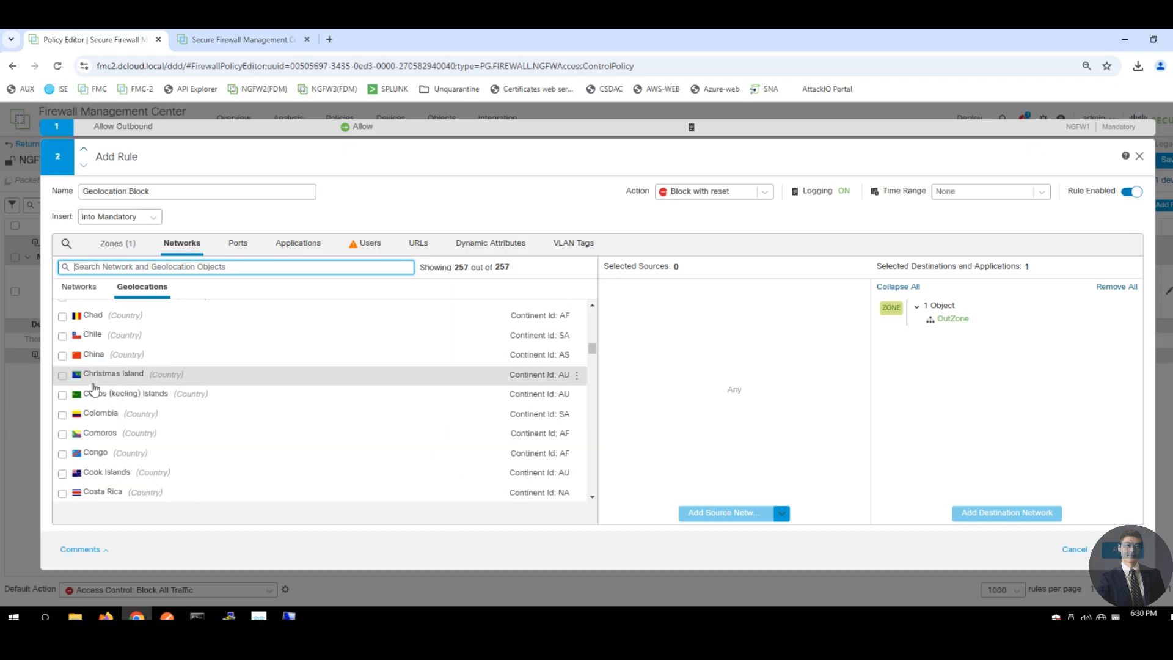
click(108, 365)
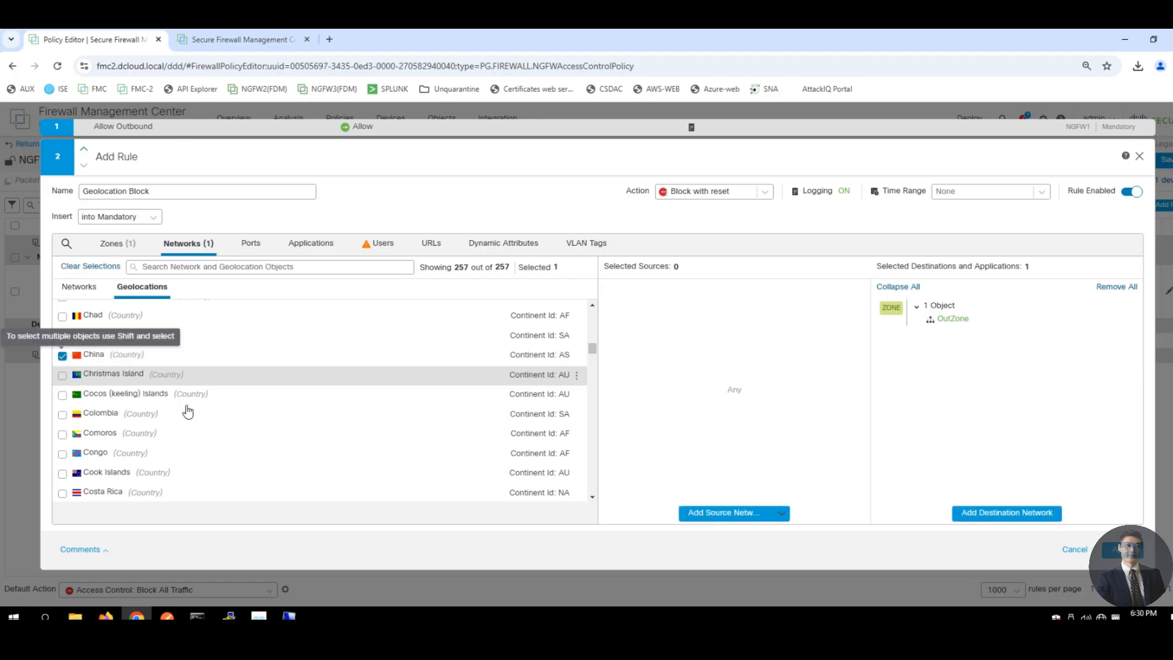
Add the Russian Federation together with China as destination networks and add the Geolocation Block rule to the policy.
scroll(196, 416, down, 8)
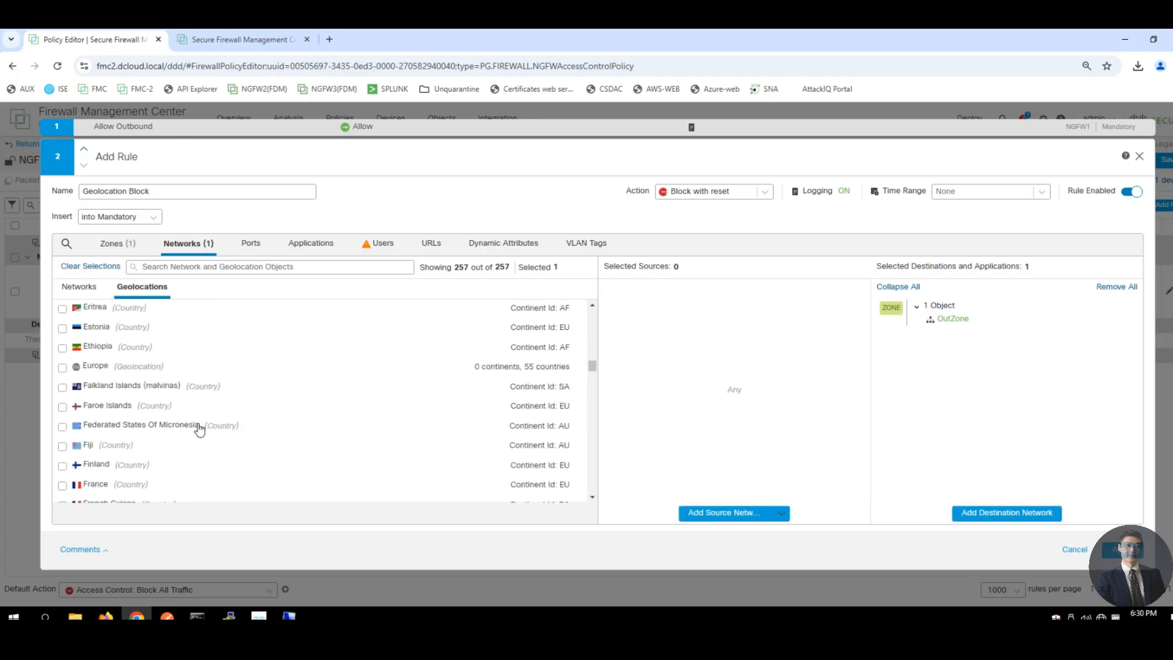
scroll(199, 424, up, 1)
scroll(201, 427, down, 6)
scroll(202, 431, down, 9)
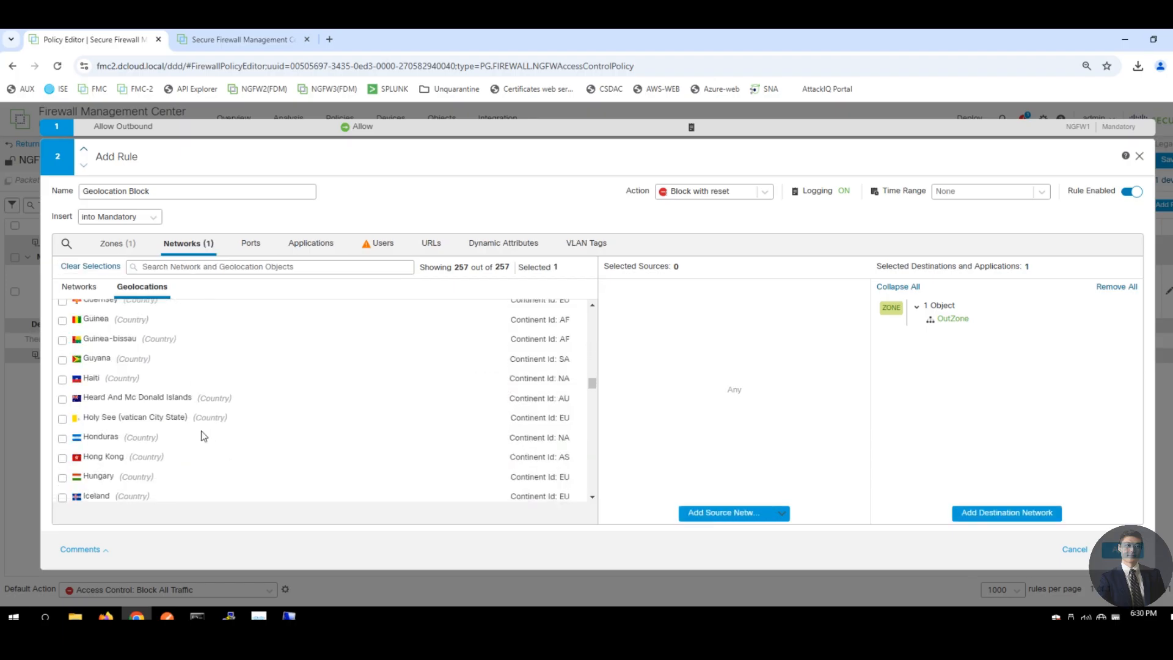
scroll(202, 434, down, 12)
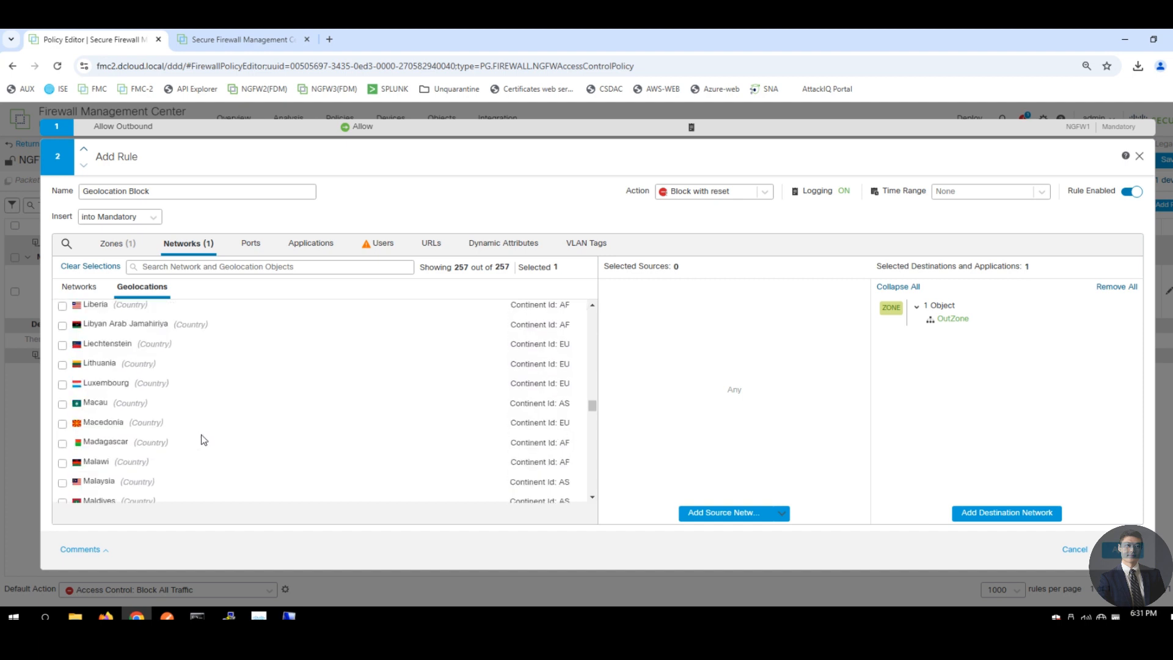
scroll(200, 438, down, 8)
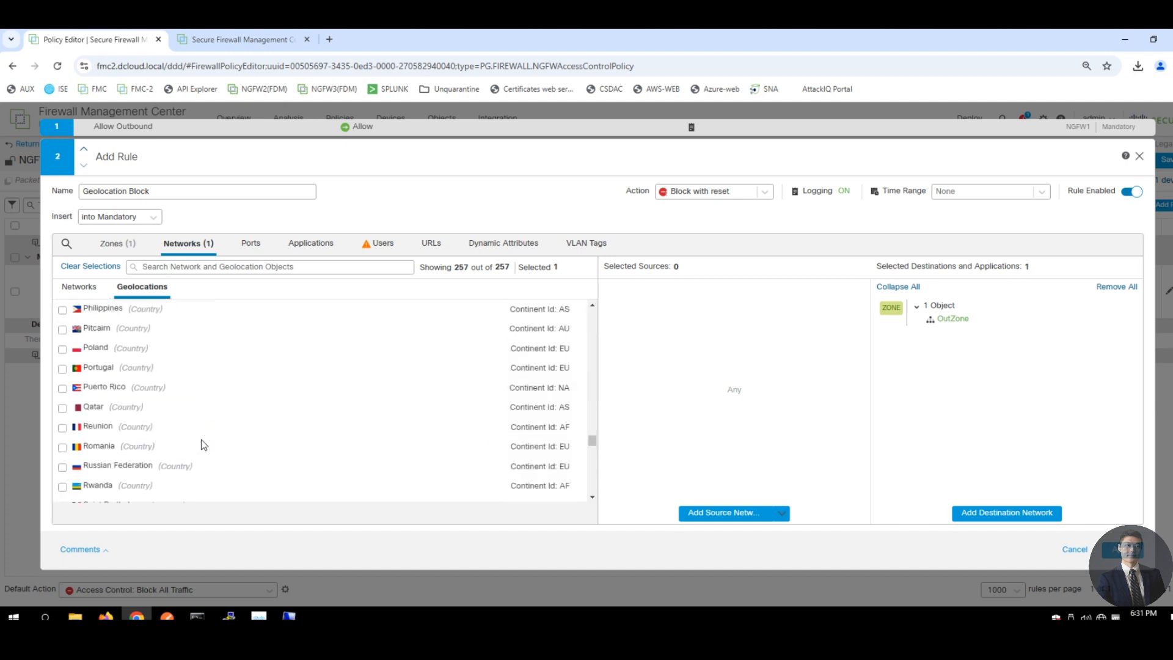
scroll(200, 439, down, 5)
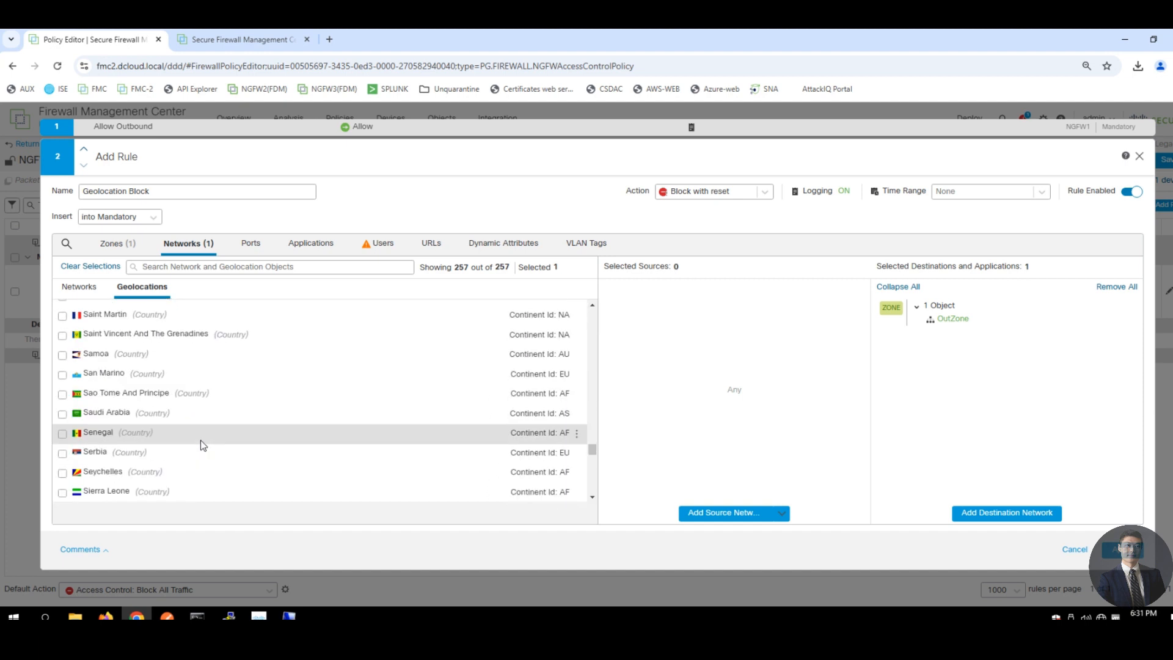
scroll(201, 443, up, 2)
scroll(202, 449, down, 2)
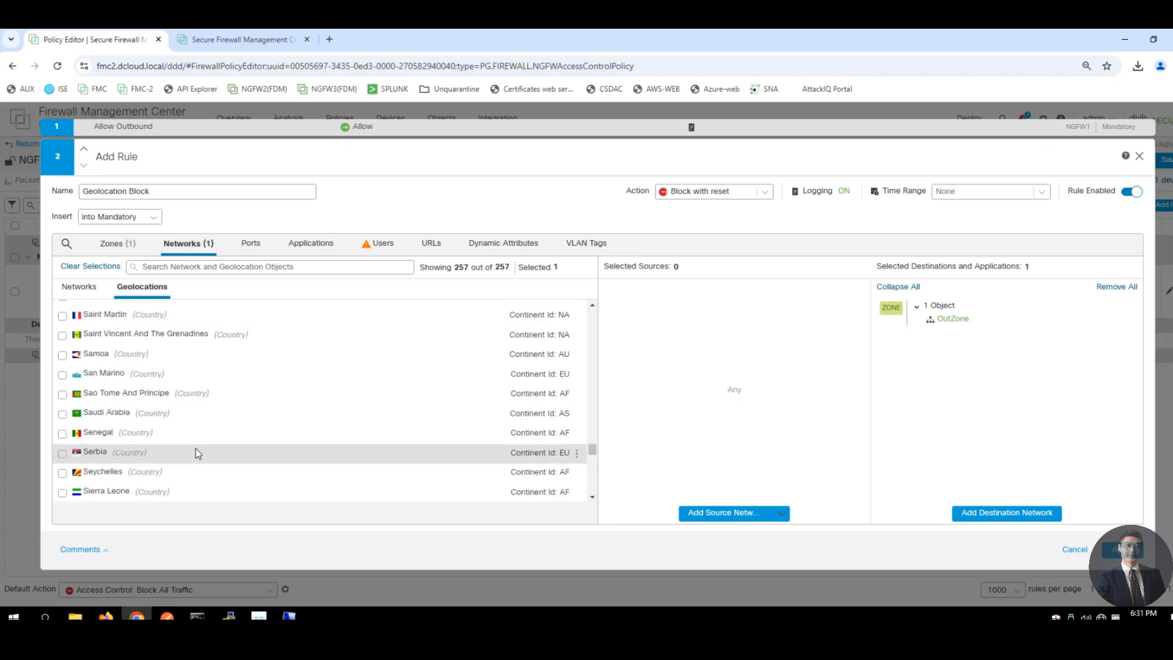
scroll(196, 452, down, 2)
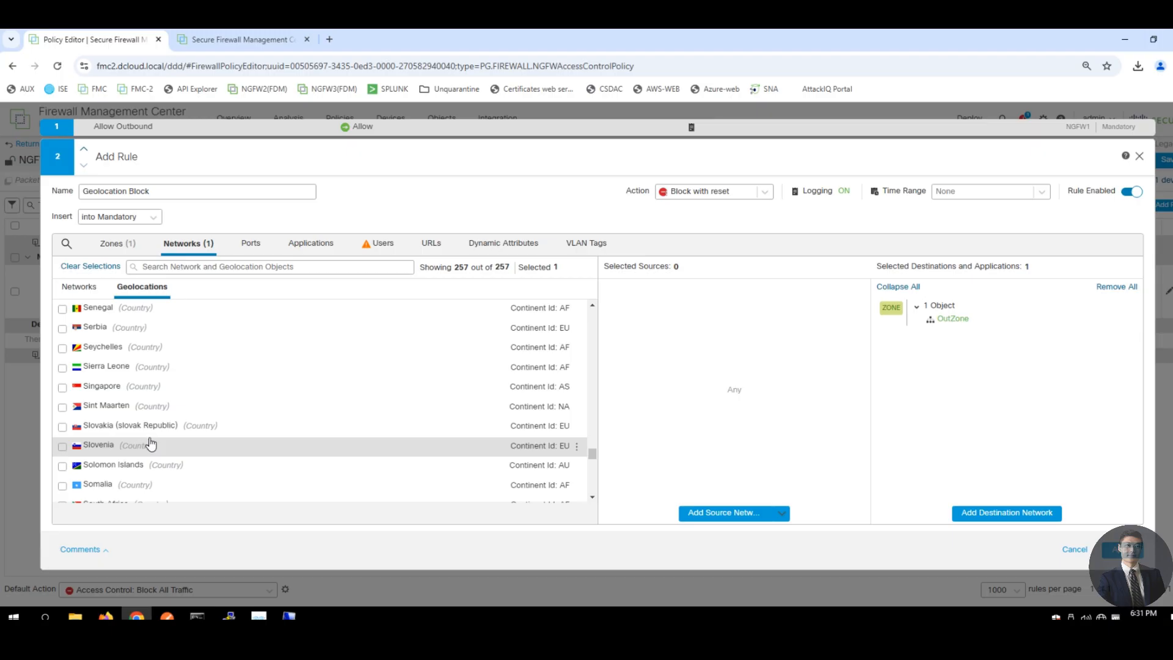
scroll(151, 444, up, 3)
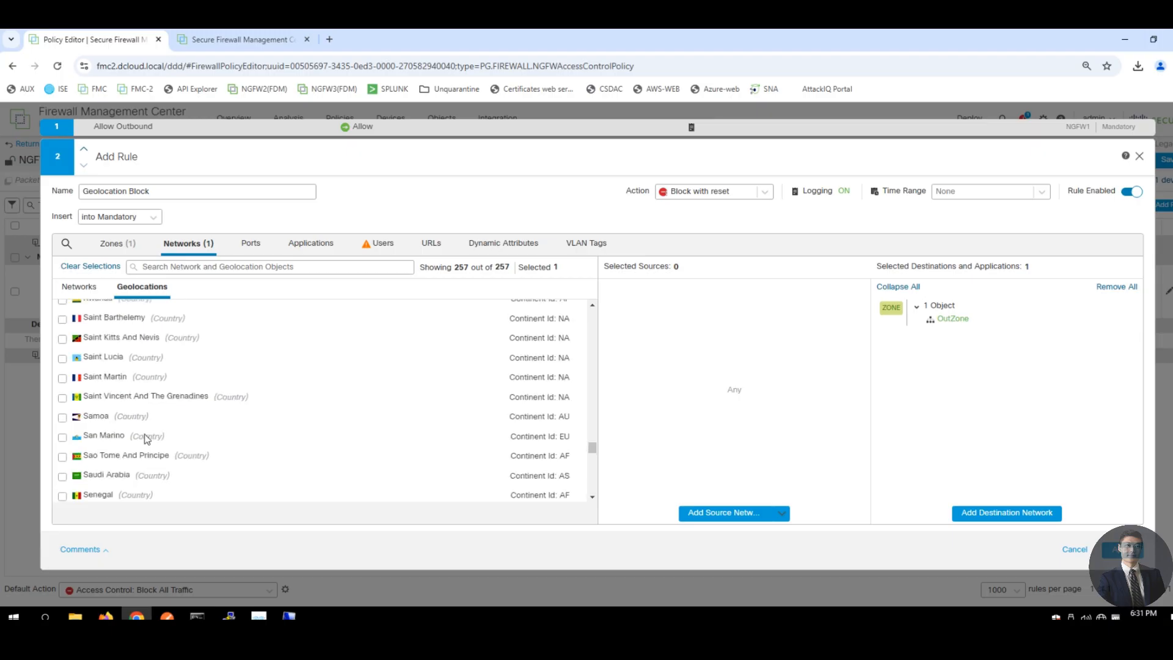
scroll(147, 438, up, 1)
scroll(146, 438, up, 2)
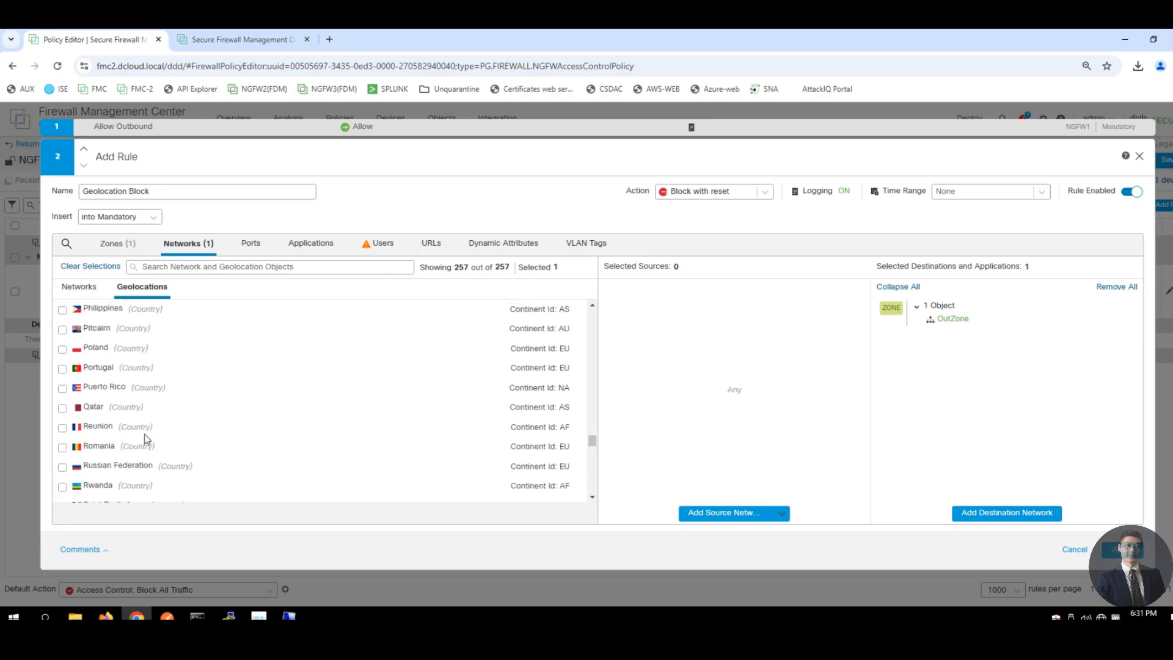
scroll(146, 438, down, 1)
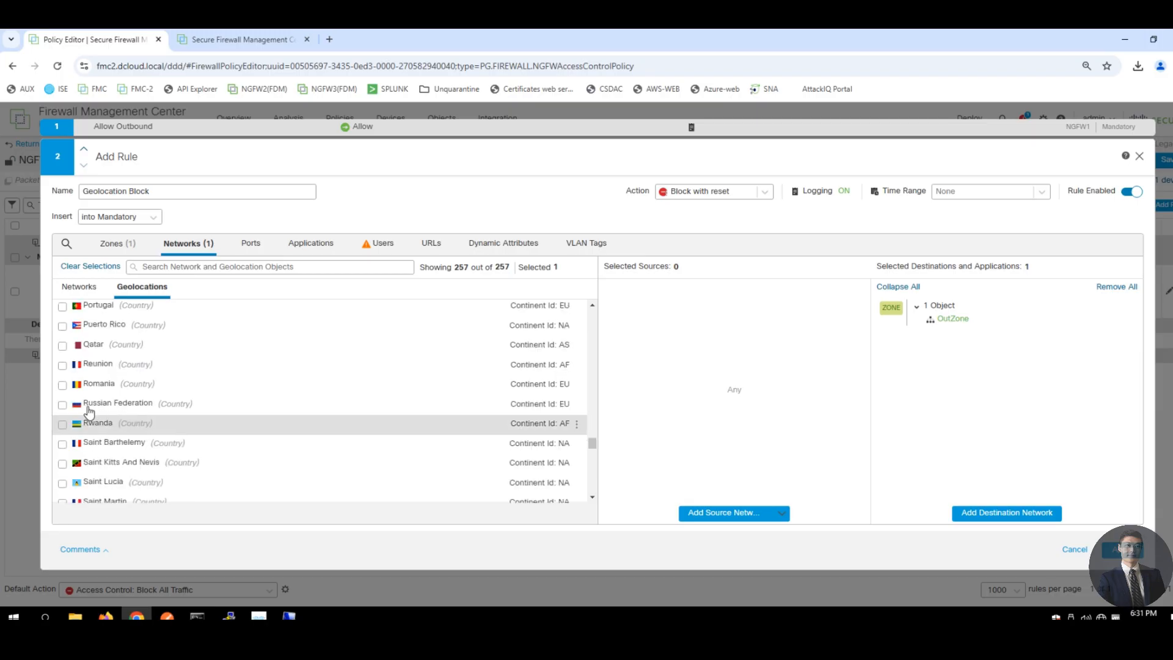
click(62, 405)
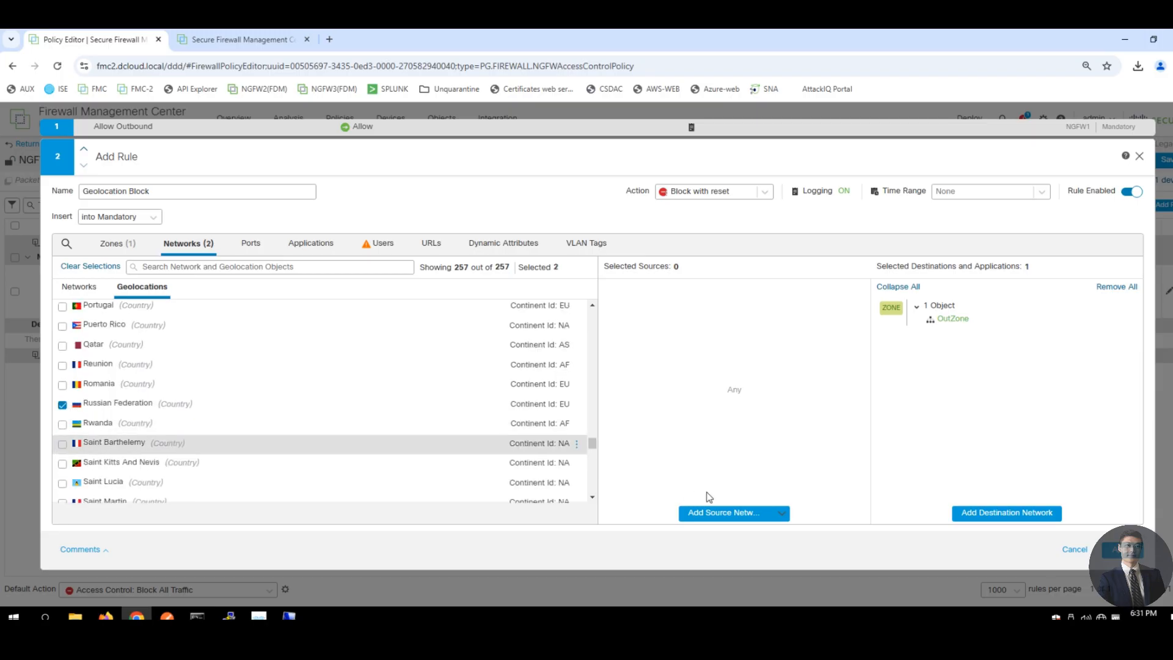
click(1026, 516)
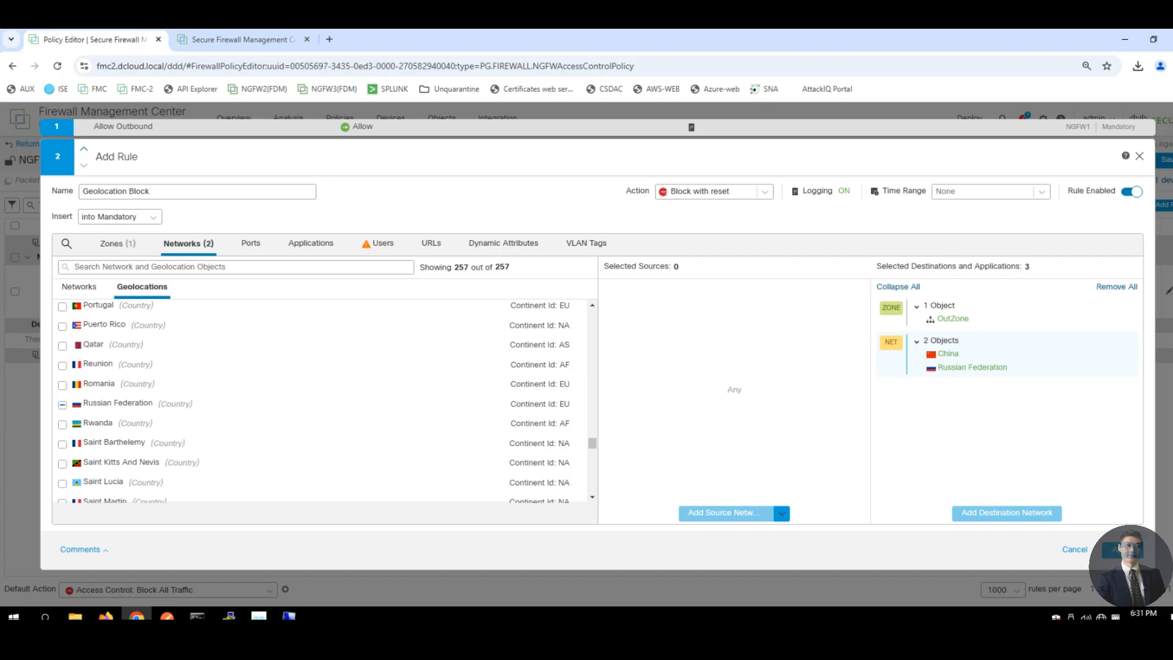
click(1127, 552)
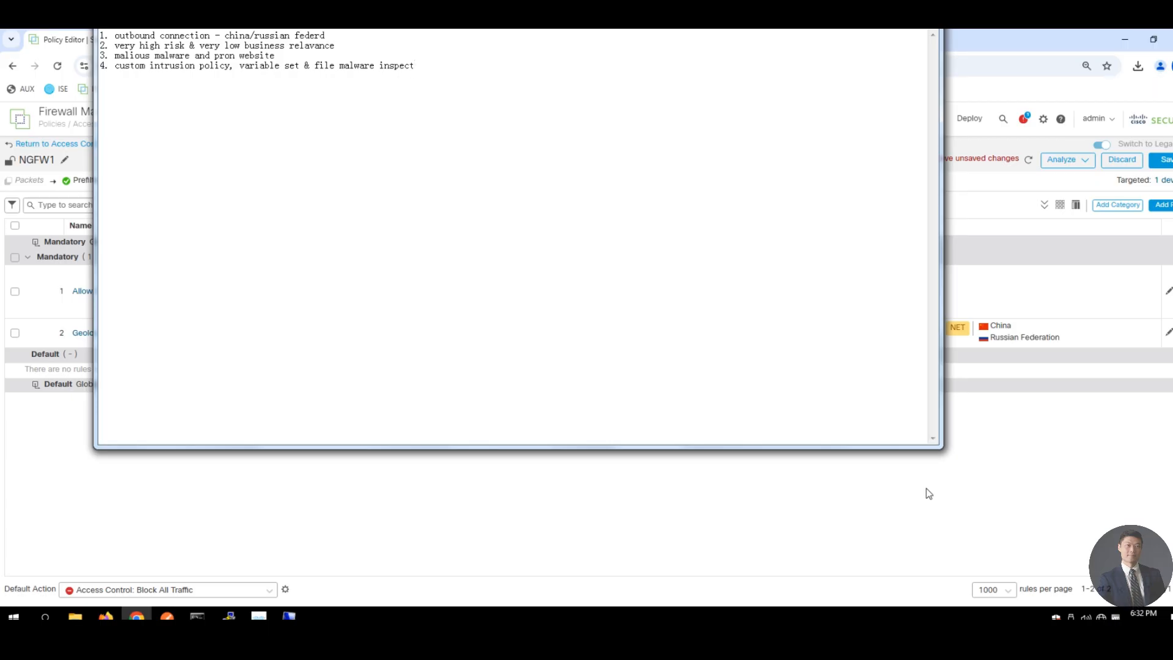
Close the rule notes and start a new Mandatory rule named "Blcok URL Categories".
click(925, 489)
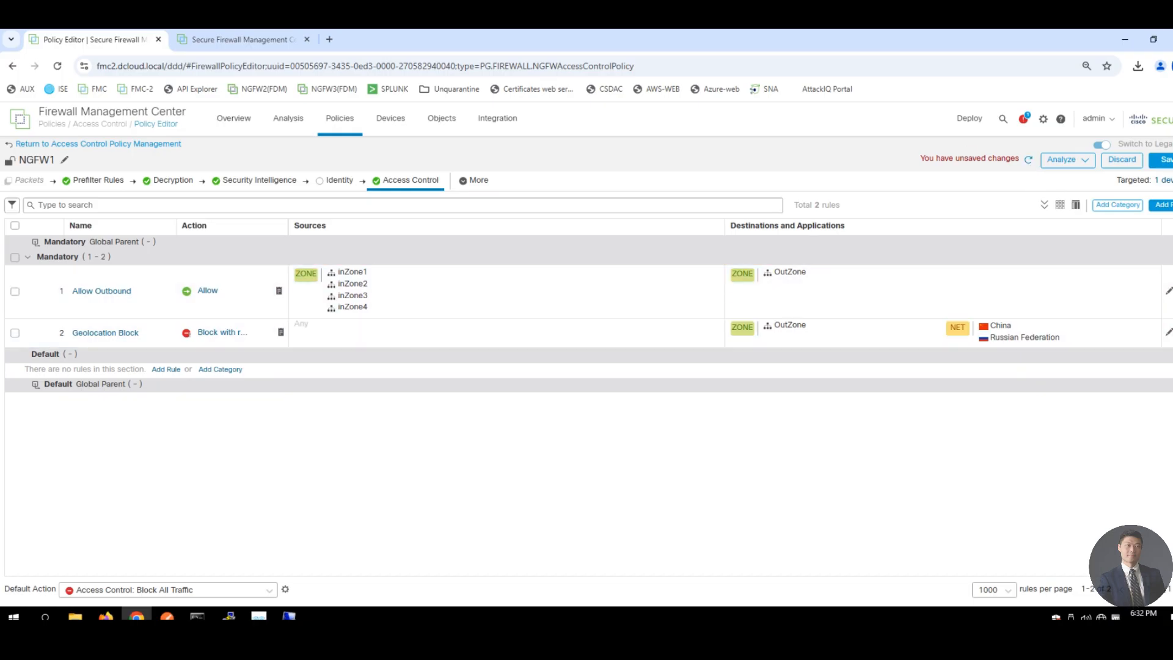
click(1162, 208)
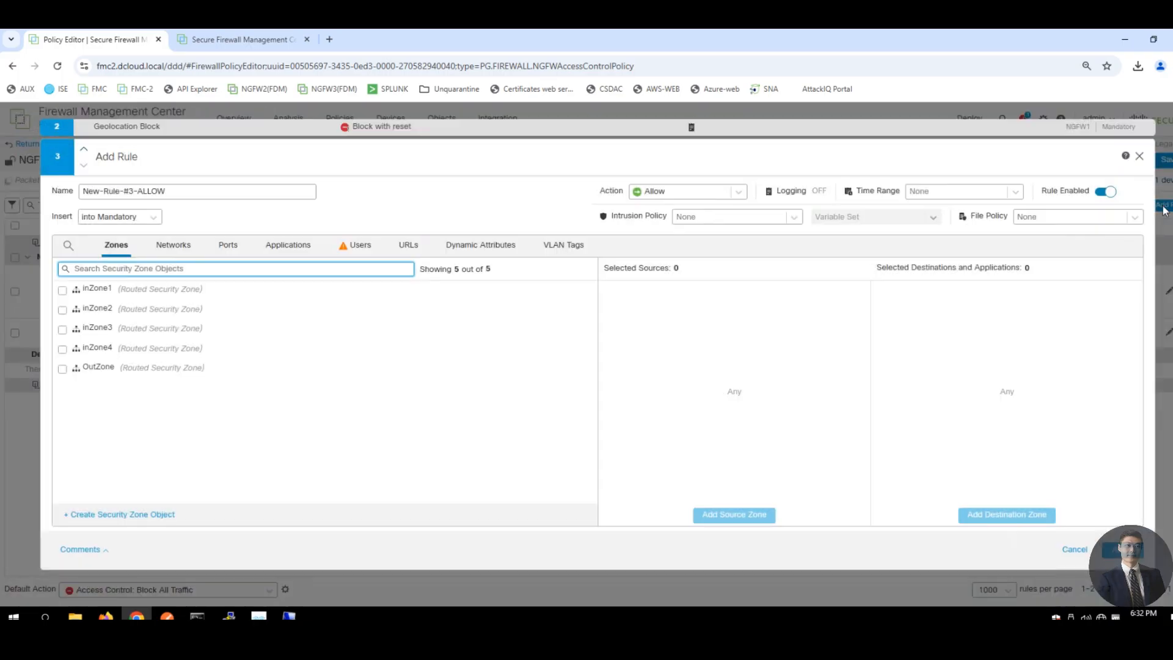
click(163, 191)
double_click(163, 192)
triple_click(164, 191)
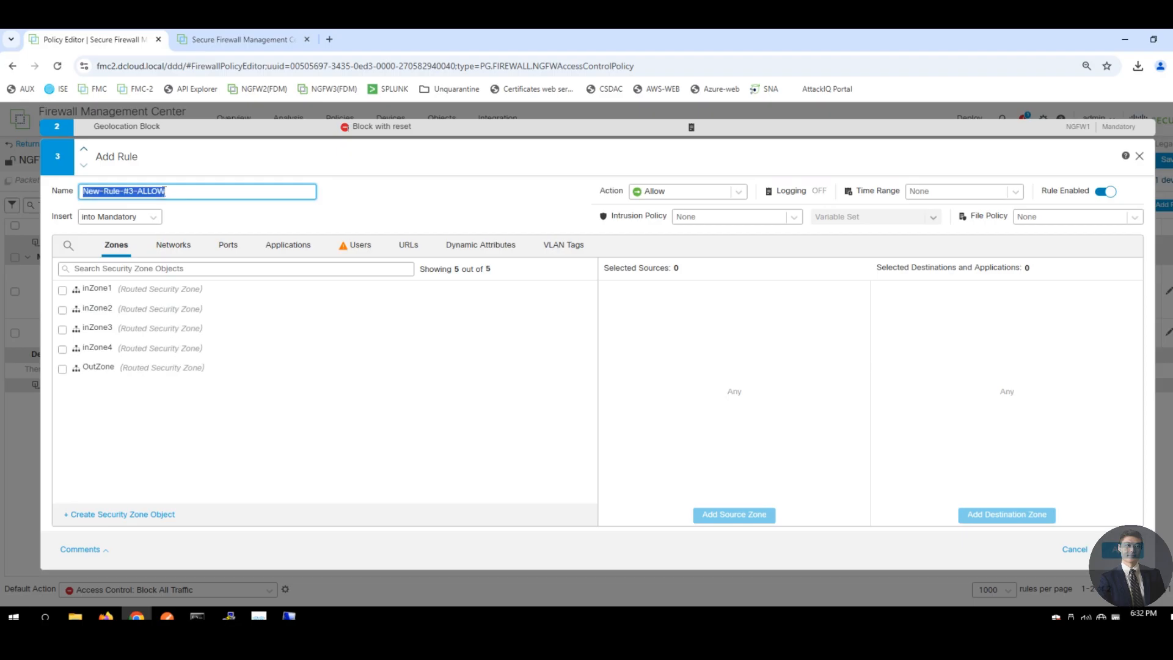
text(Blcok URL Categories)
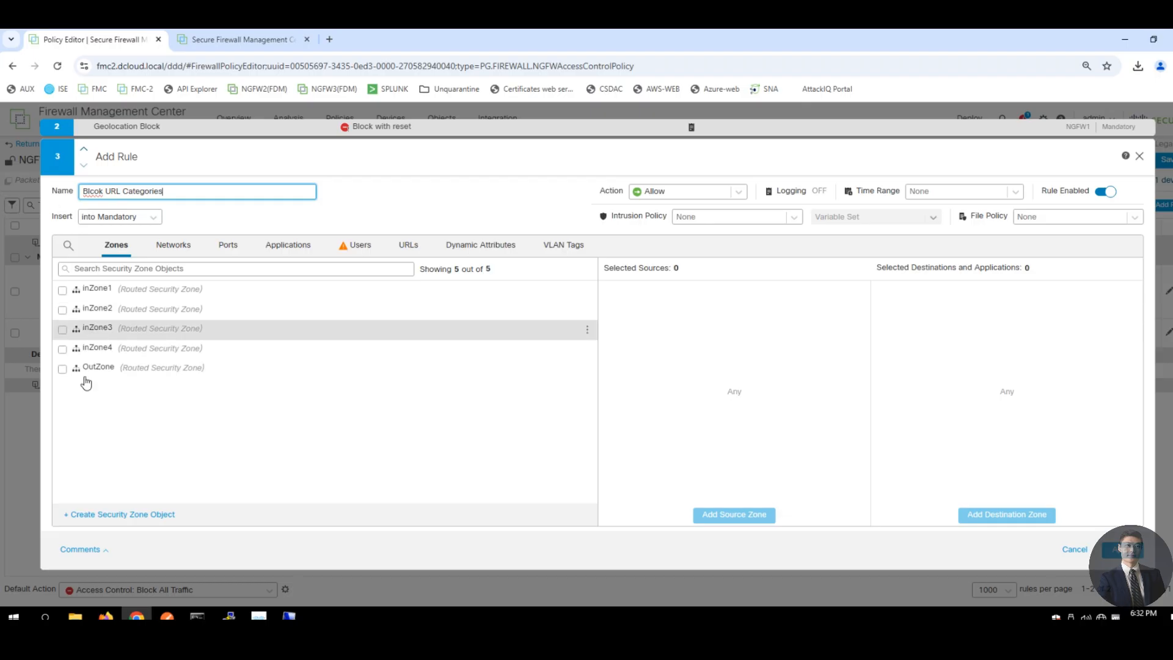
Add OutZone as the new rule's destination zone and the Malicious Sites URL category with any reputation.
click(63, 369)
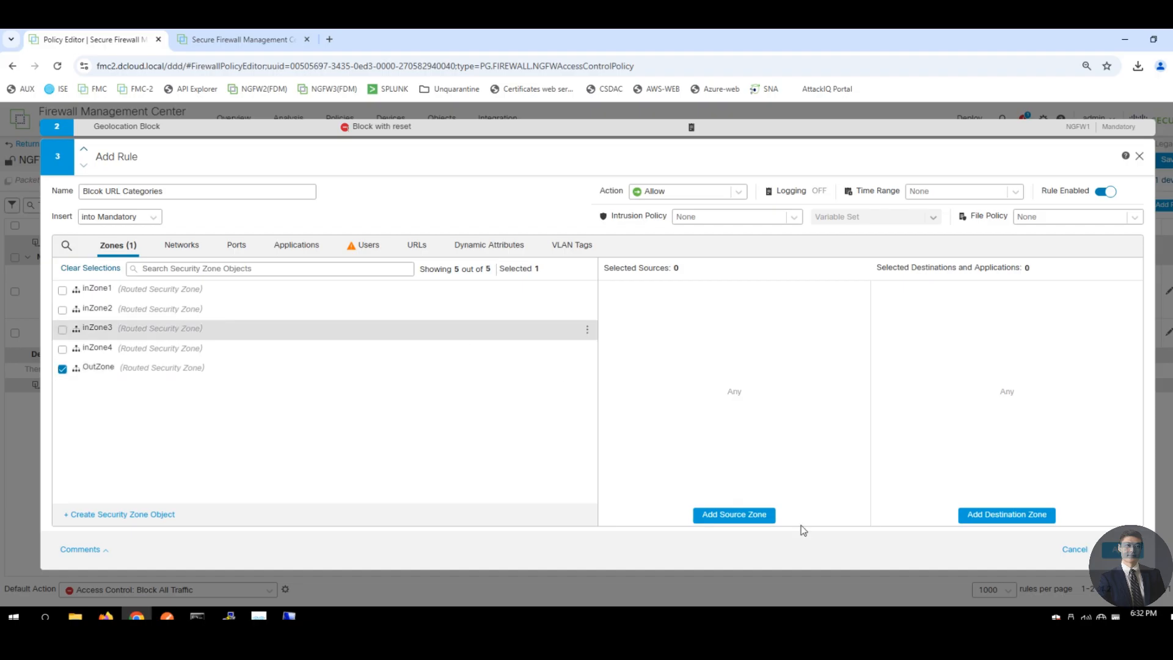
click(1018, 517)
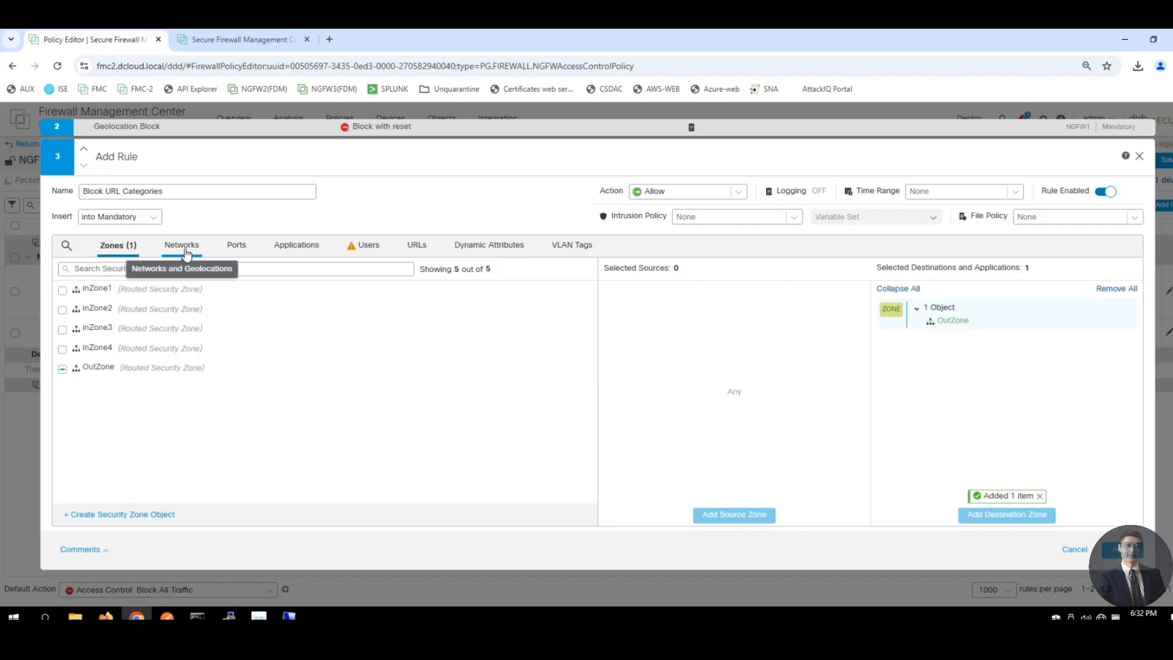
click(418, 247)
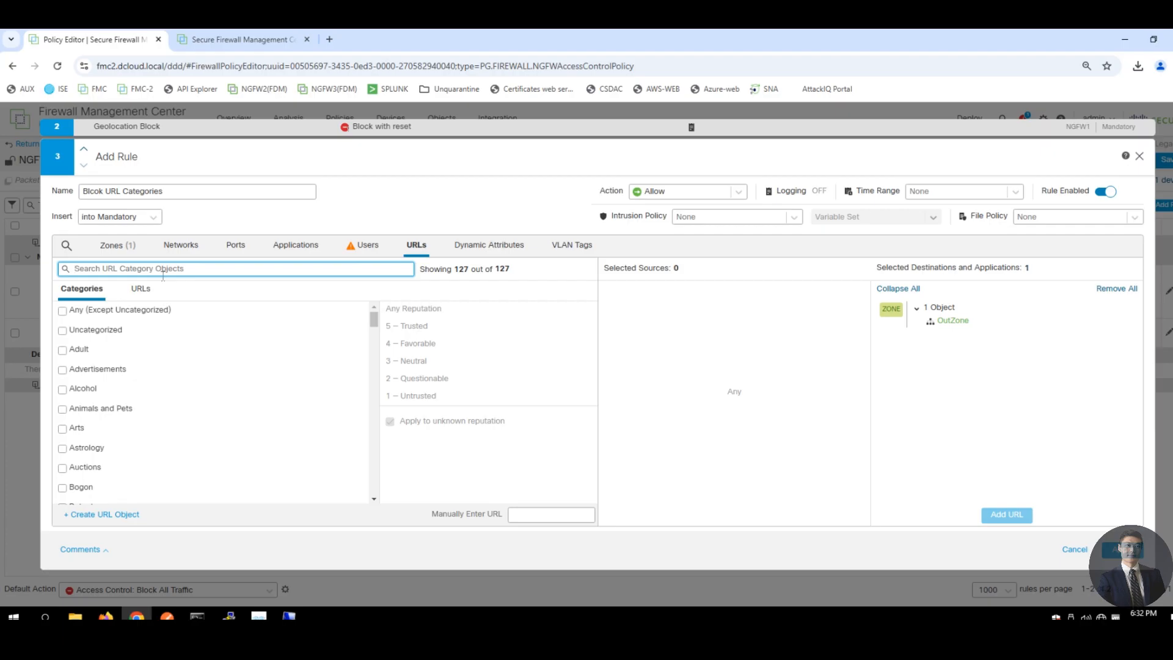
text(mail)
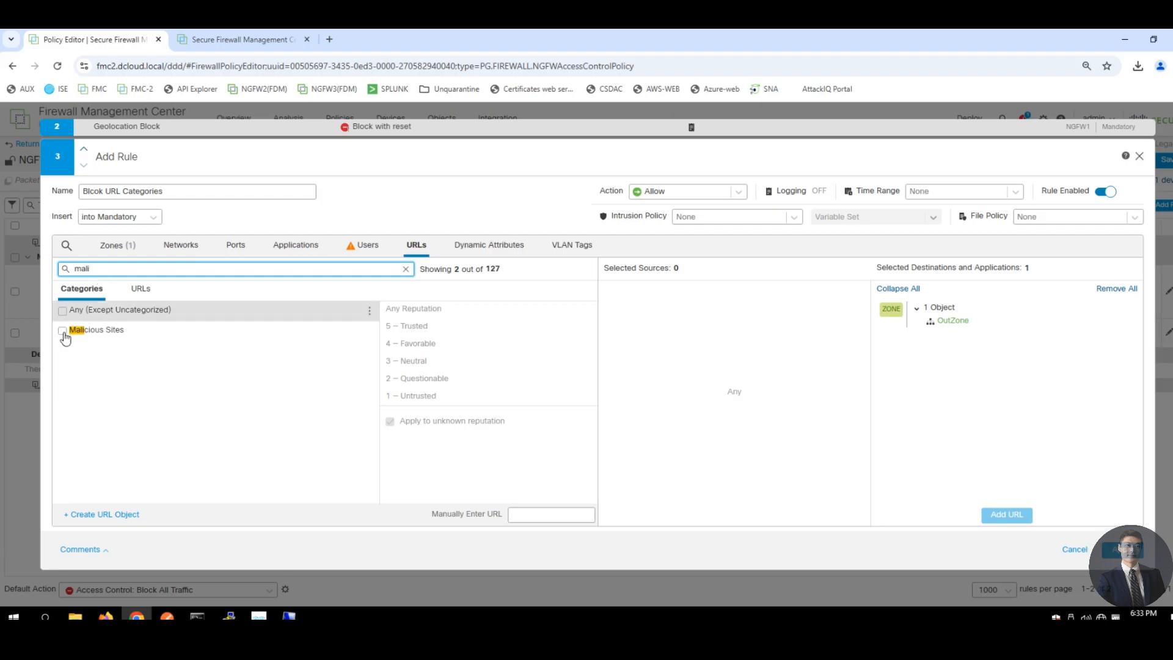
click(62, 331)
click(1019, 519)
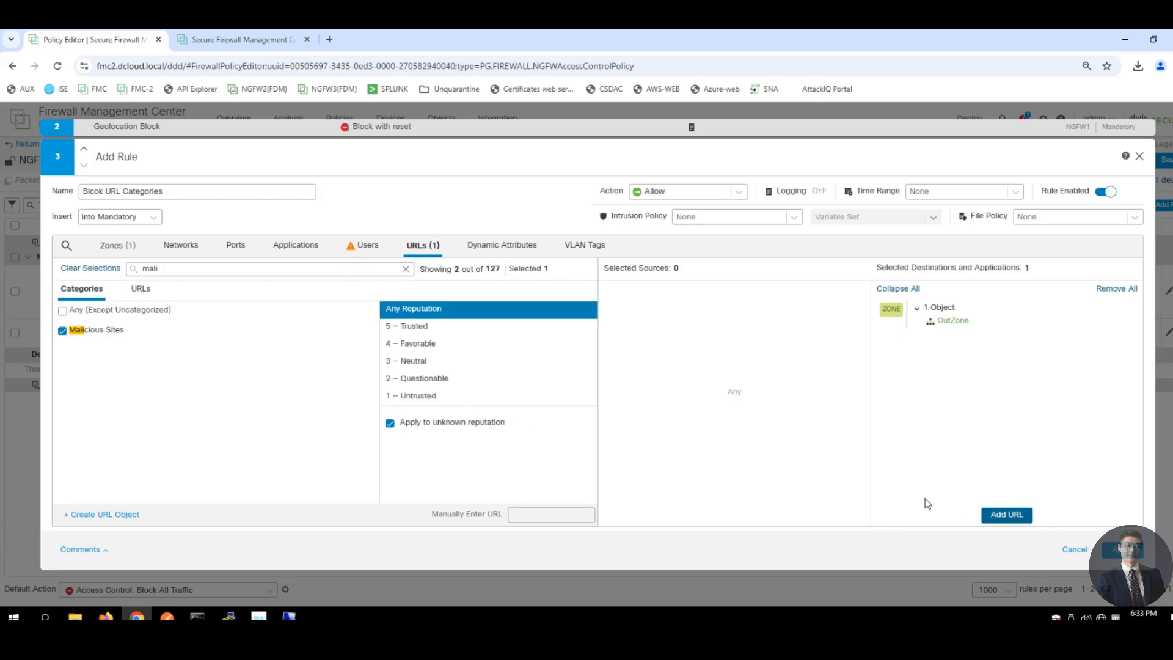
Find the Malware Sites URL category and add it with any reputation to the rule's destinations.
double_click(102, 269)
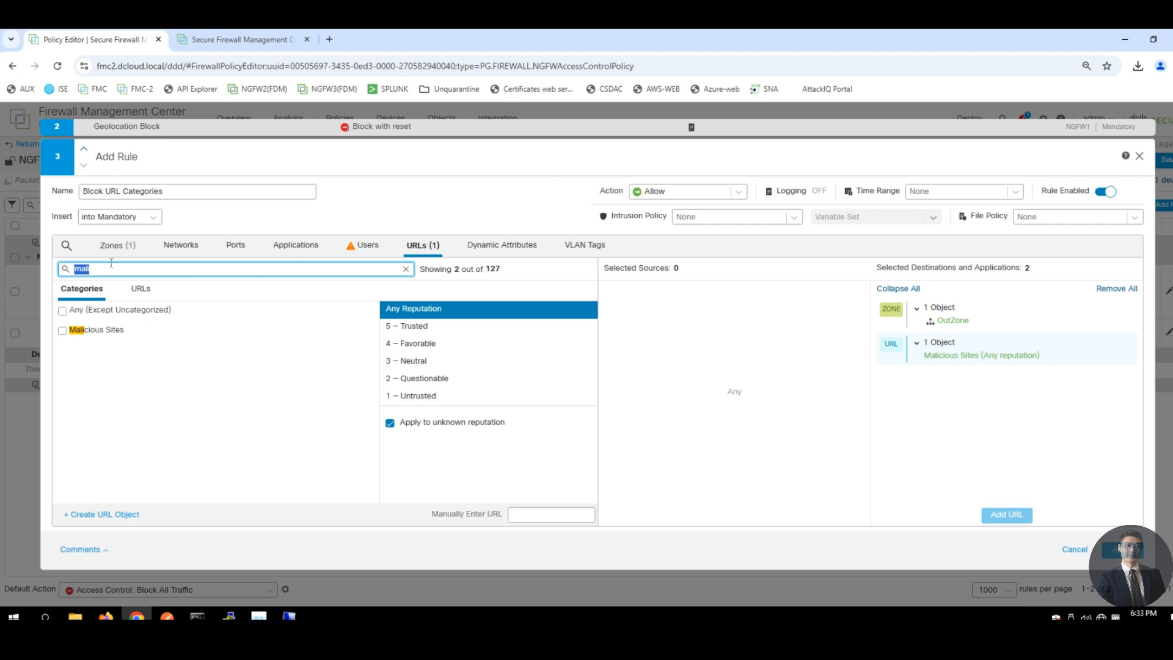
text(malware)
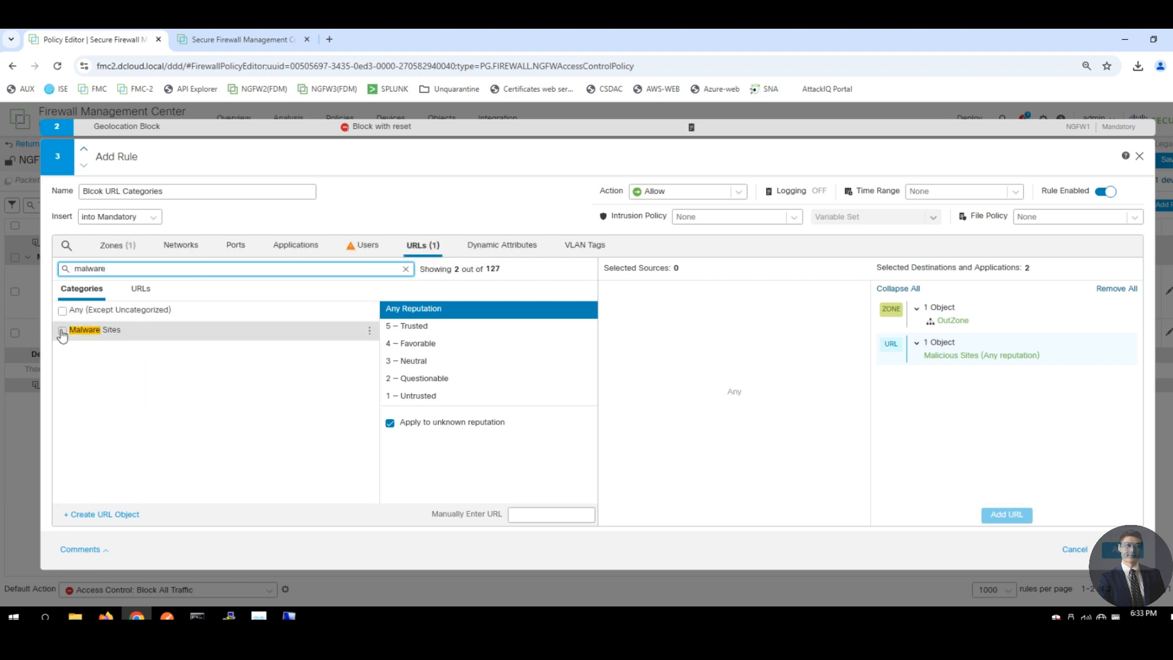
click(62, 330)
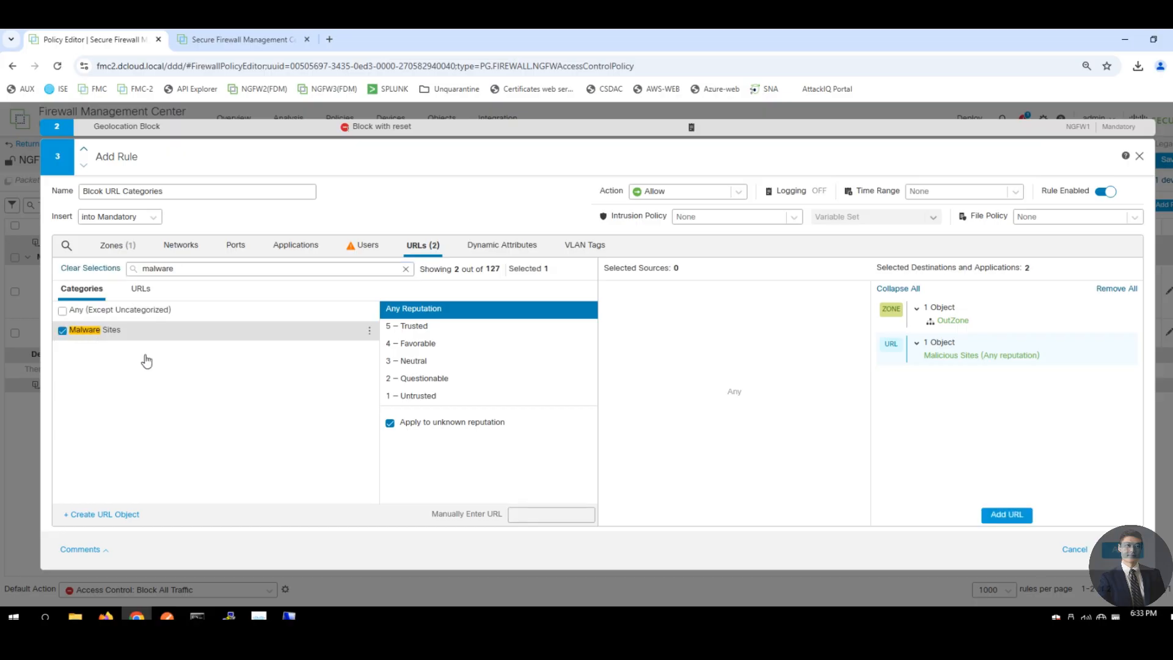
click(1007, 514)
double_click(128, 270)
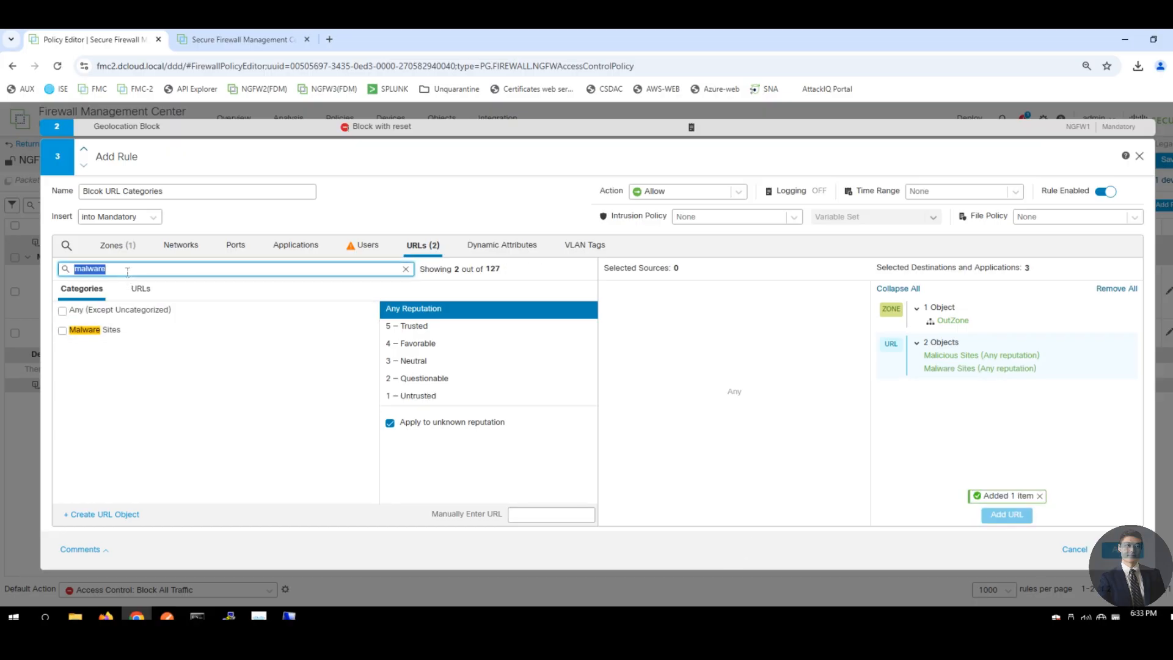
Find the Pornography URL category and add it with any reputation to the rule's destinations.
text(p)
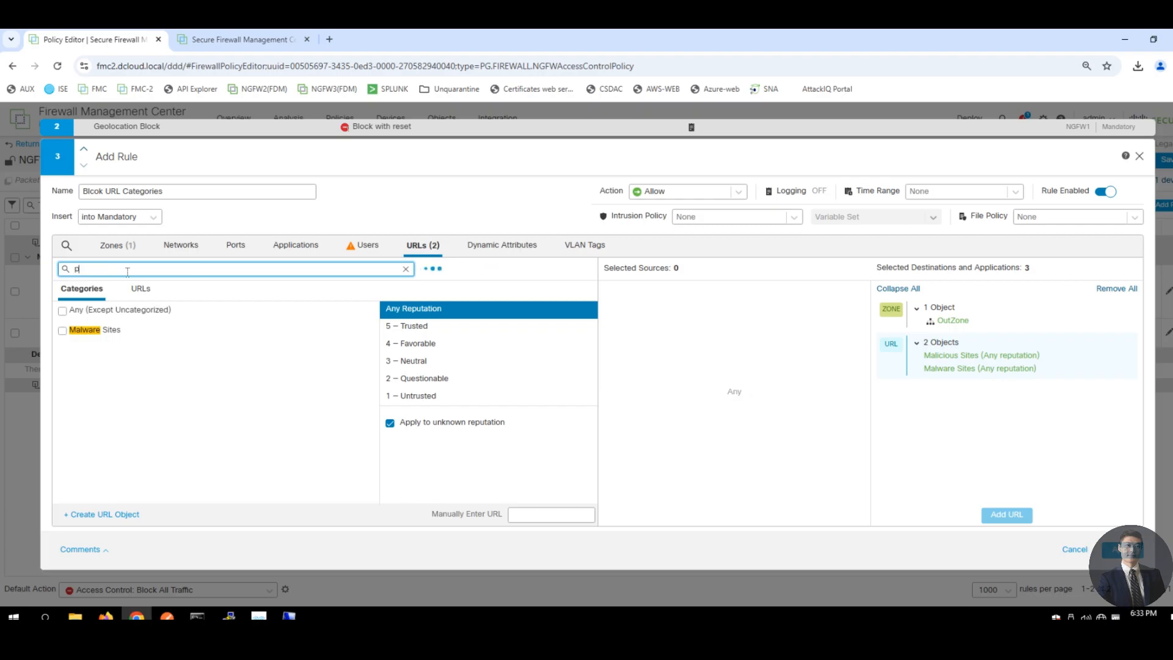
text(orno)
click(62, 332)
click(62, 331)
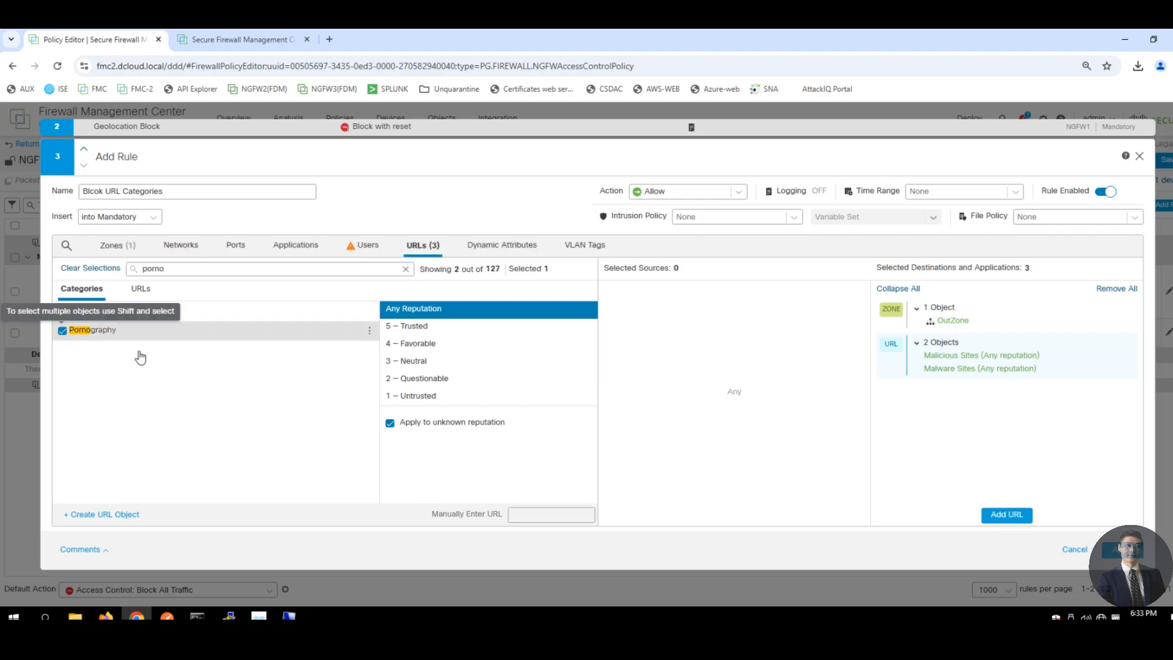
click(1007, 514)
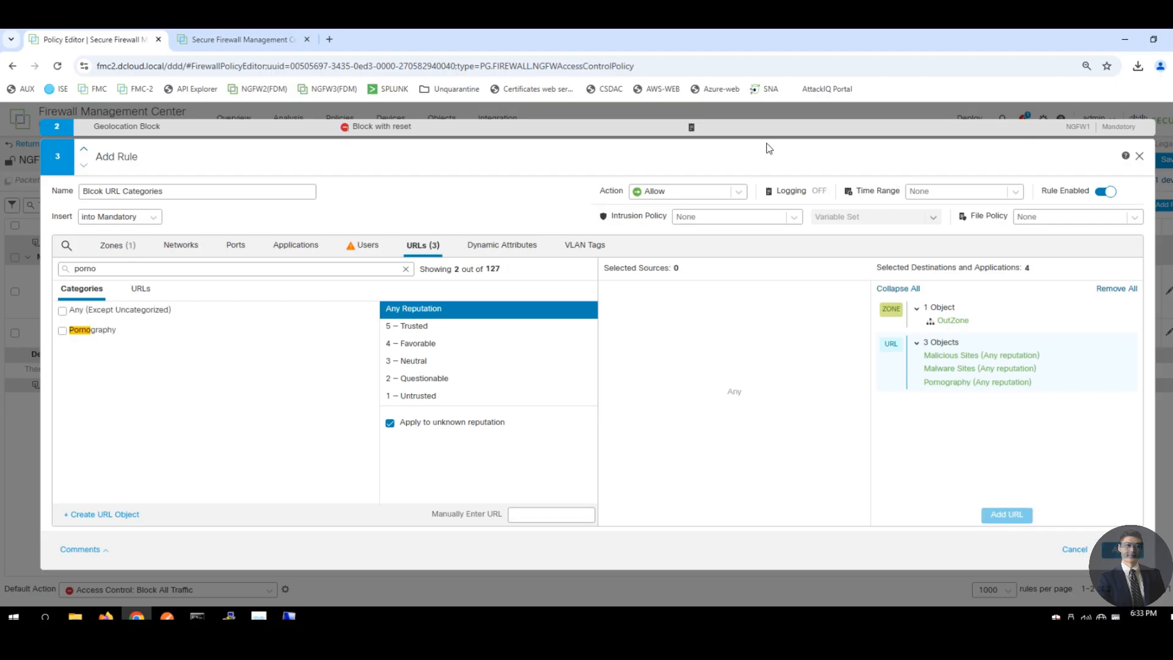
Log the URL rule at beginning of connection, send events to the syslog server too, and add the rule to the policy.
click(795, 201)
click(758, 260)
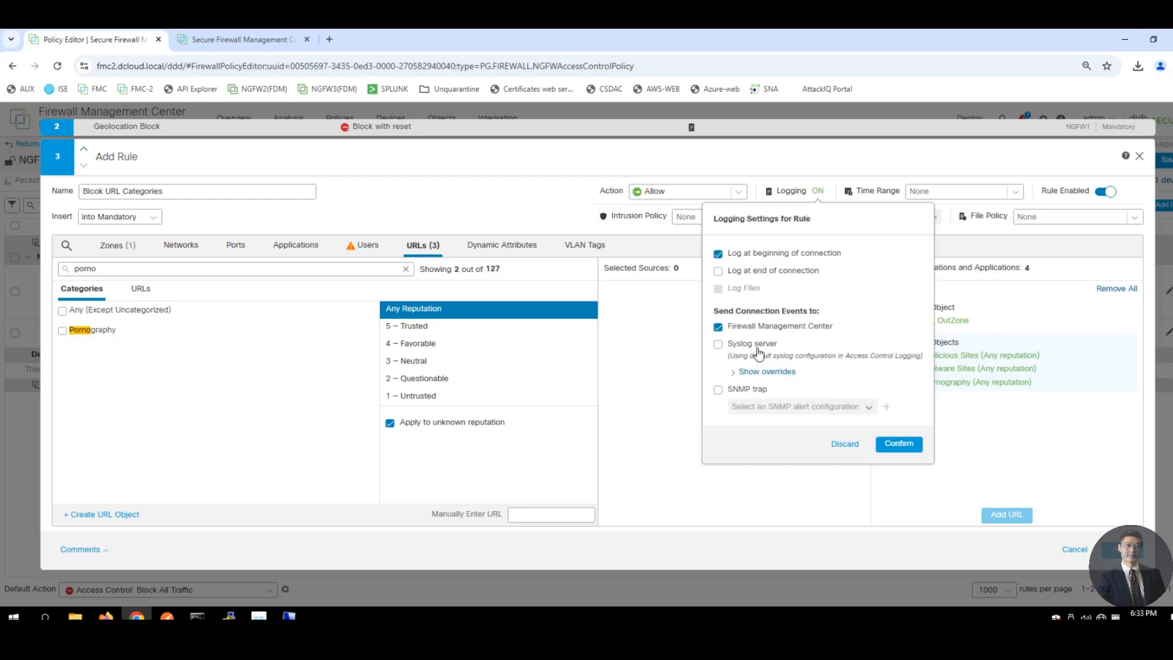
click(718, 343)
click(888, 443)
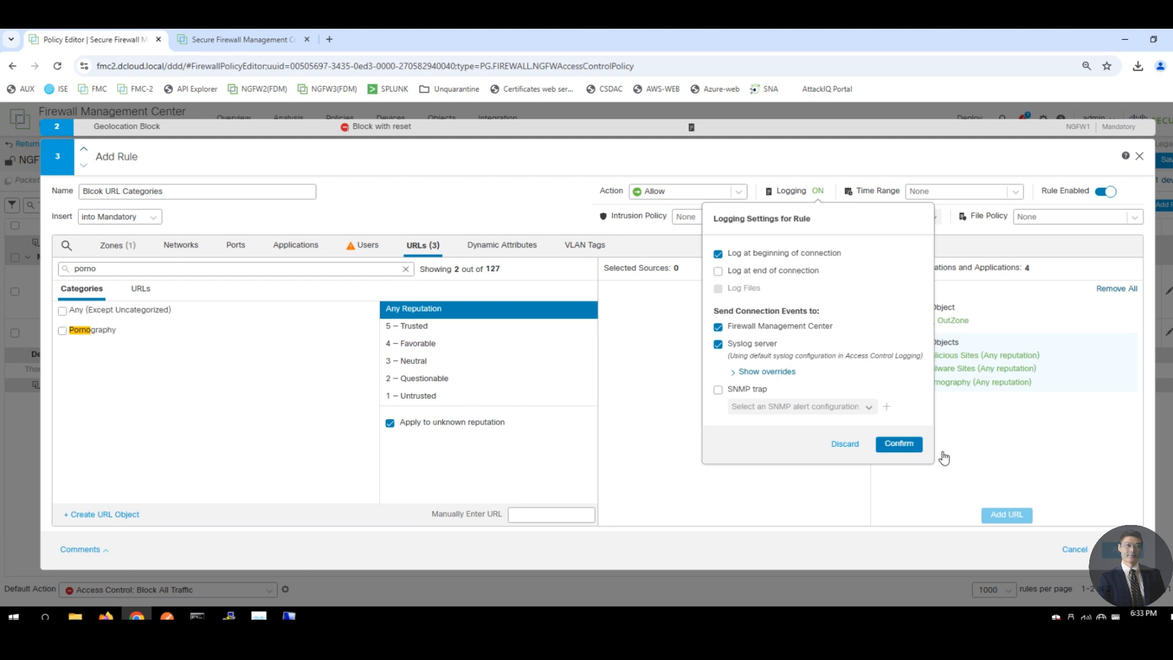
click(1133, 556)
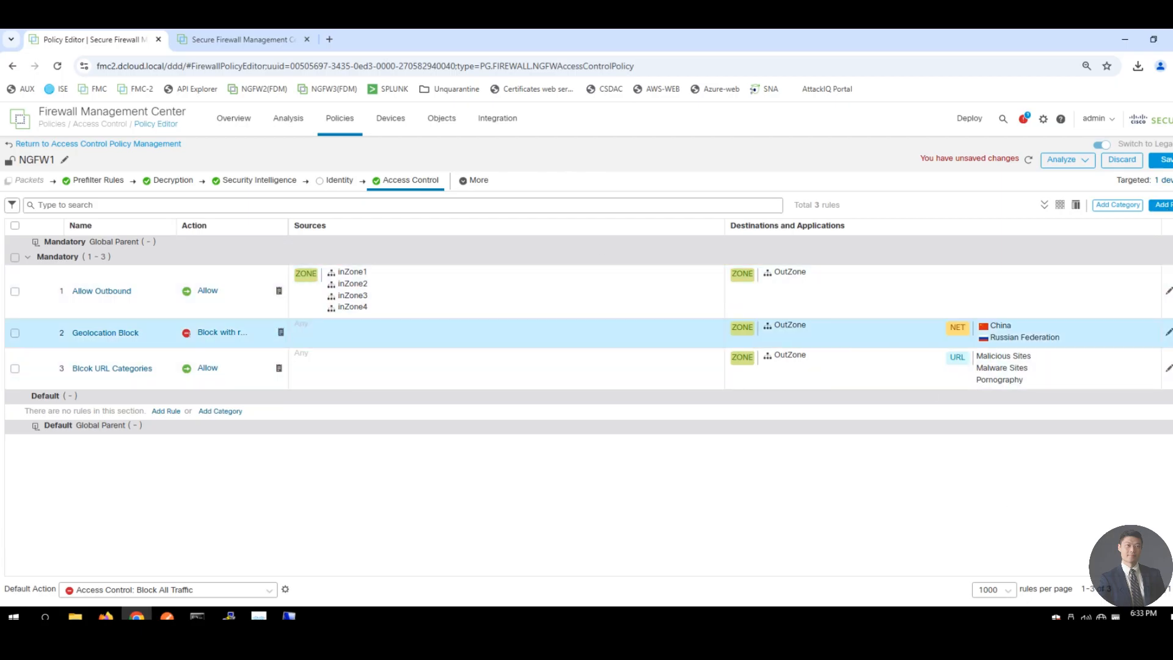
Check the planned rule list in the Notepad notes and return to the policy editor.
key(alt+Tab)
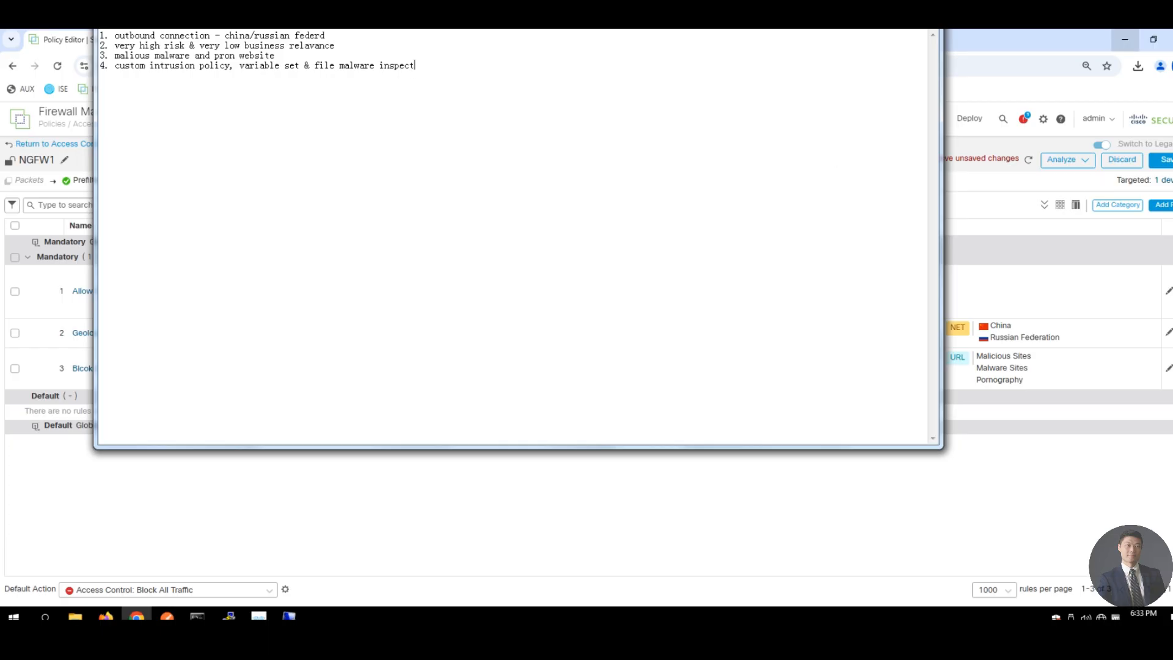
key(alt+F4)
click(678, 313)
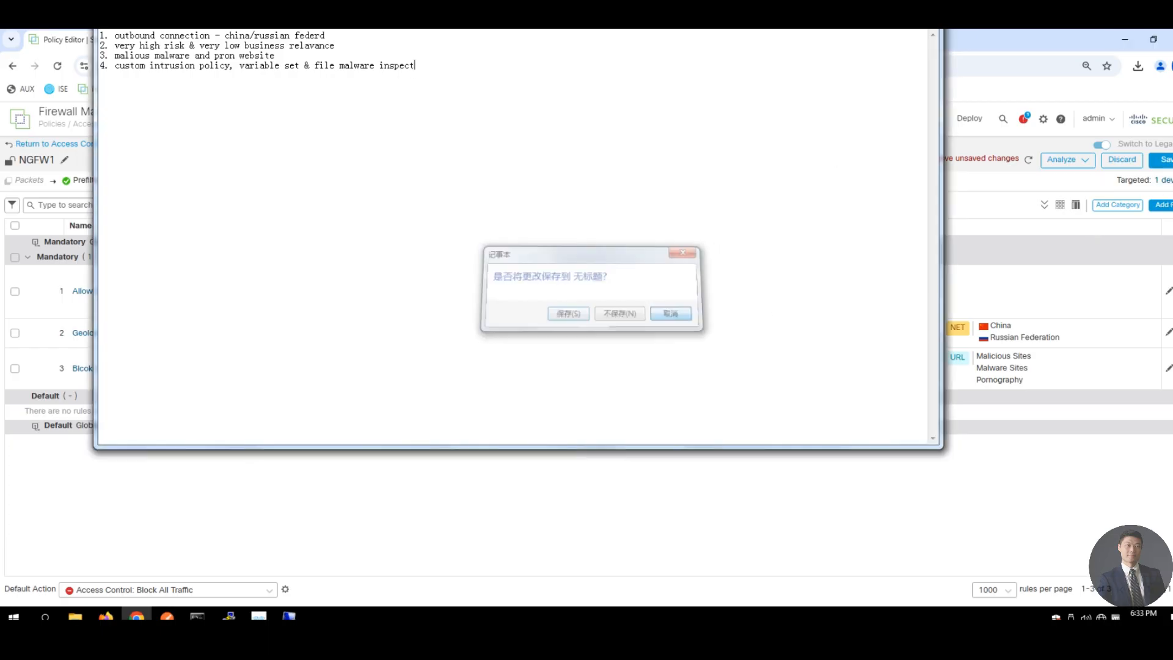
click(941, 481)
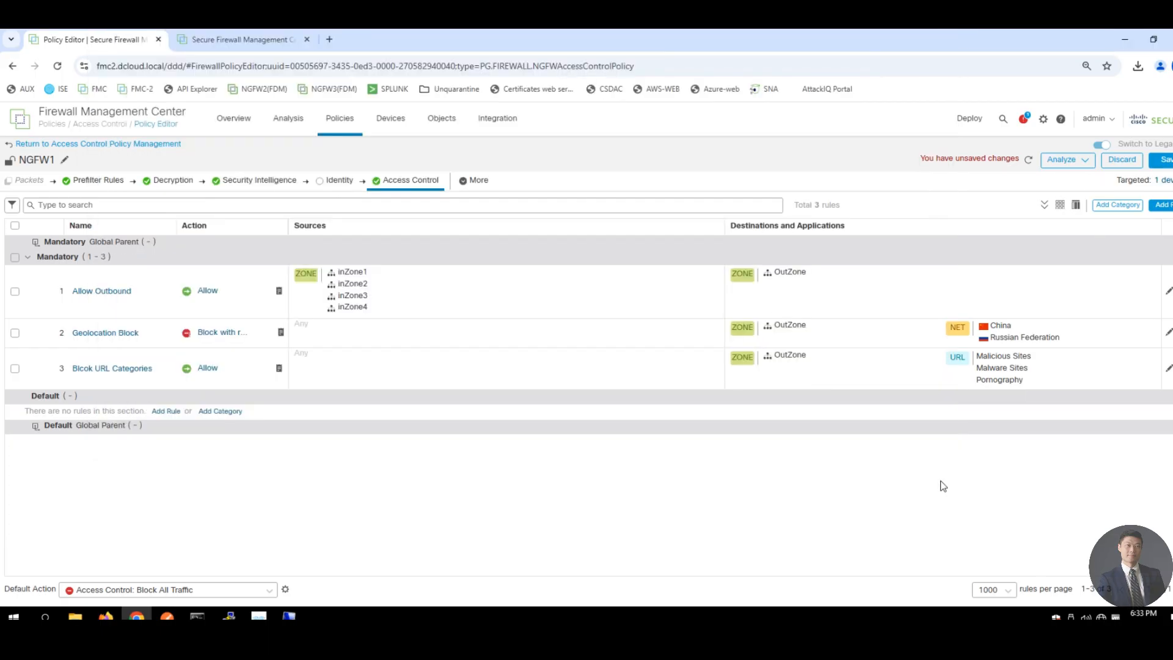
Start a new Mandatory rule named "Blocked Application" with OutZone as its destination zone.
click(1162, 205)
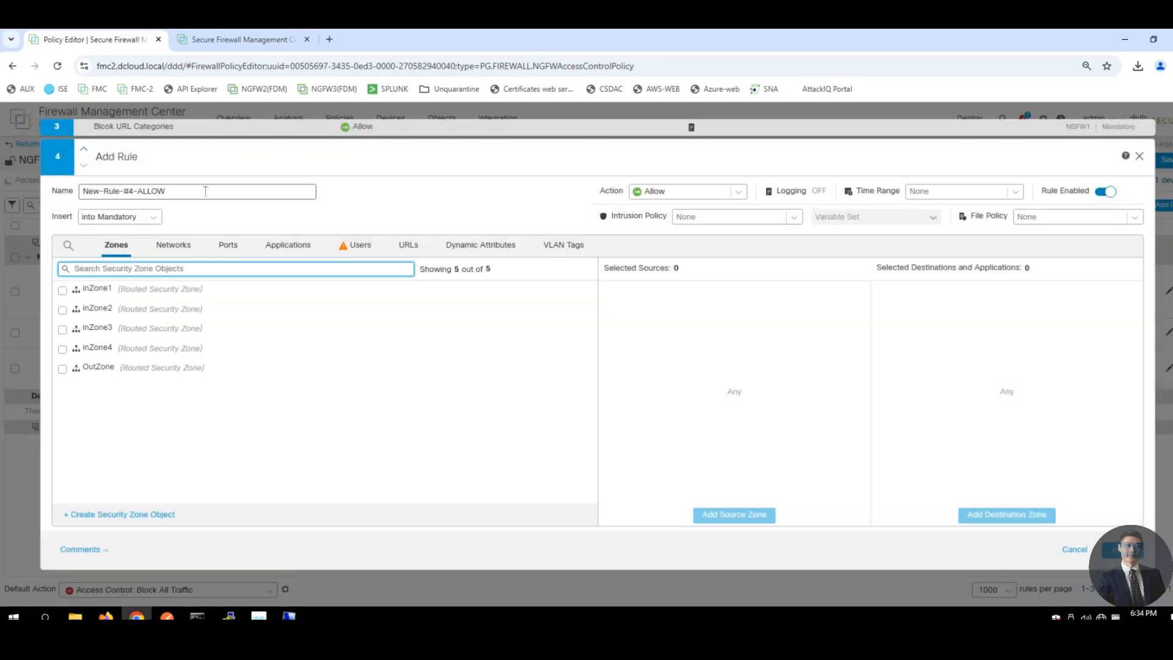
double_click(206, 192)
key(ctrl+a)
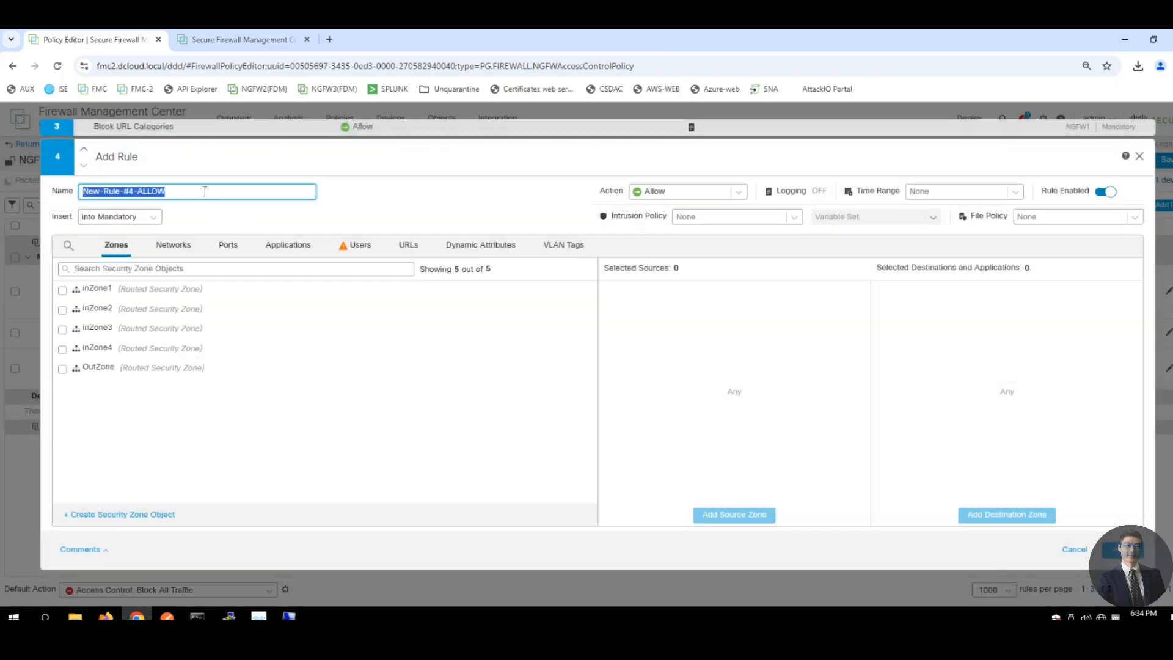
text(Blo)
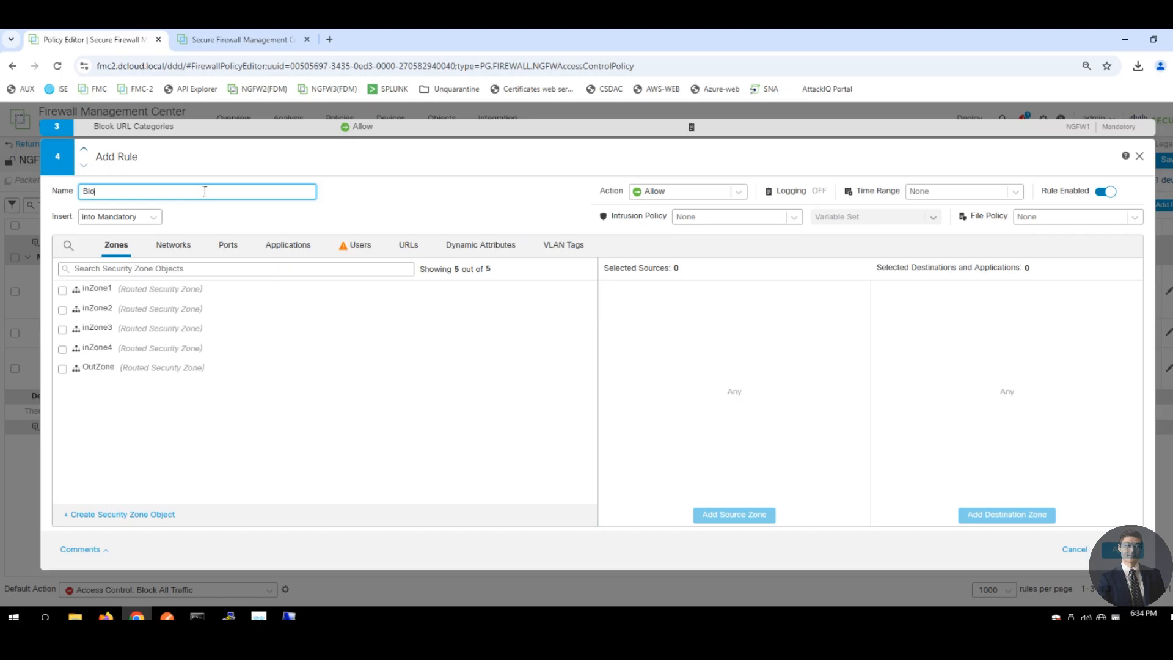
text(cked Application)
click(62, 368)
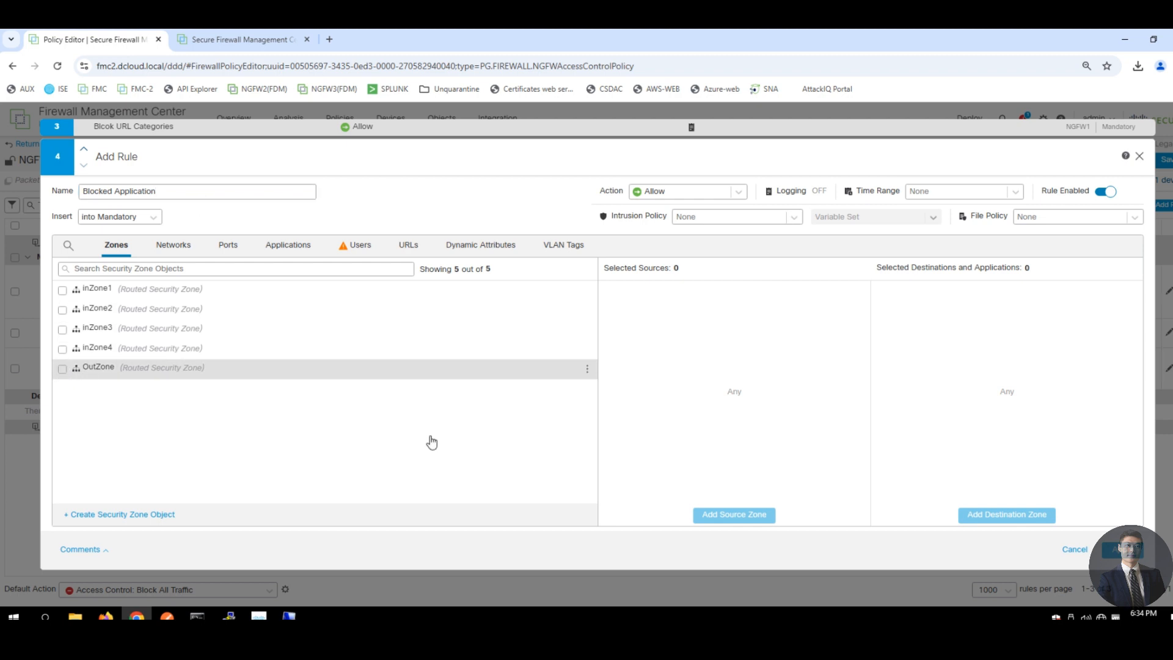
click(1035, 515)
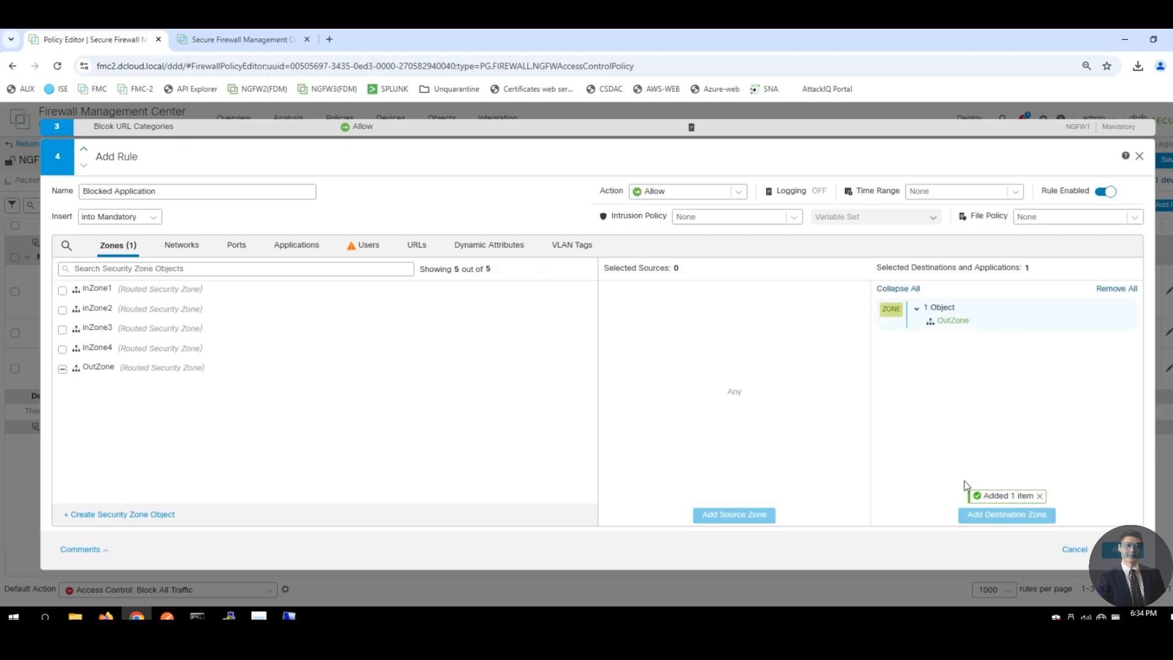
Enable logging at beginning of connection for the Blocked Application rule, sending events to Firewall Management Center.
click(793, 192)
click(738, 253)
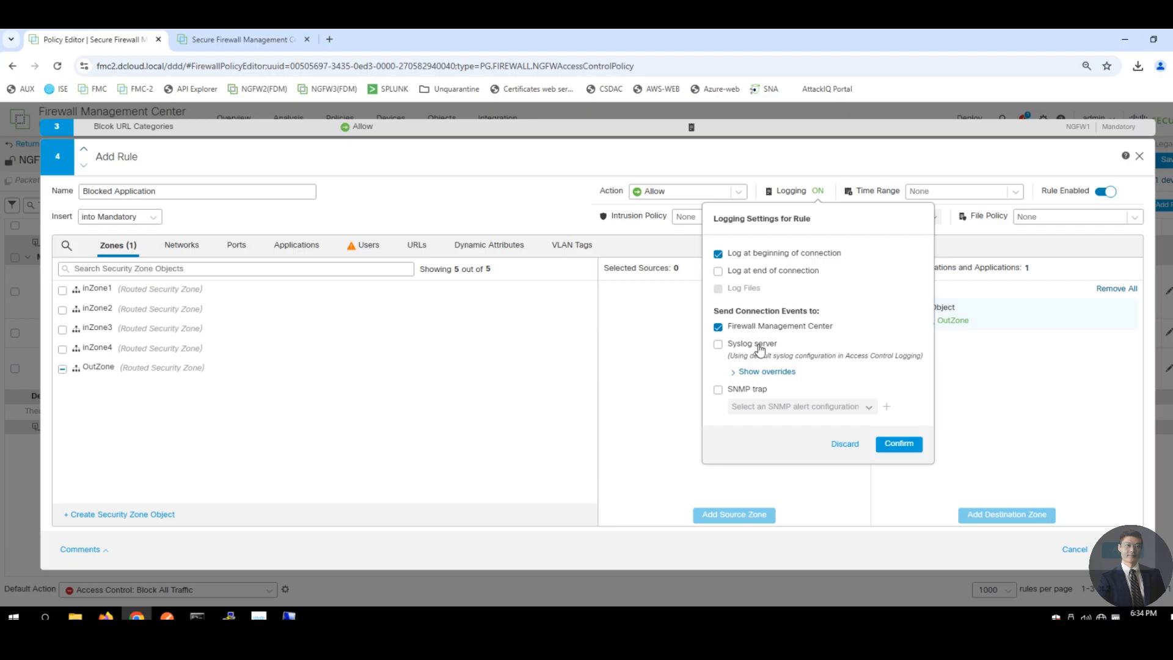
click(897, 444)
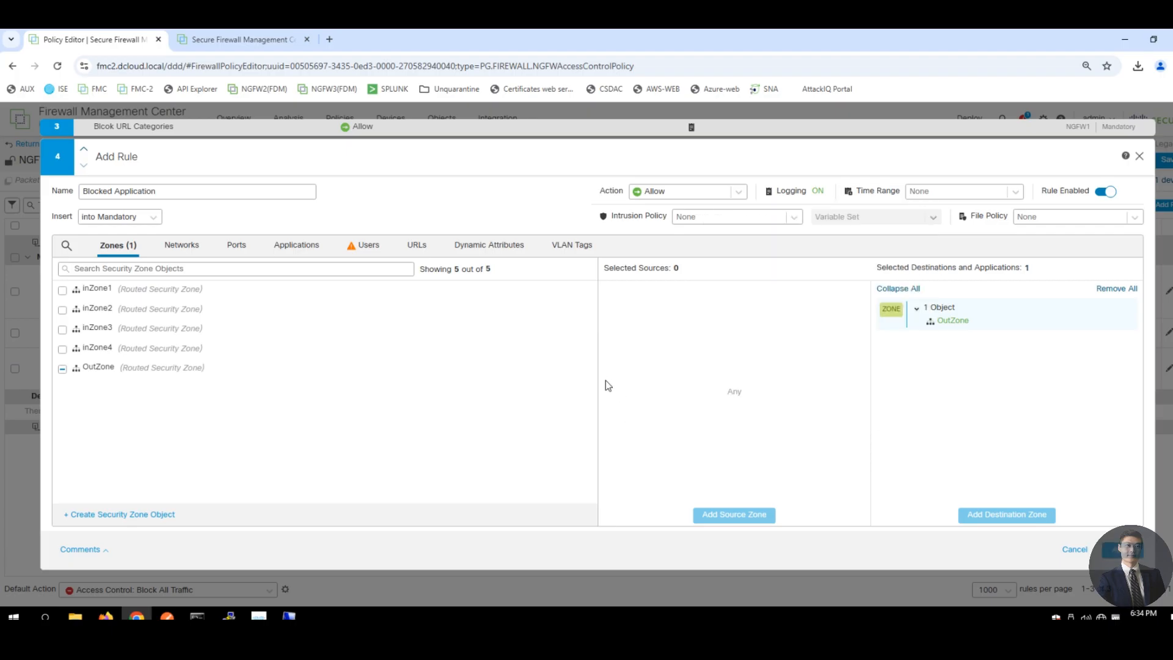
Add an application filter for Very High risk and Very Low business relevance, and add the Blocked Application rule to the policy.
click(306, 245)
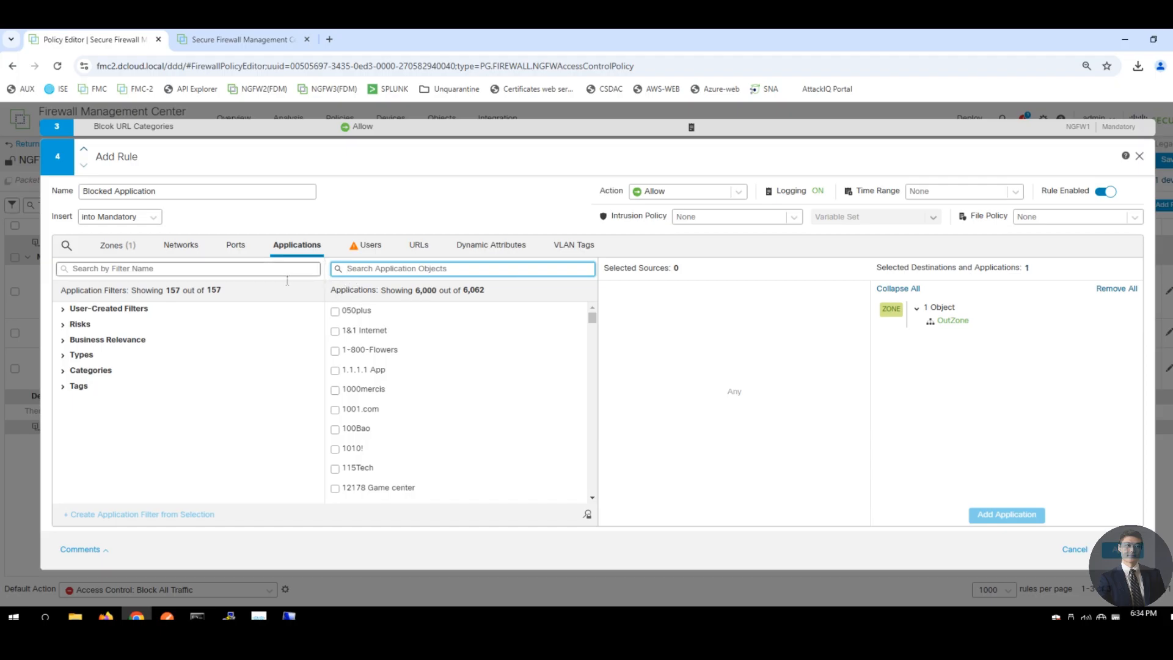
click(63, 325)
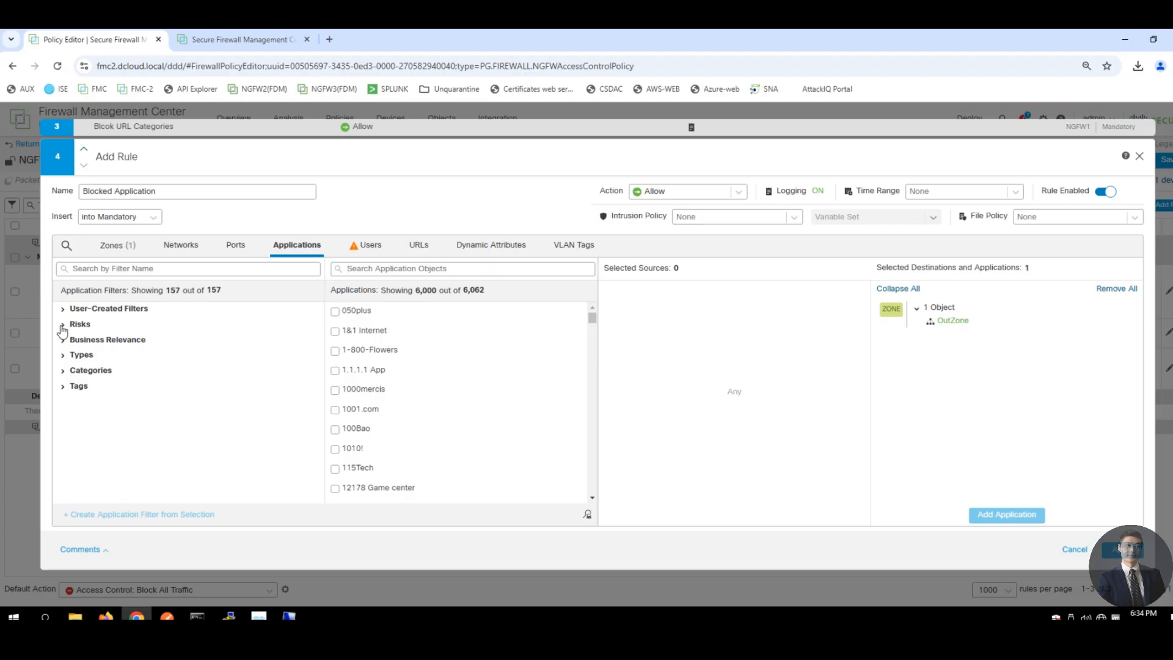
click(63, 397)
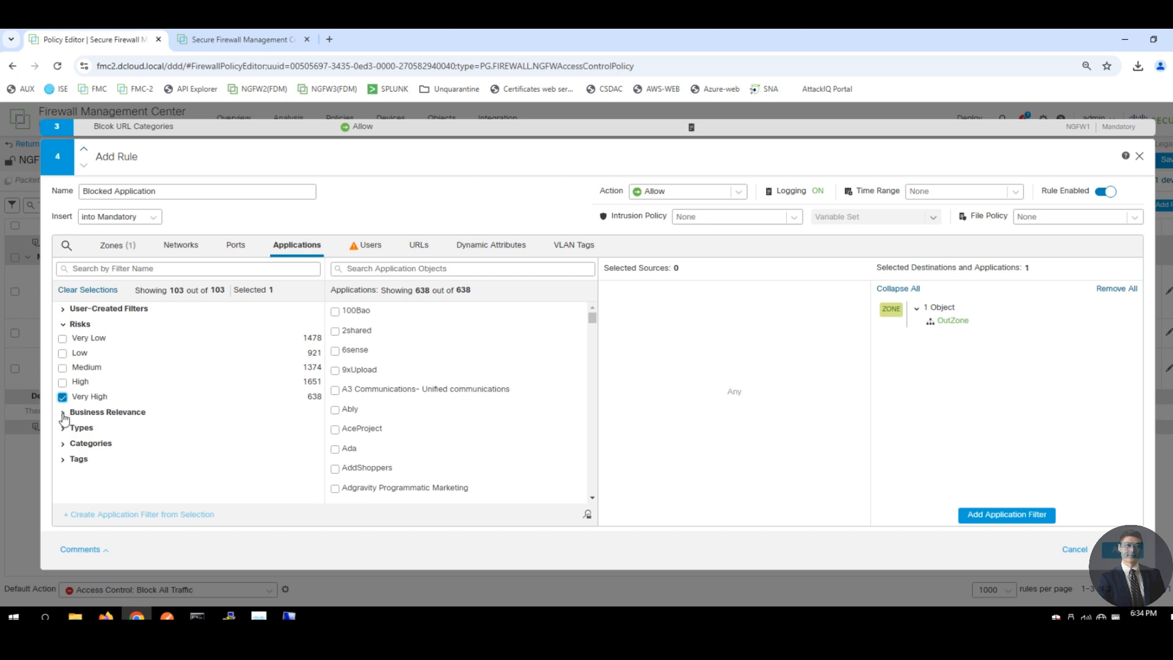
click(88, 412)
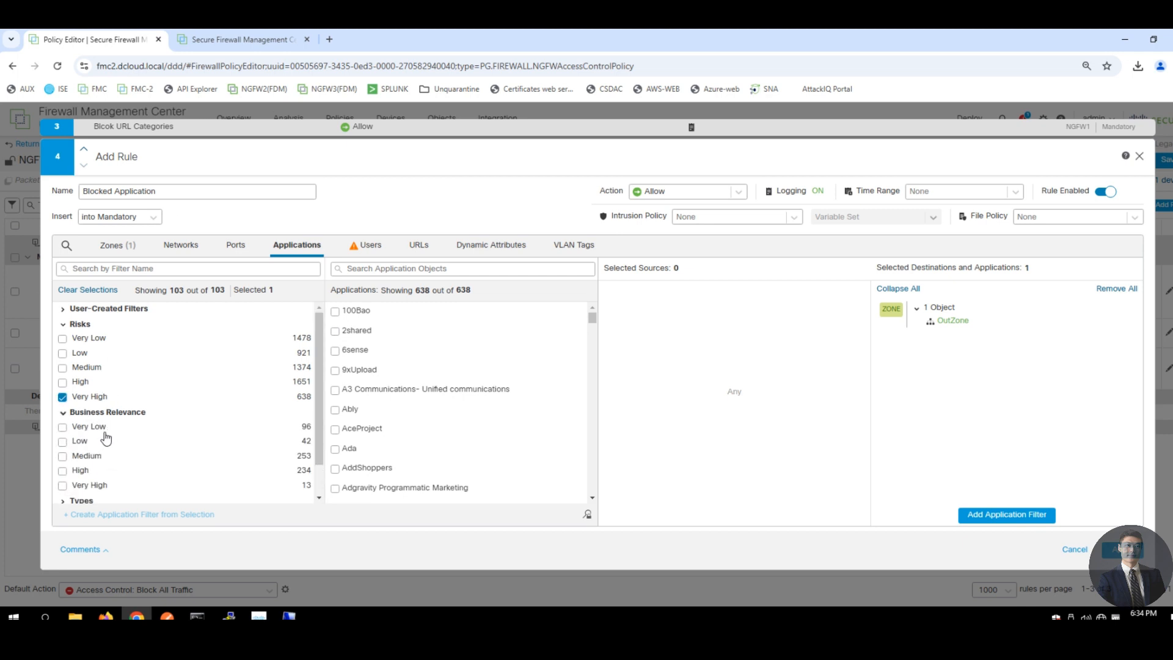
click(64, 428)
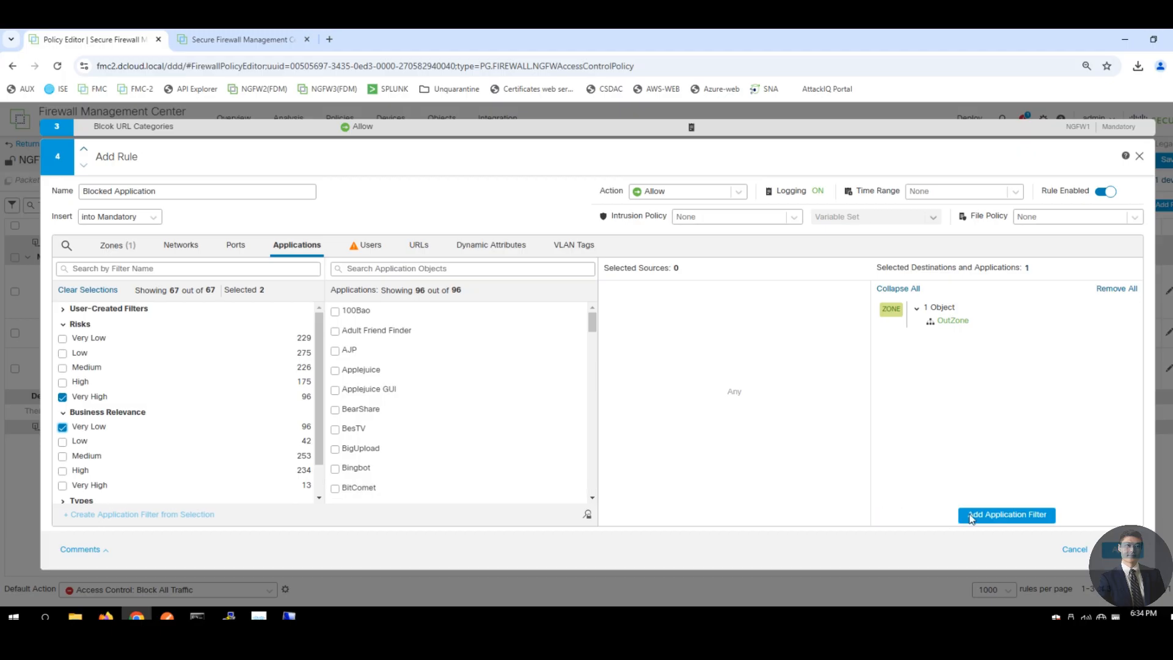
click(990, 516)
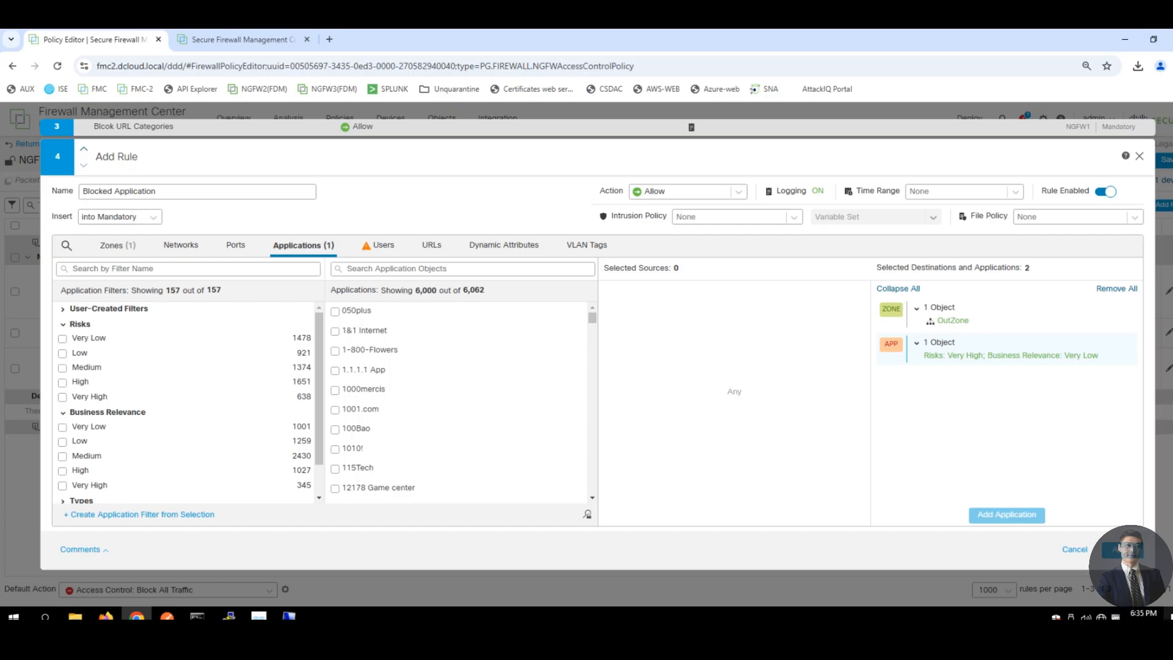
click(1123, 550)
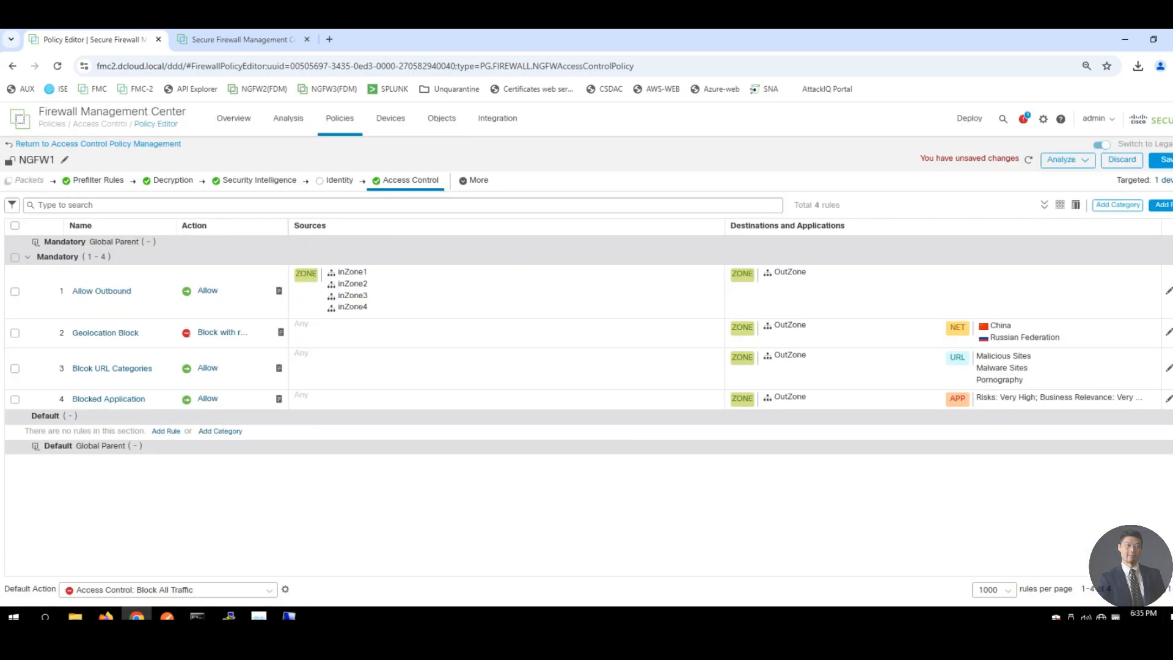
Per the notes, set the Allow Outbound rule's intrusion policy to Balanced Intrusion, variable set to Lab-Snort-Variables and file policy to Block Malware.
key(alt+Tab)
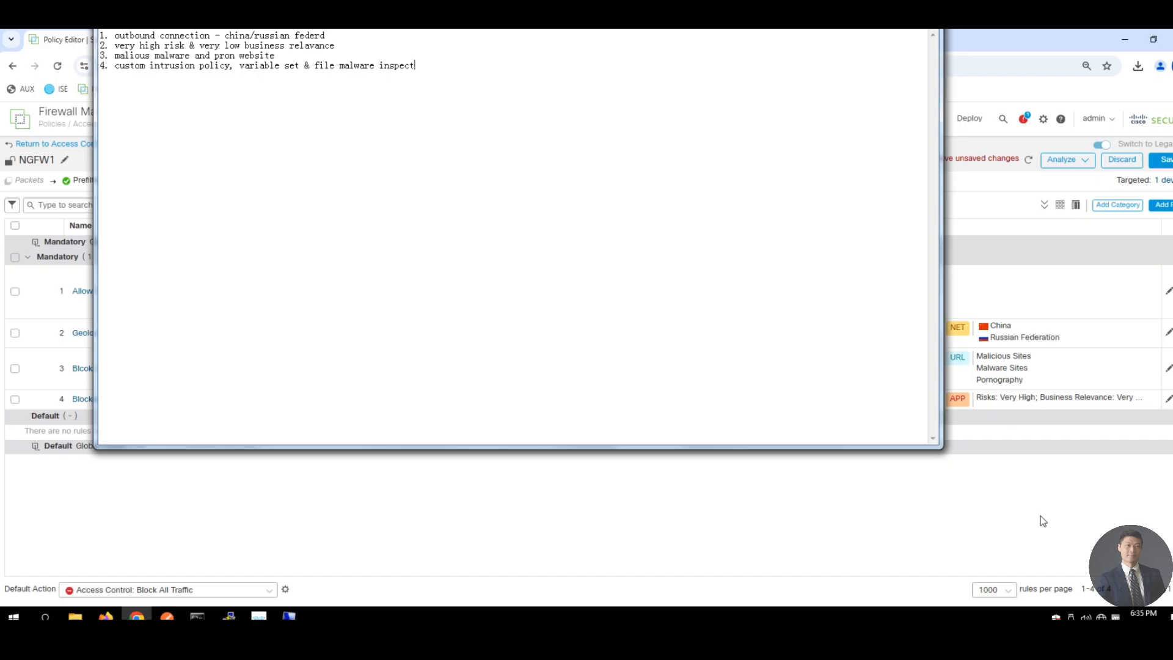
key(alt+Tab)
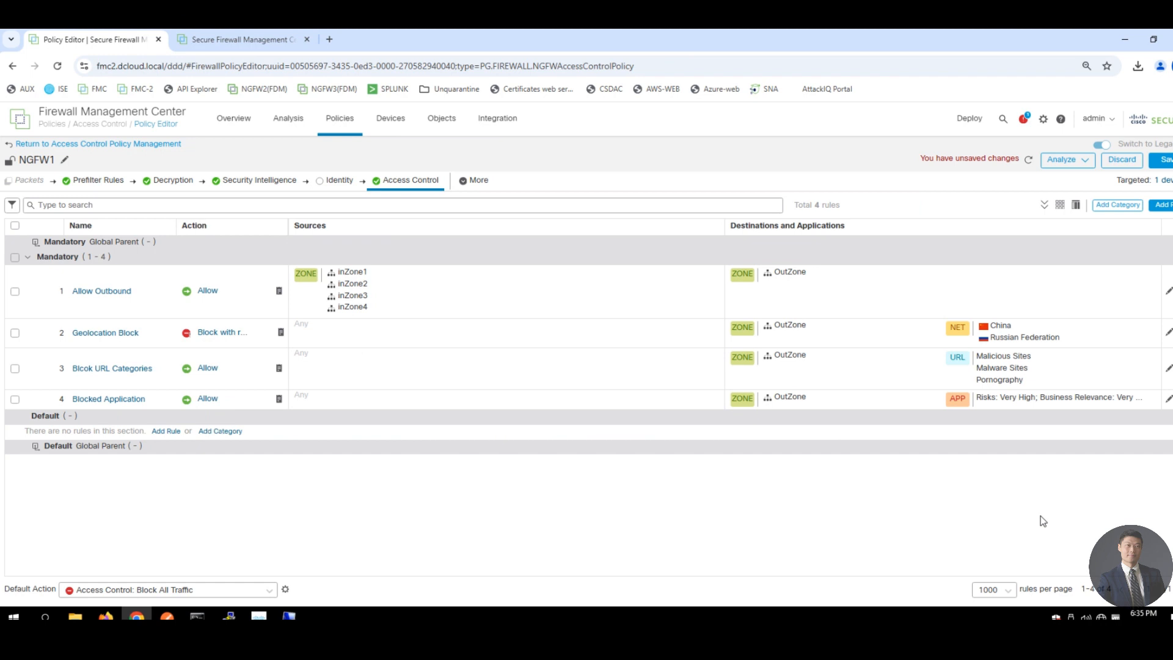
click(1168, 292)
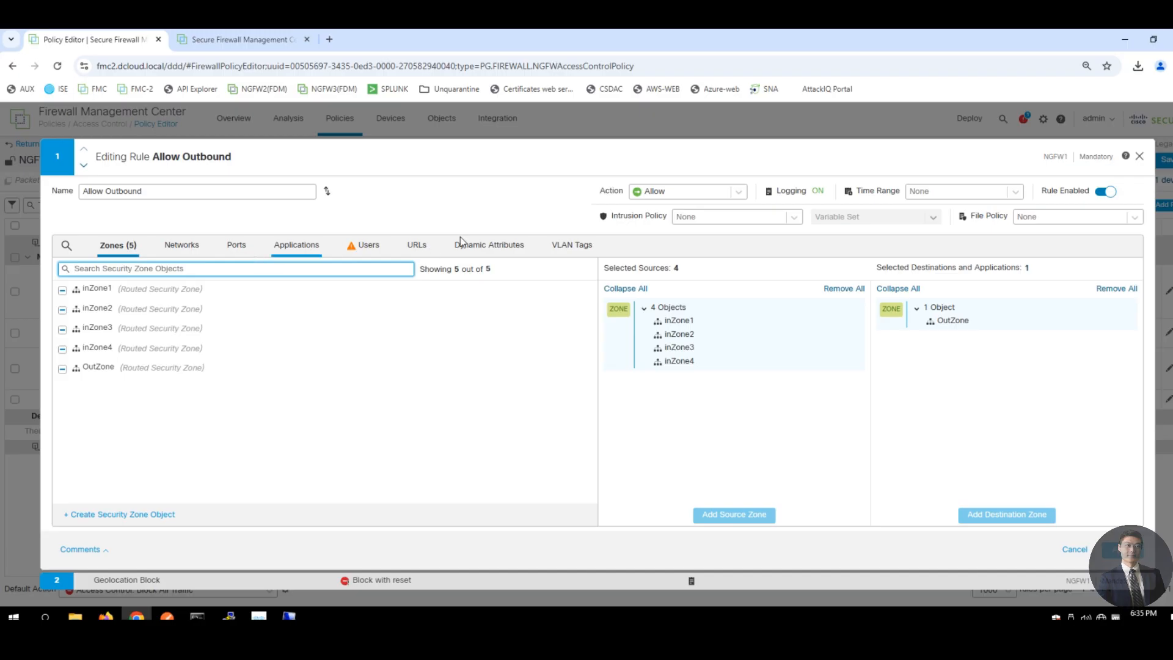
click(794, 217)
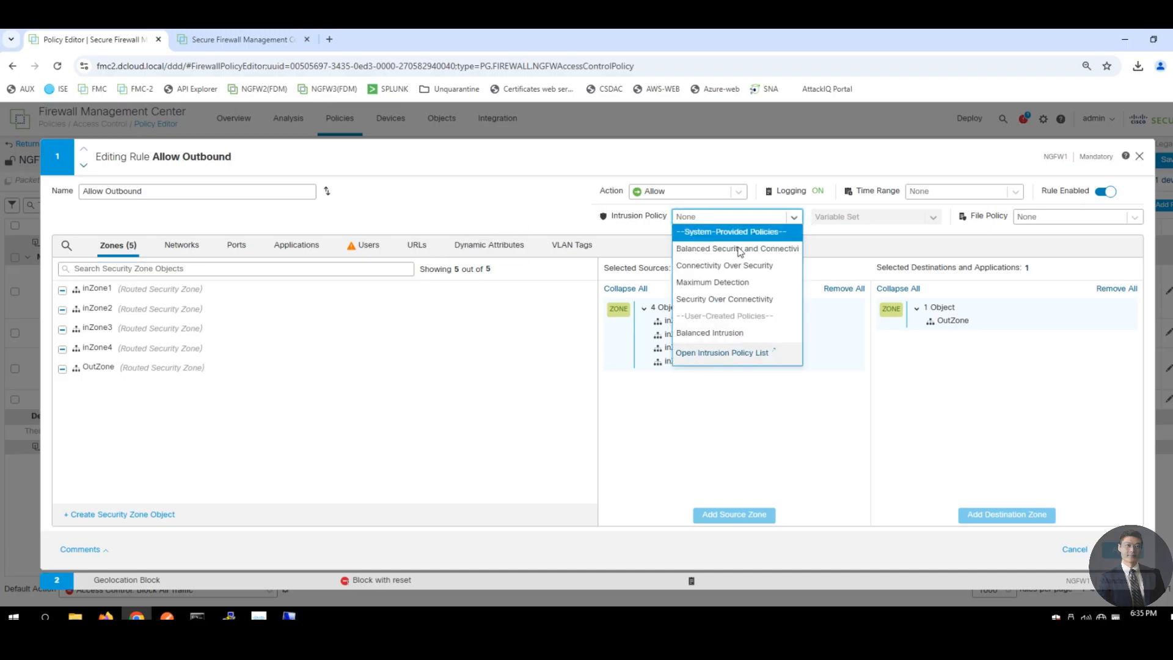
click(722, 334)
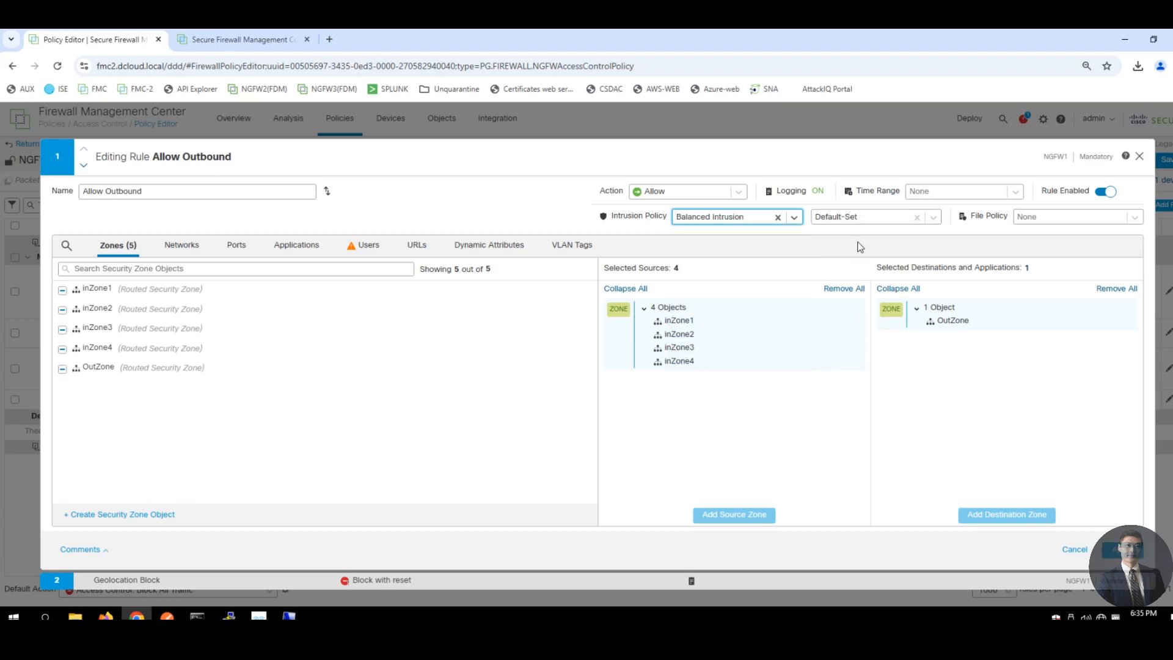
click(901, 218)
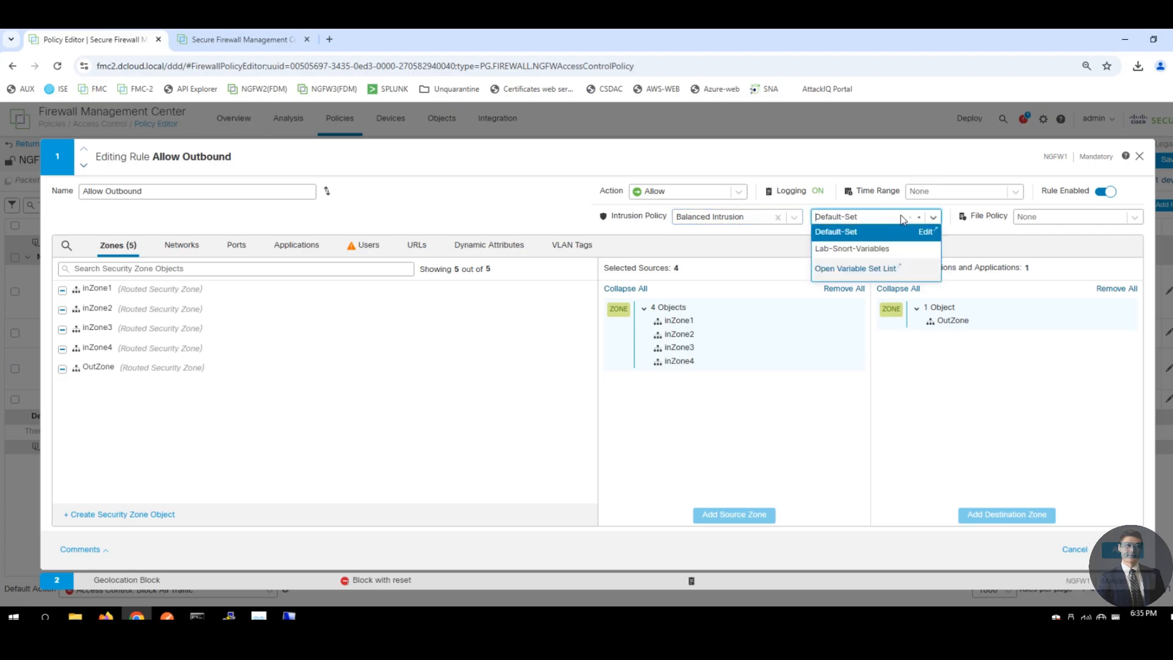
click(886, 250)
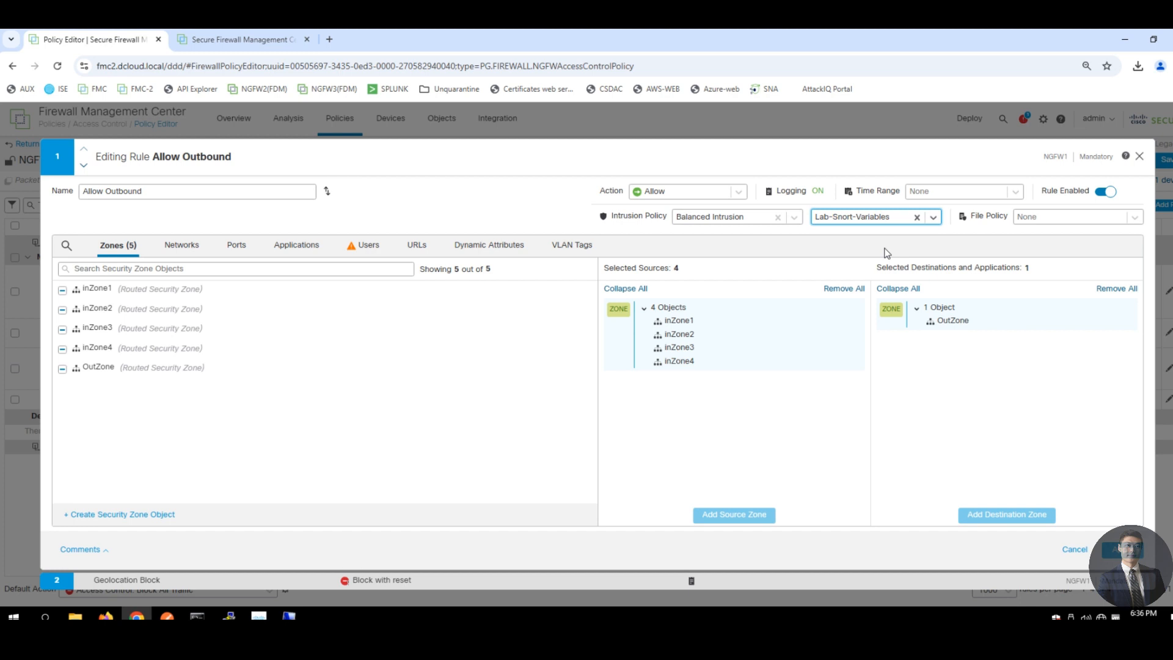
click(1061, 217)
click(1059, 232)
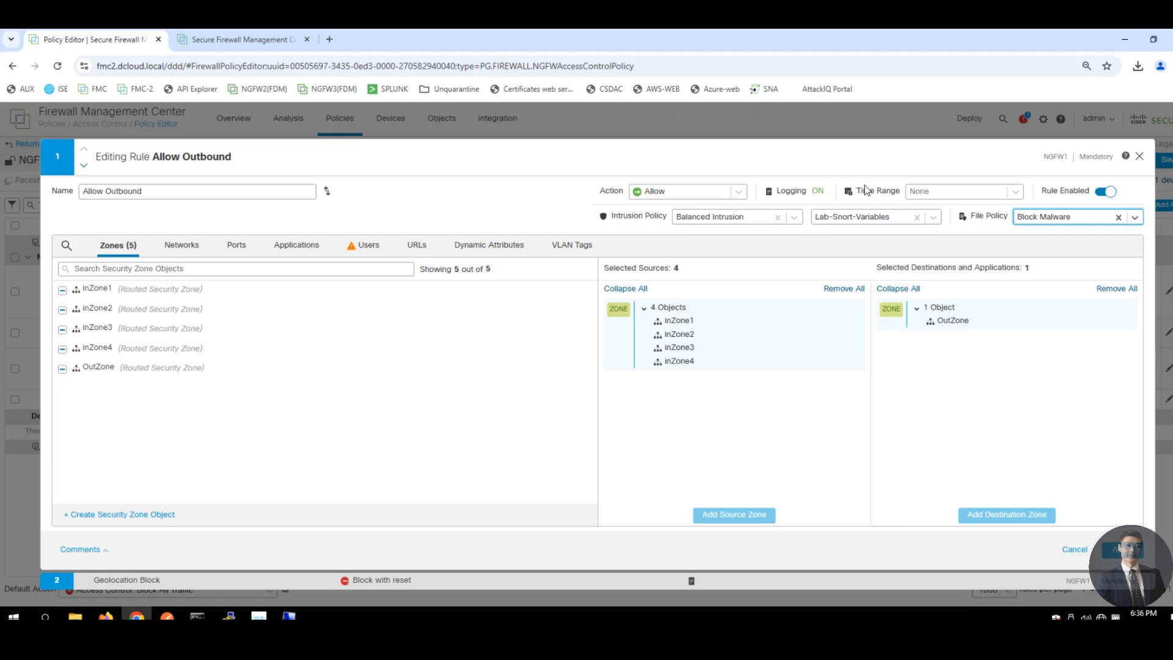
Review the Allow Outbound rule's logging settings and apply the edited rule.
click(818, 192)
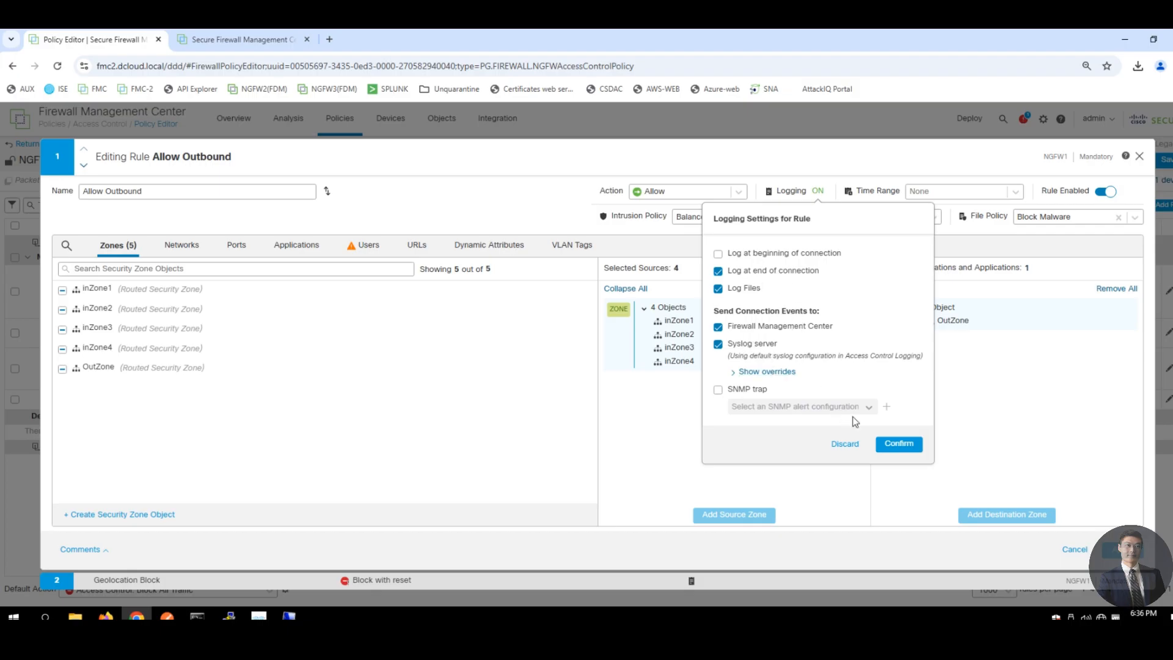
click(889, 444)
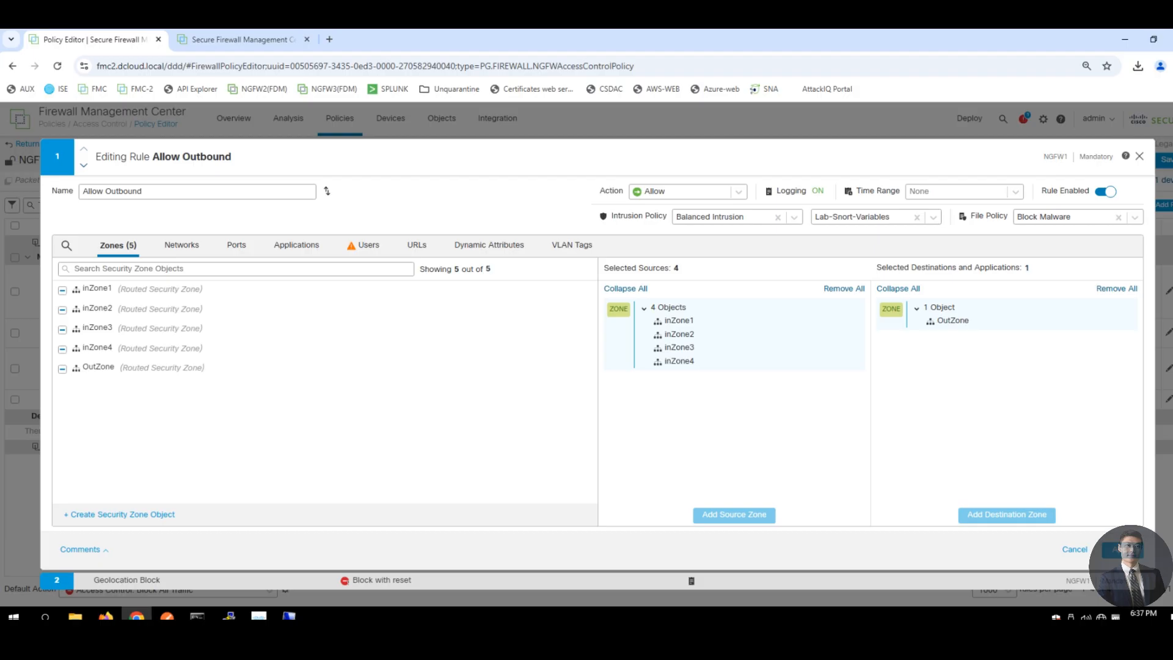
click(1123, 550)
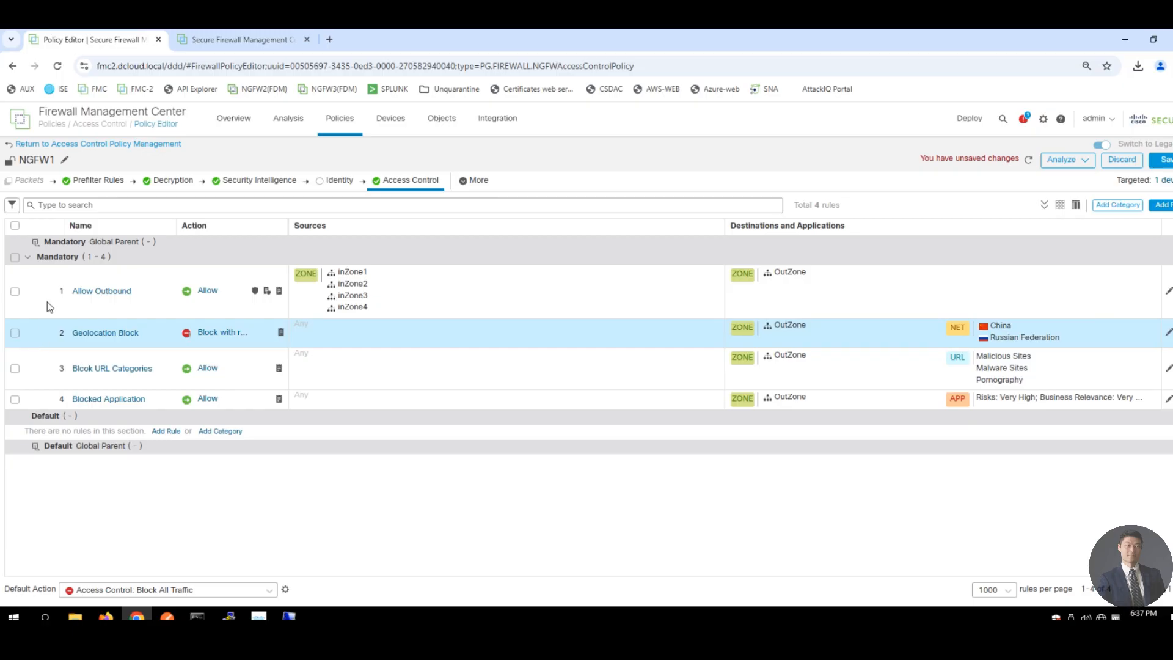
Move the Allow Outbound rule to the end of the Mandatory section, below Blocked Application, and save the policy.
mouse_move(50, 279)
mouse_down()
mouse_move(51, 267)
mouse_move(46, 284)
mouse_up()
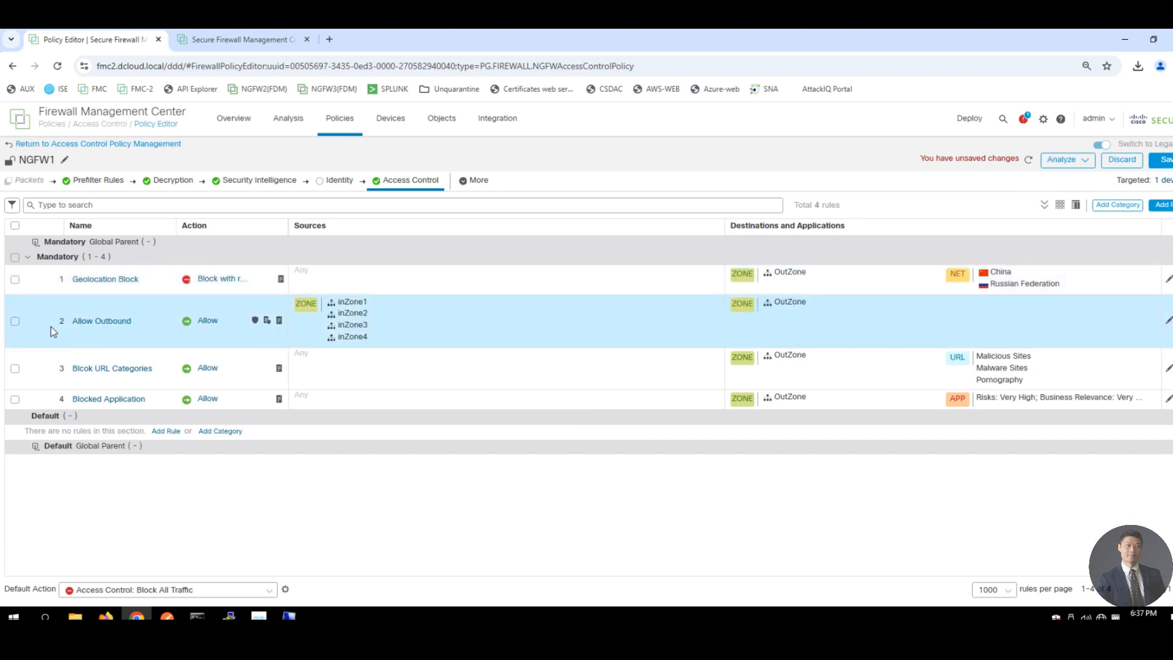
drag(46, 345, 52, 403)
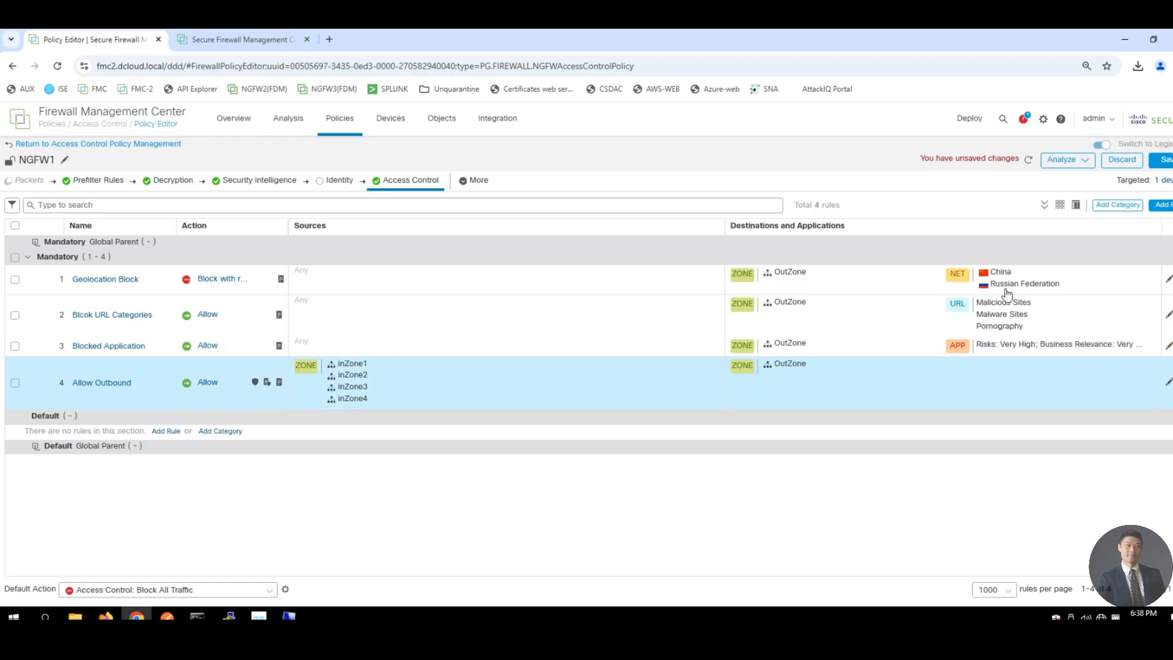
click(1165, 161)
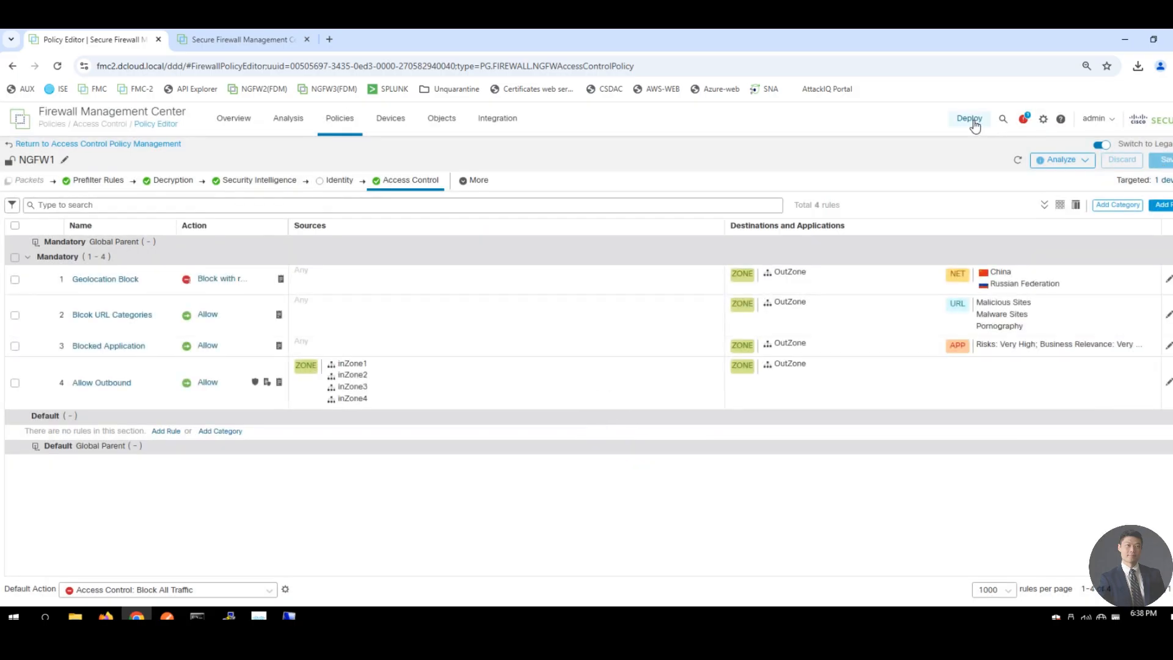
Deploy the pending policy changes to NGFW1.
click(971, 119)
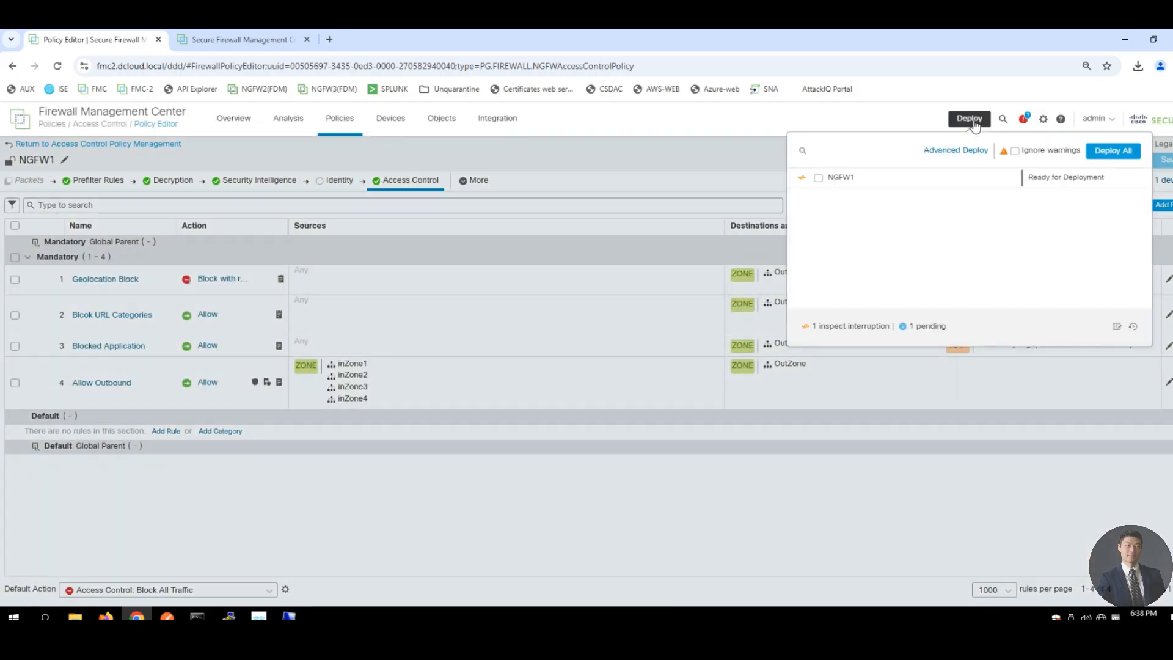
click(818, 178)
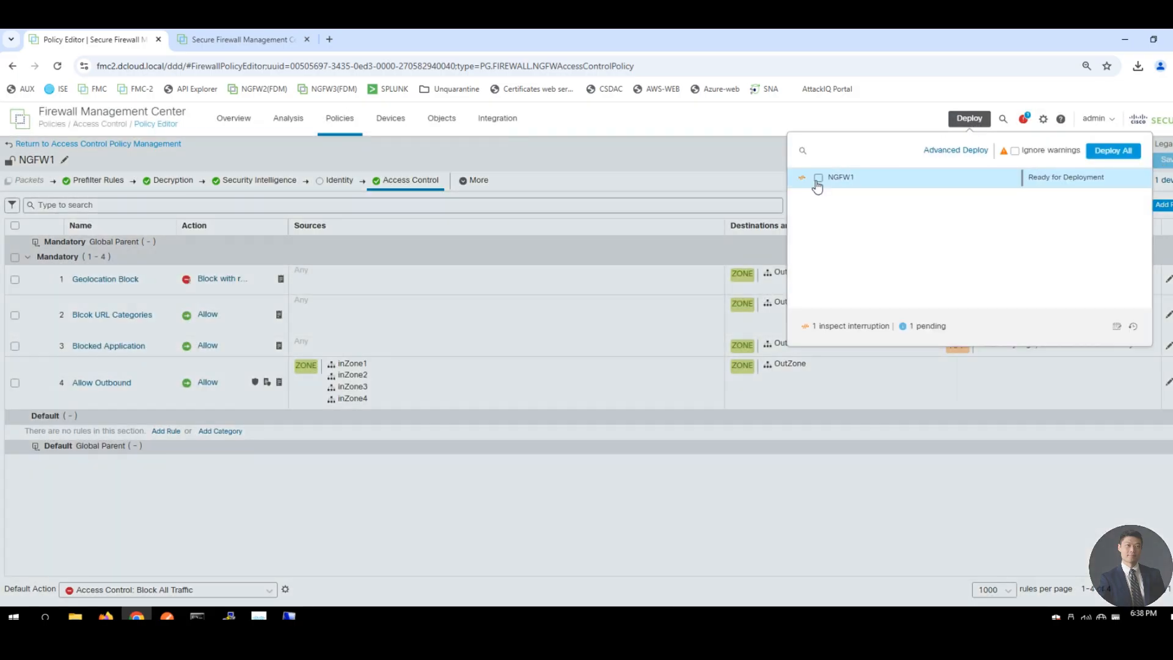
click(1111, 151)
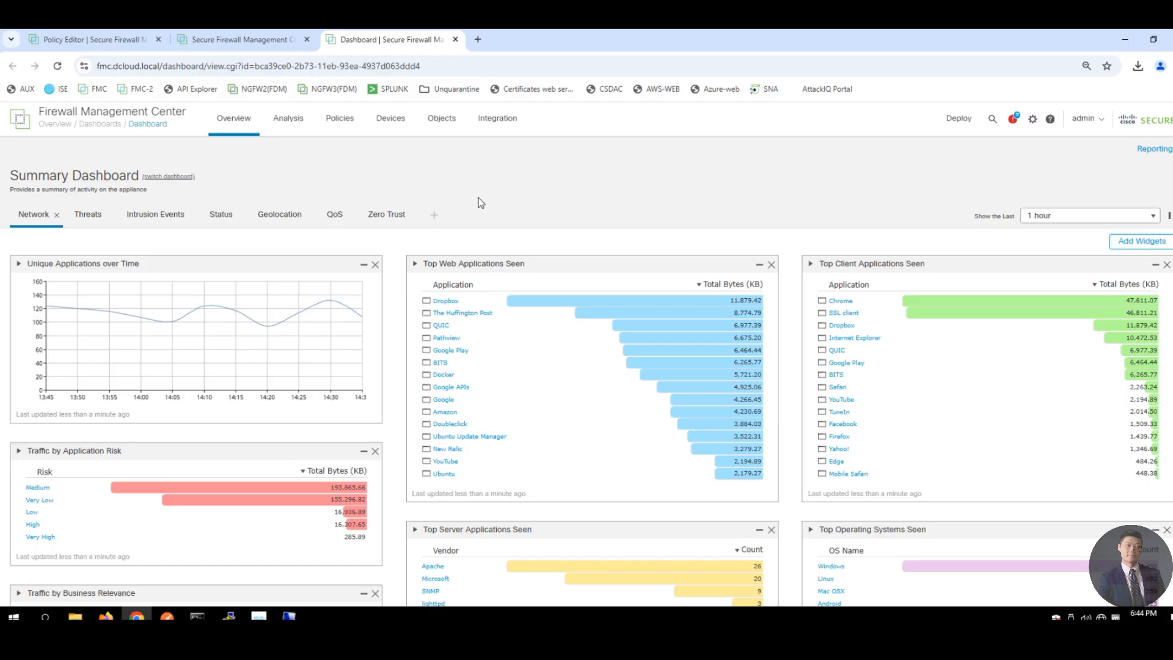
Turn on Sticky Keys in Windows.
key(shift)
key(shift)
key(shift)
key(shift)
key(shift)
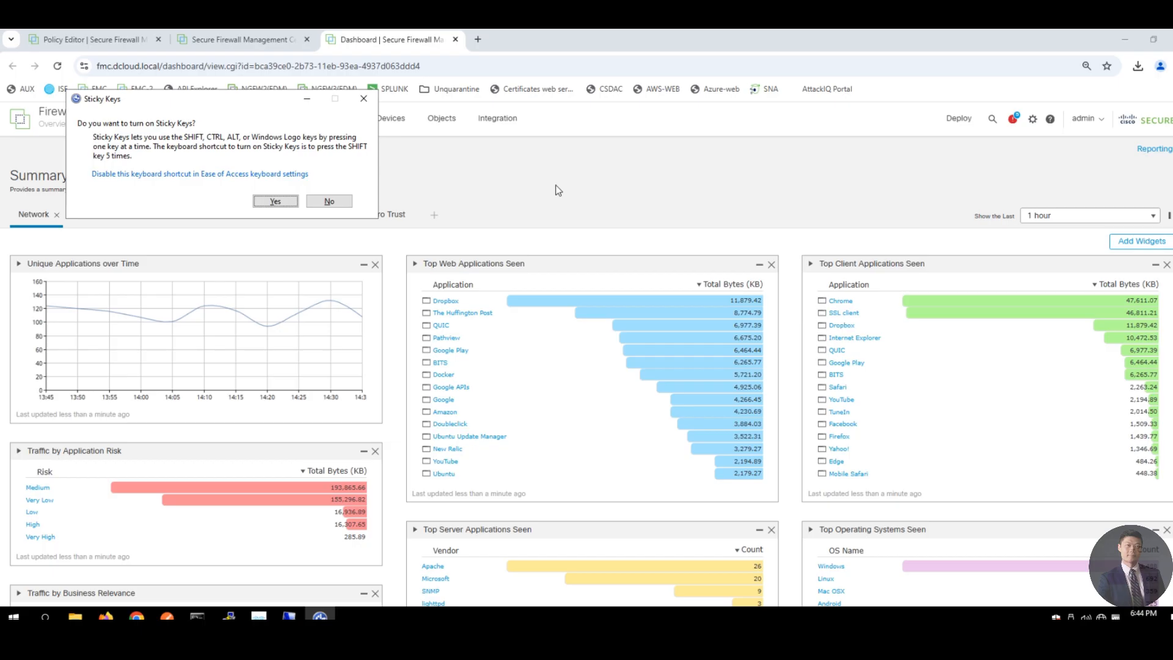
click(276, 202)
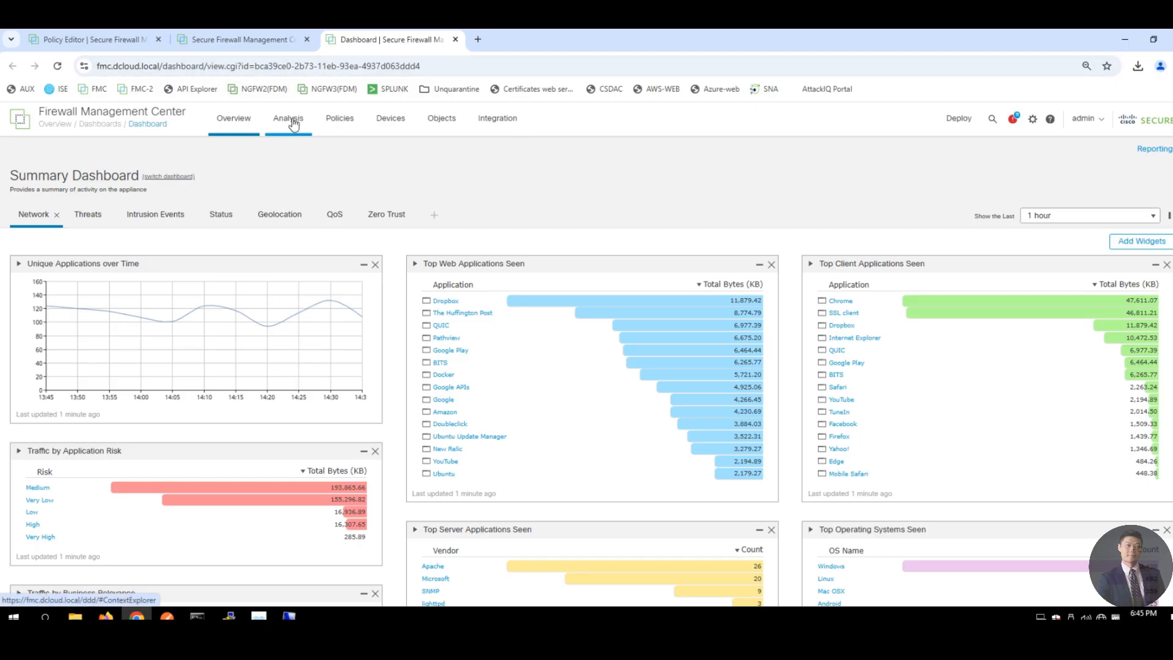
On the other management center, open the table view of connection events.
mouse_move(294, 124)
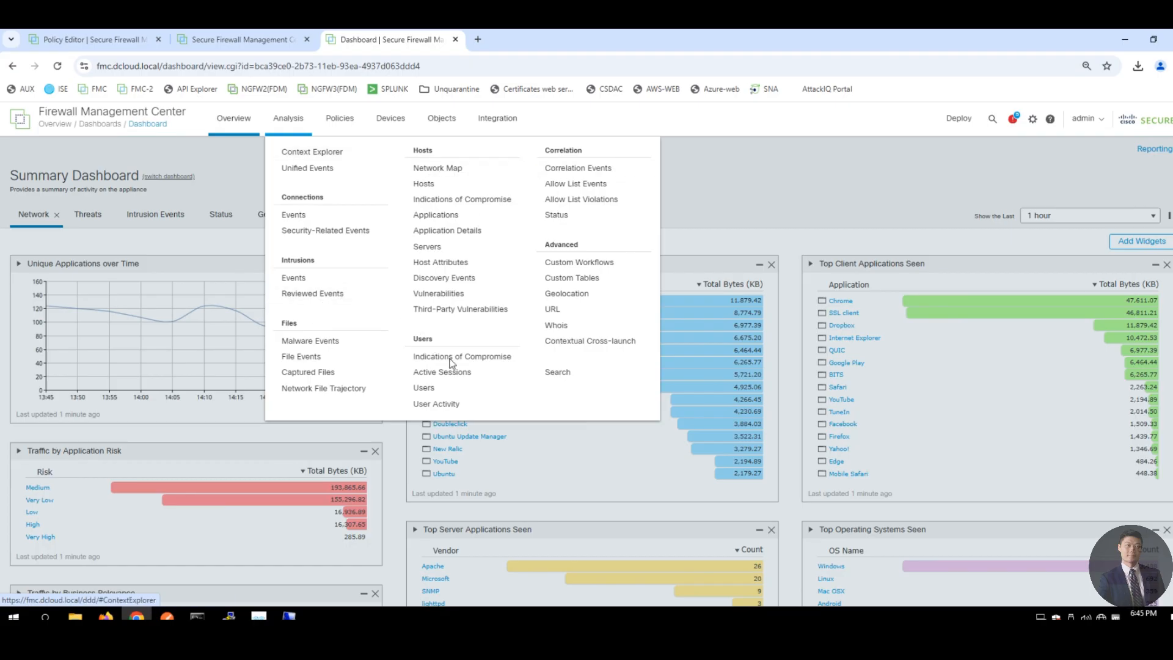
click(293, 215)
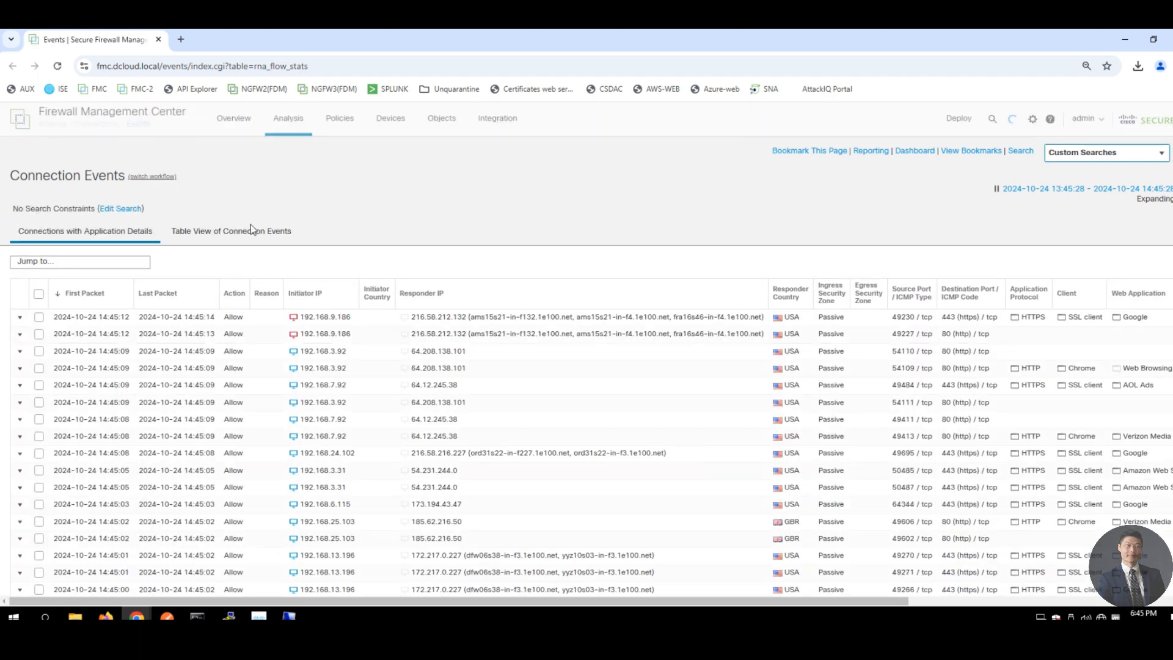
click(239, 237)
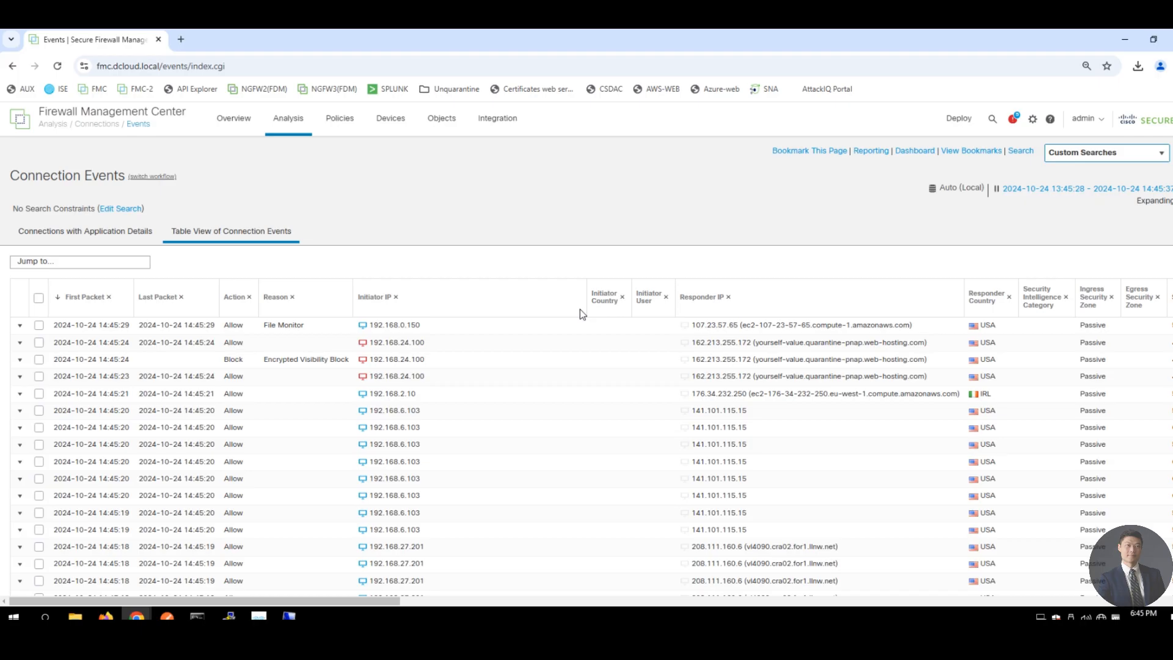
Open the column selection for the connection events table and deselect all columns.
click(396, 298)
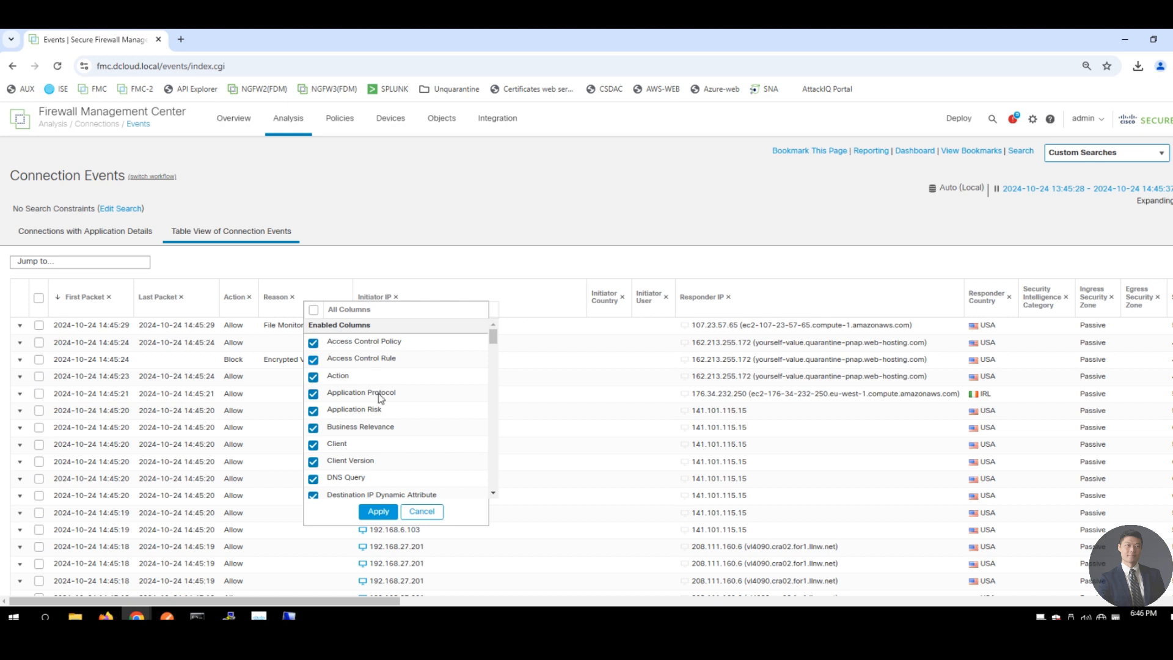
scroll(415, 452, down, 10)
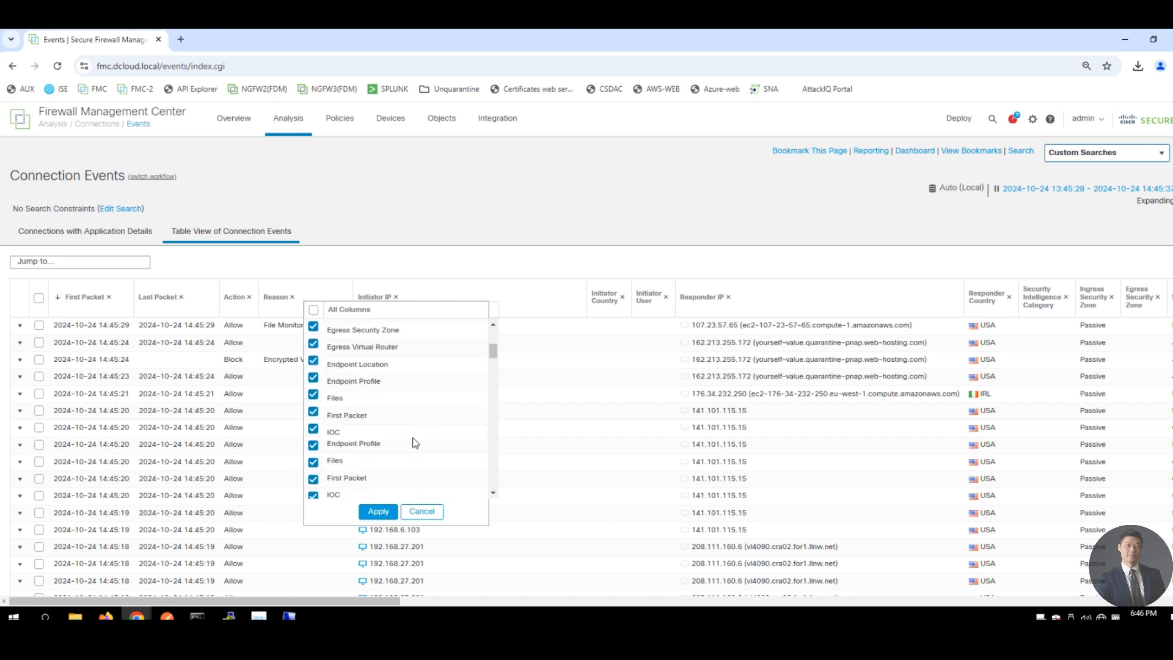
scroll(394, 421, down, 8)
click(314, 311)
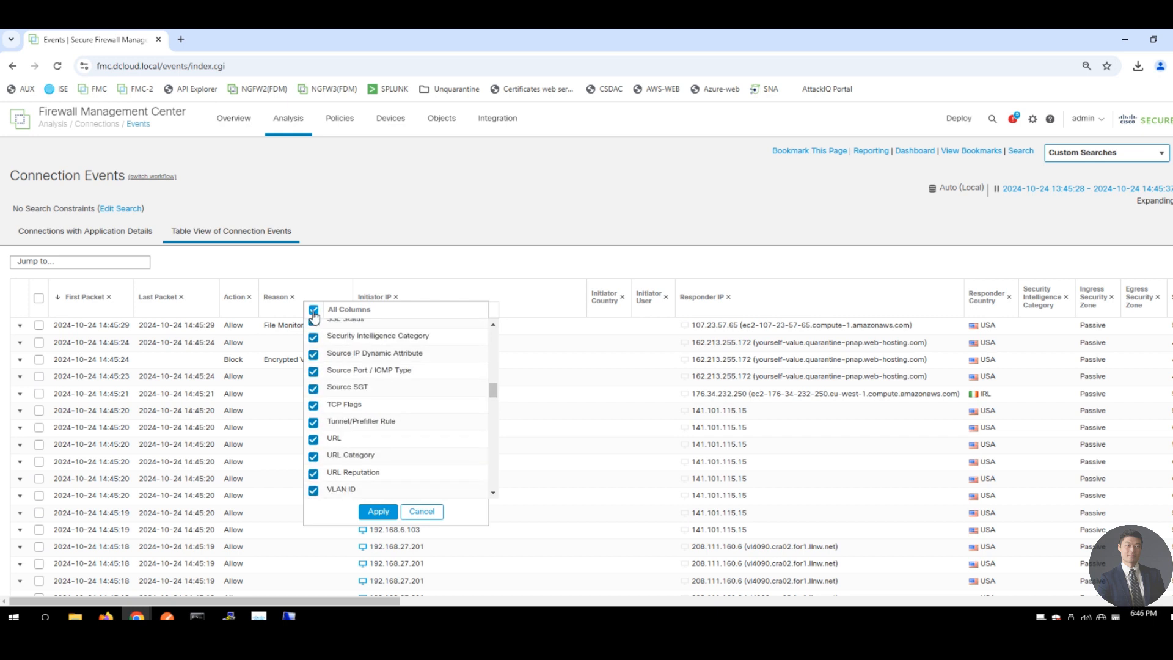
click(314, 310)
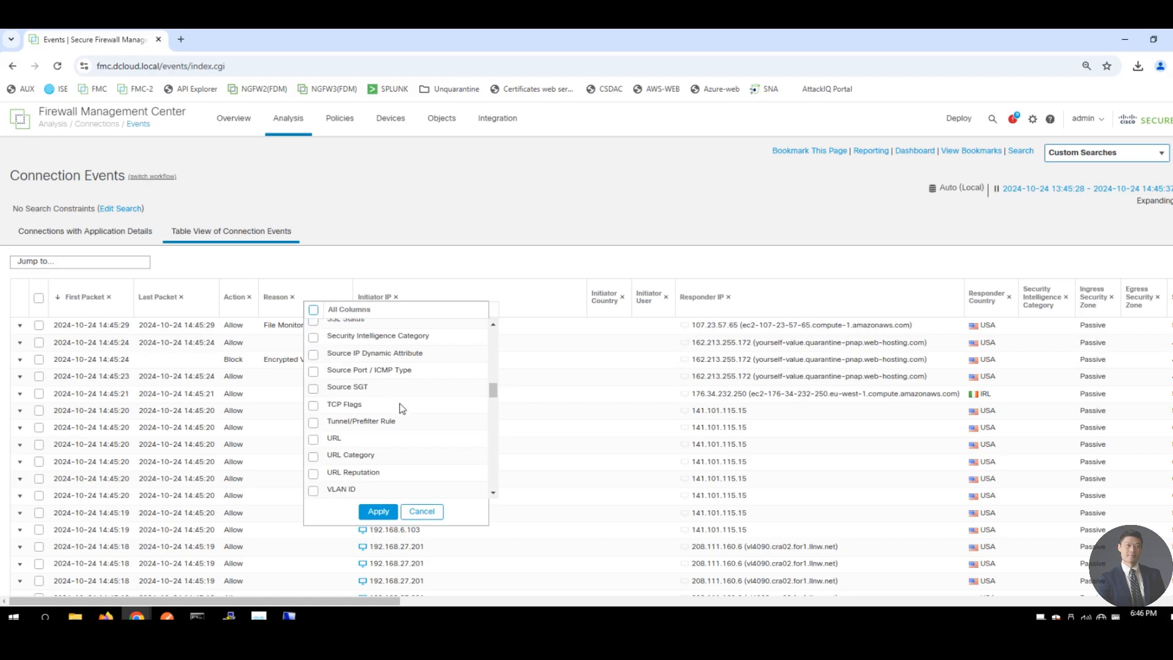
Enable only the Encrypted Visibility Fingerprint, Process Confidence Score, Process Name, Threat Confidence and Threat Confidence Score columns, and apply the selection.
scroll(400, 415, down, 7)
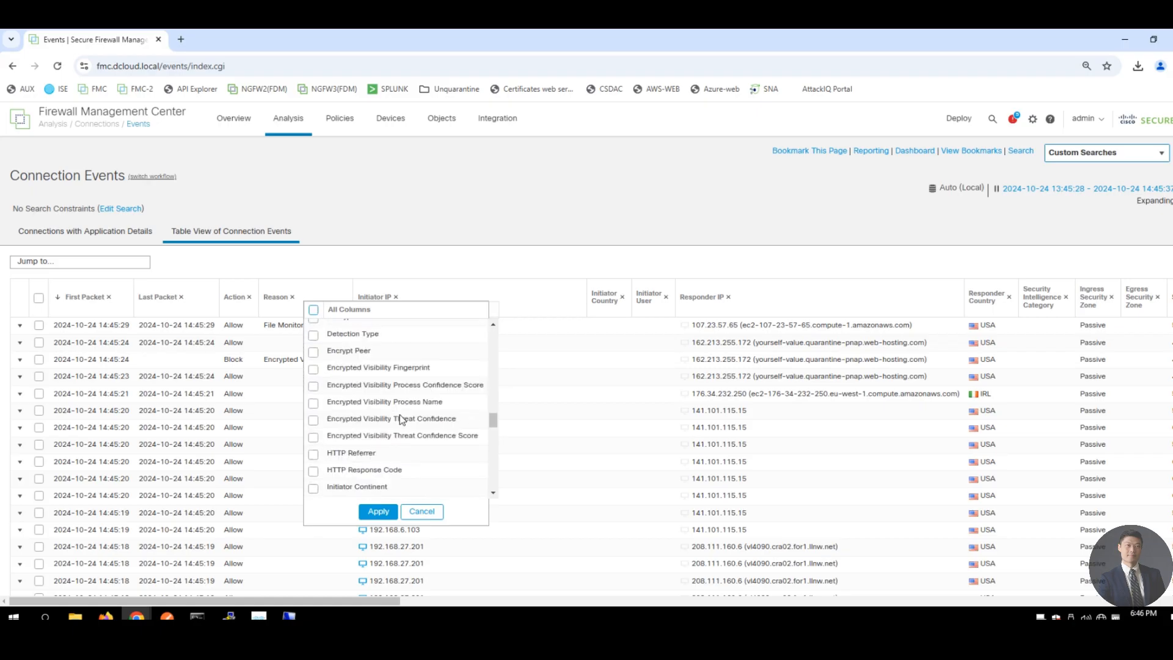
scroll(400, 415, up, 1)
scroll(400, 419, down, 8)
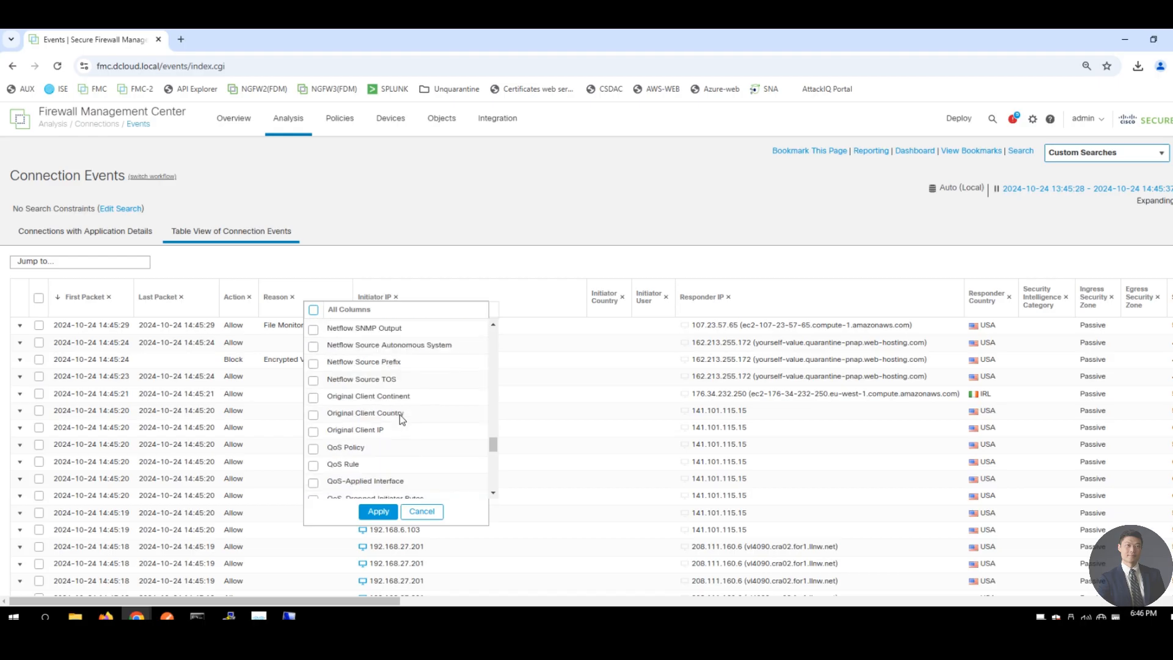
scroll(400, 415, down, 8)
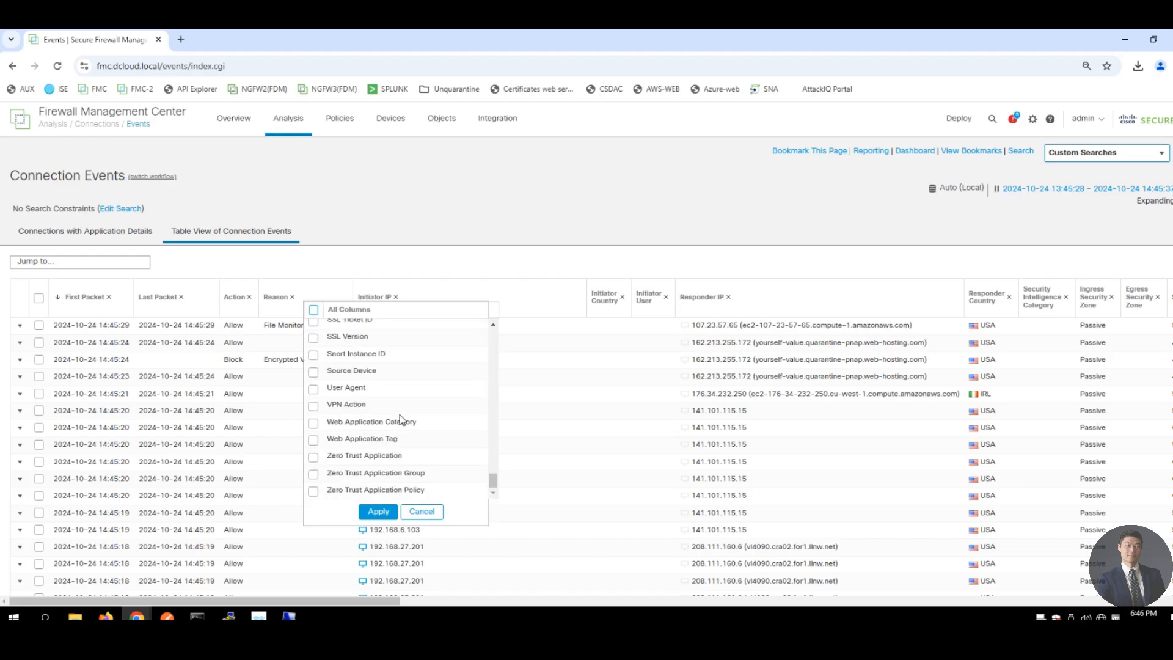
scroll(400, 419, up, 6)
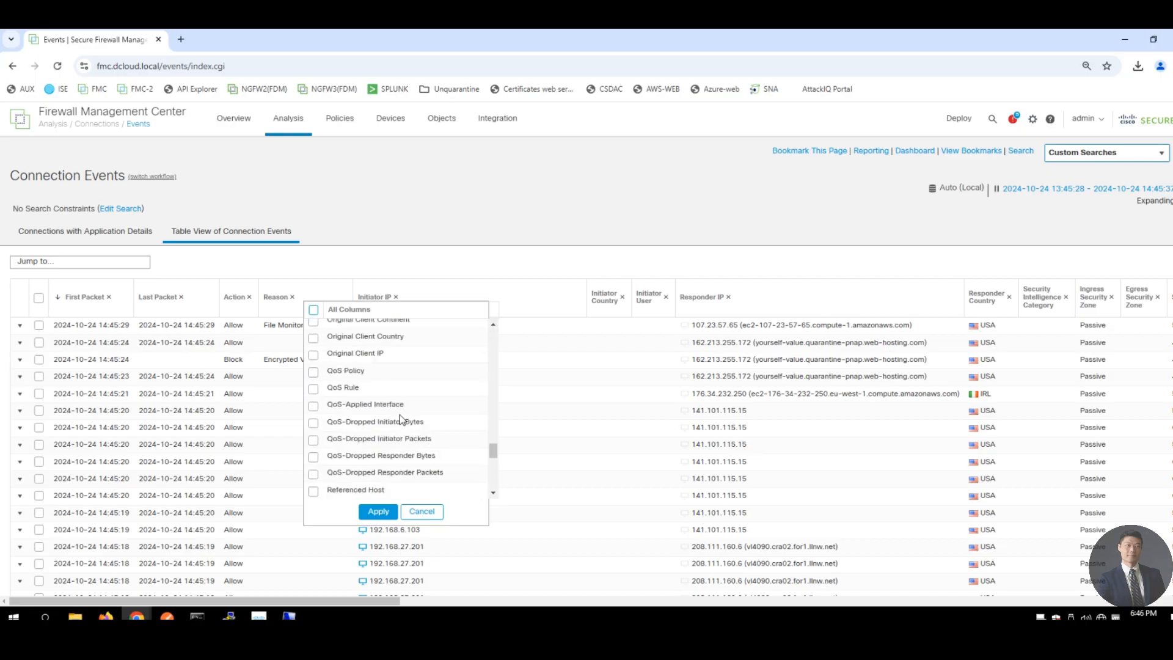
scroll(400, 419, up, 5)
scroll(400, 414, up, 6)
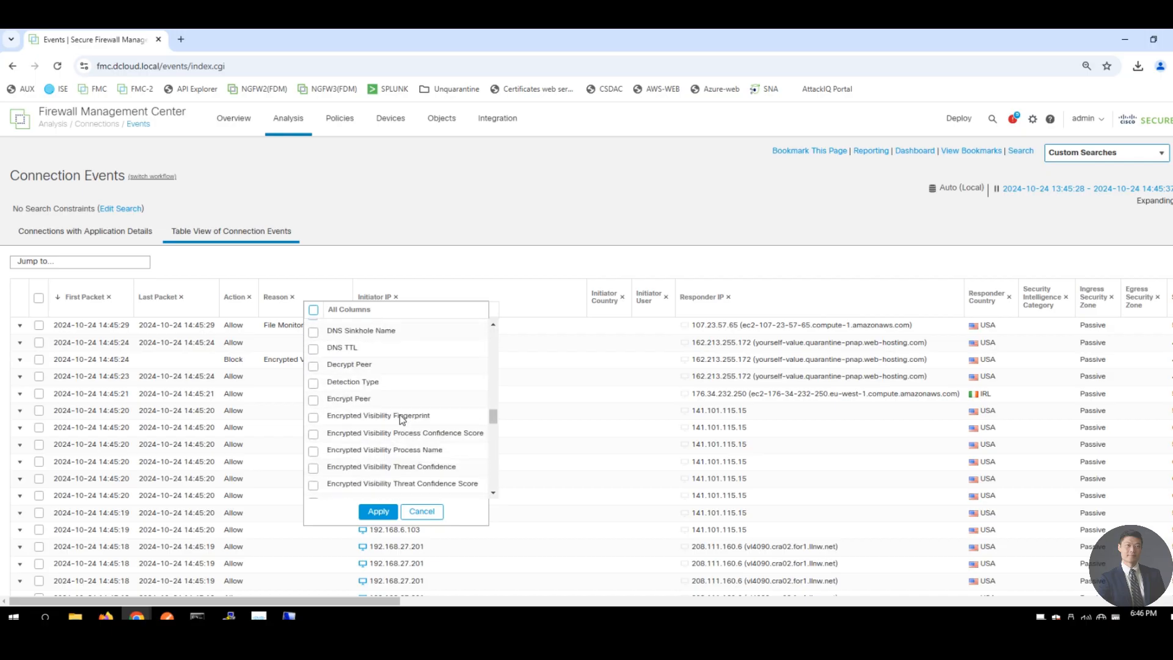
scroll(399, 414, down, 2)
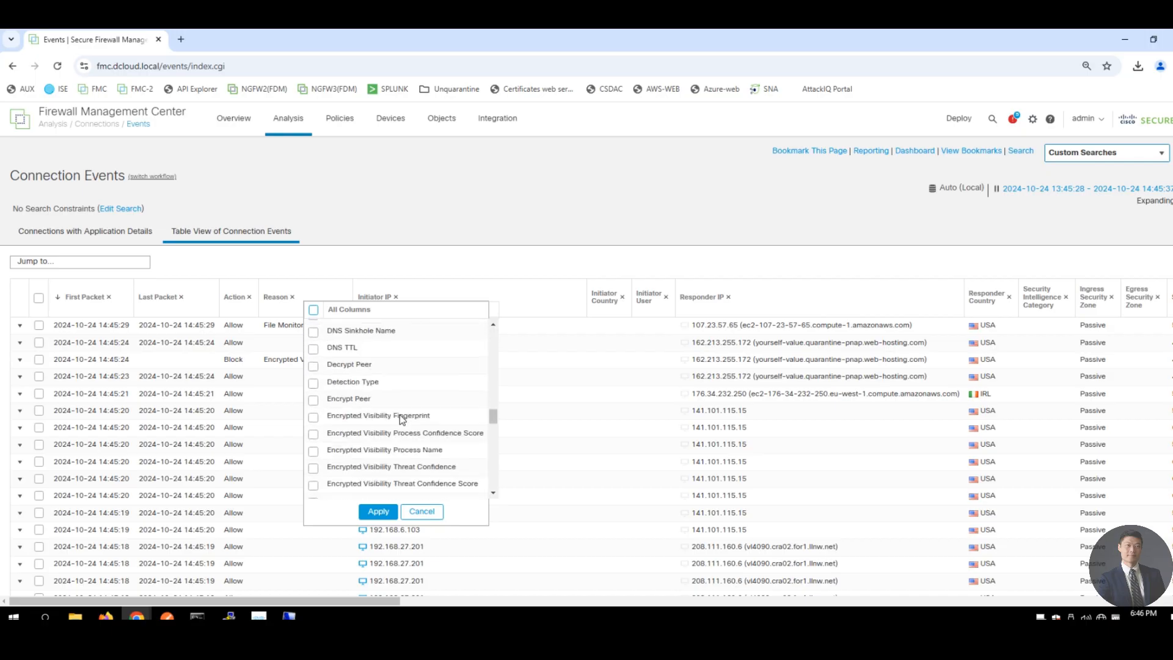
click(314, 417)
click(312, 434)
click(313, 451)
click(313, 468)
click(313, 485)
click(386, 510)
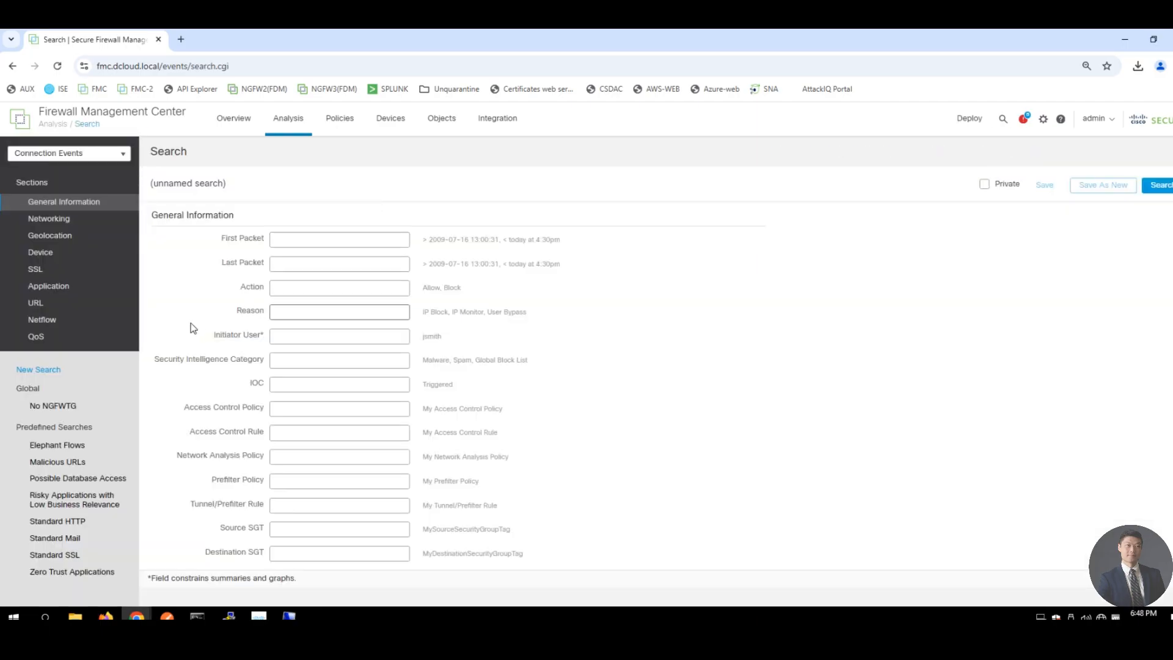
Search the connection events for those from device NGFWTG.
click(53, 253)
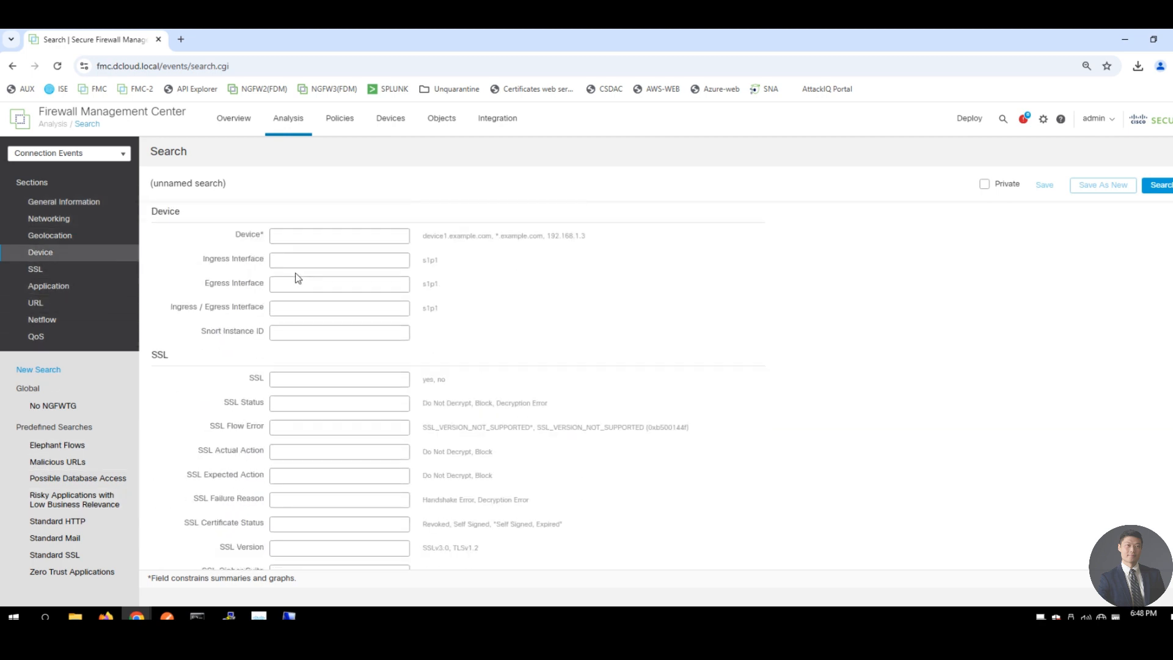
click(284, 237)
text(NG)
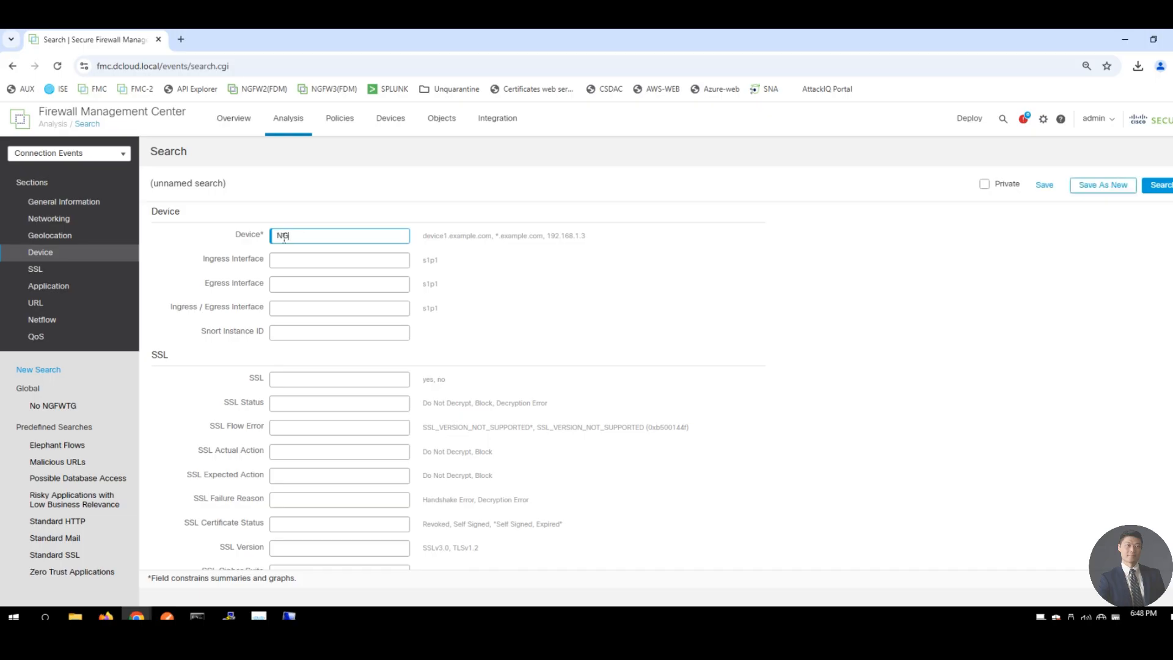
text(FWTG)
scroll(877, 320, up, 1)
click(1159, 188)
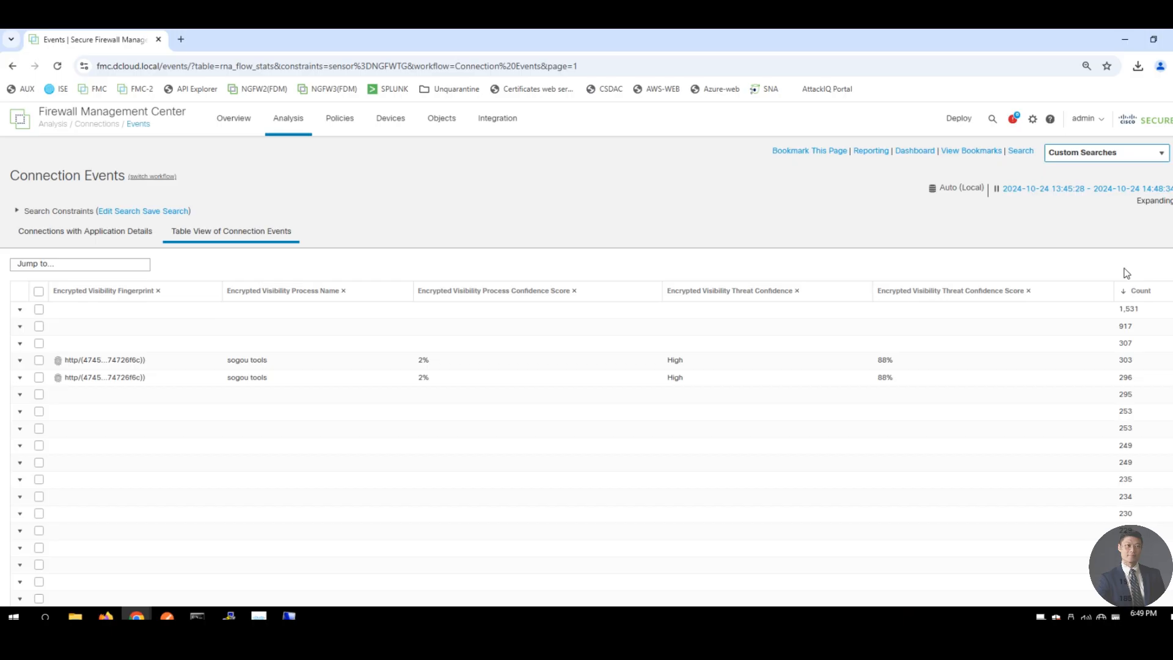
Open Unified Events, review which columns are selected in its column set, and apply the set.
click(282, 122)
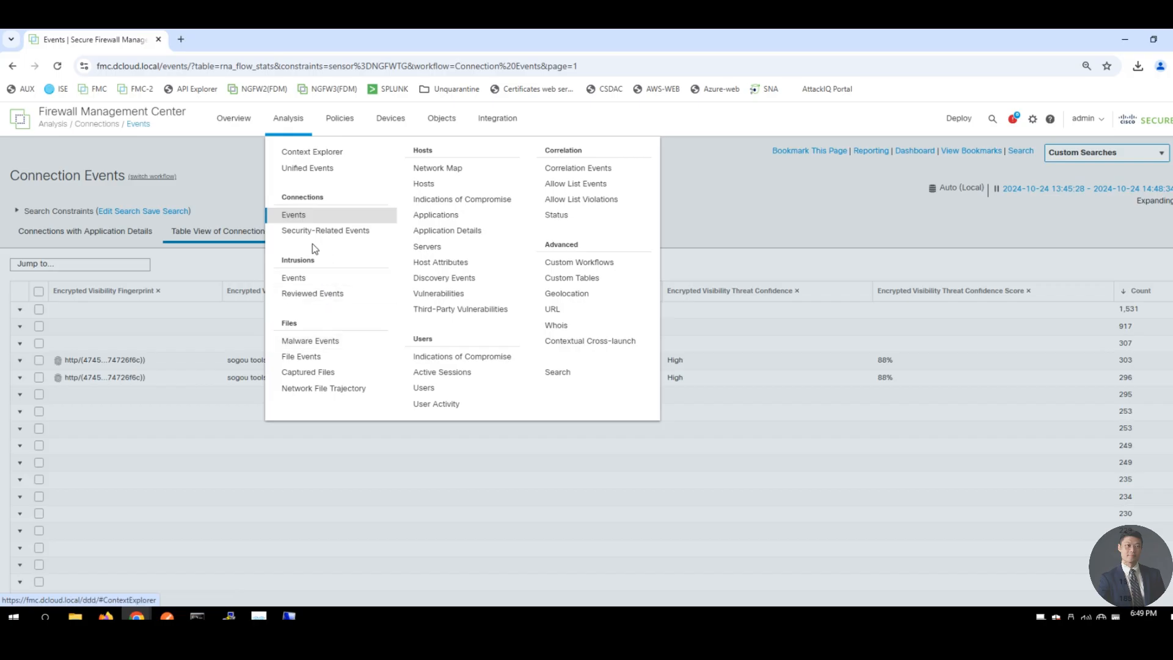
click(315, 174)
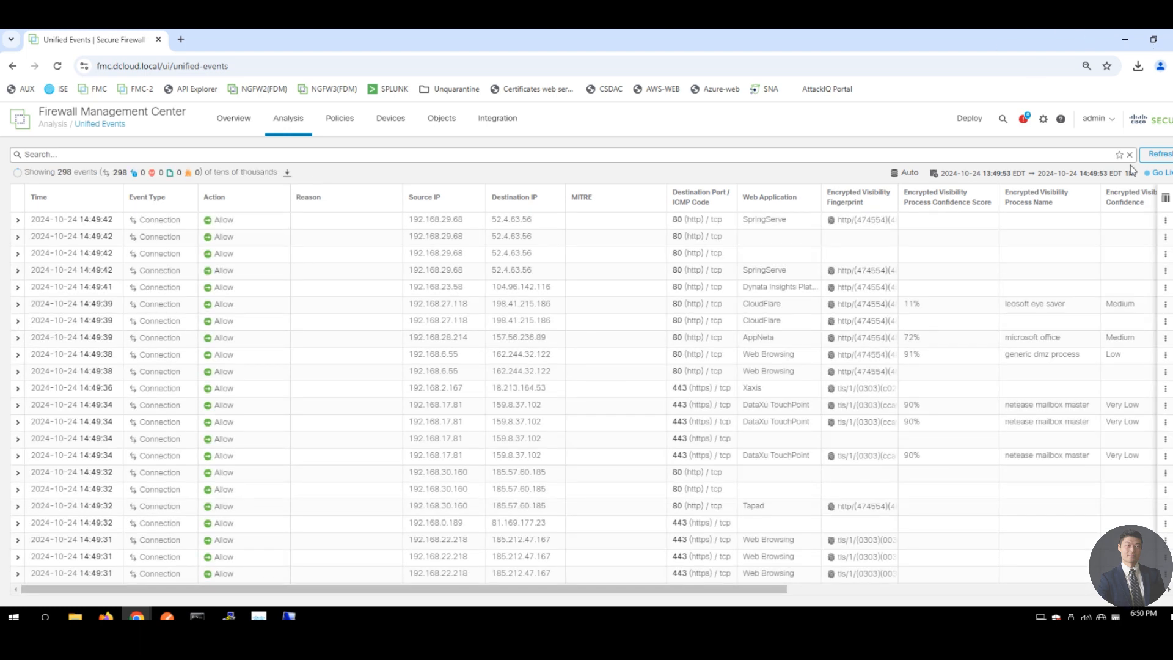
click(1165, 198)
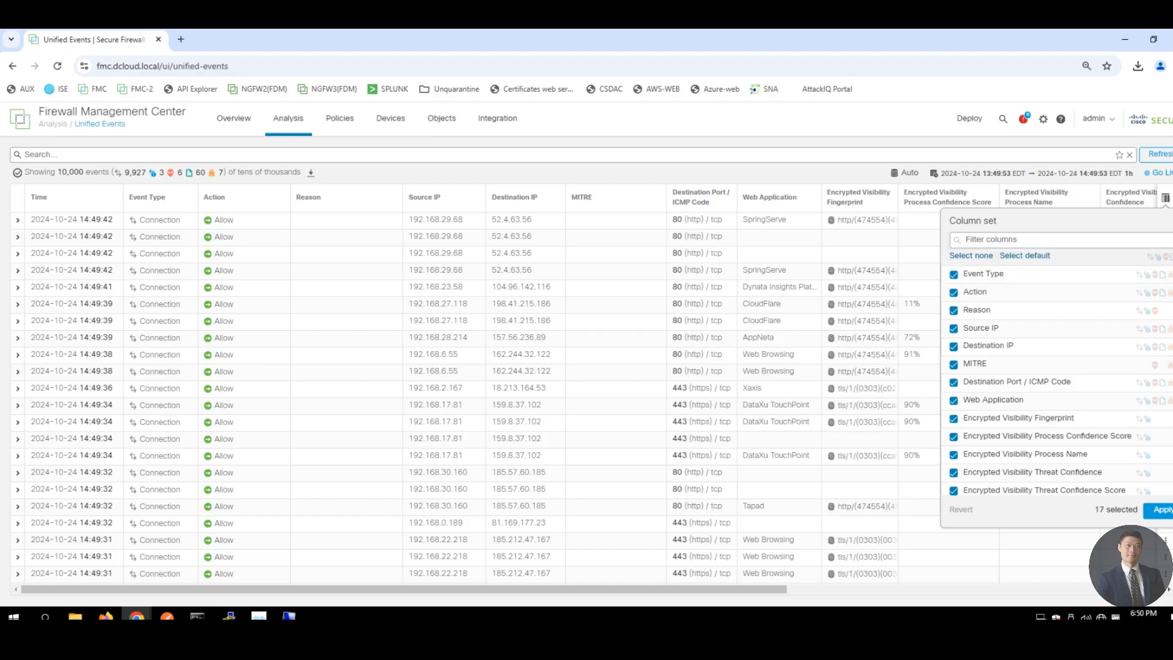
scroll(1056, 379, down, 10)
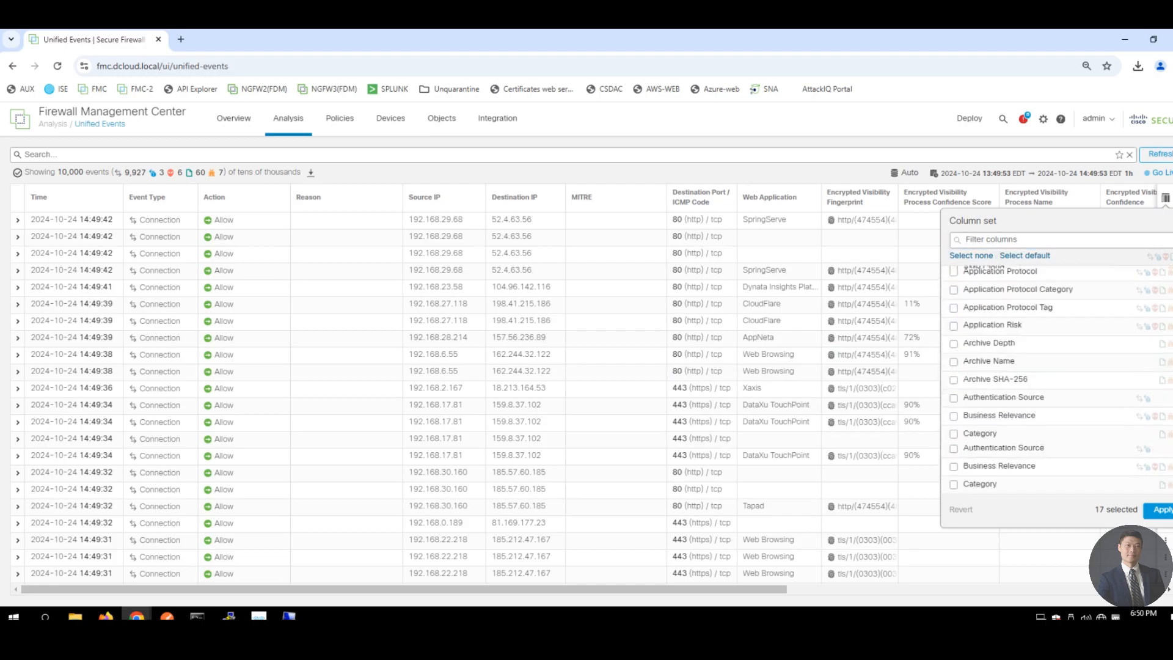
scroll(1056, 379, up, 6)
scroll(1038, 387, up, 1)
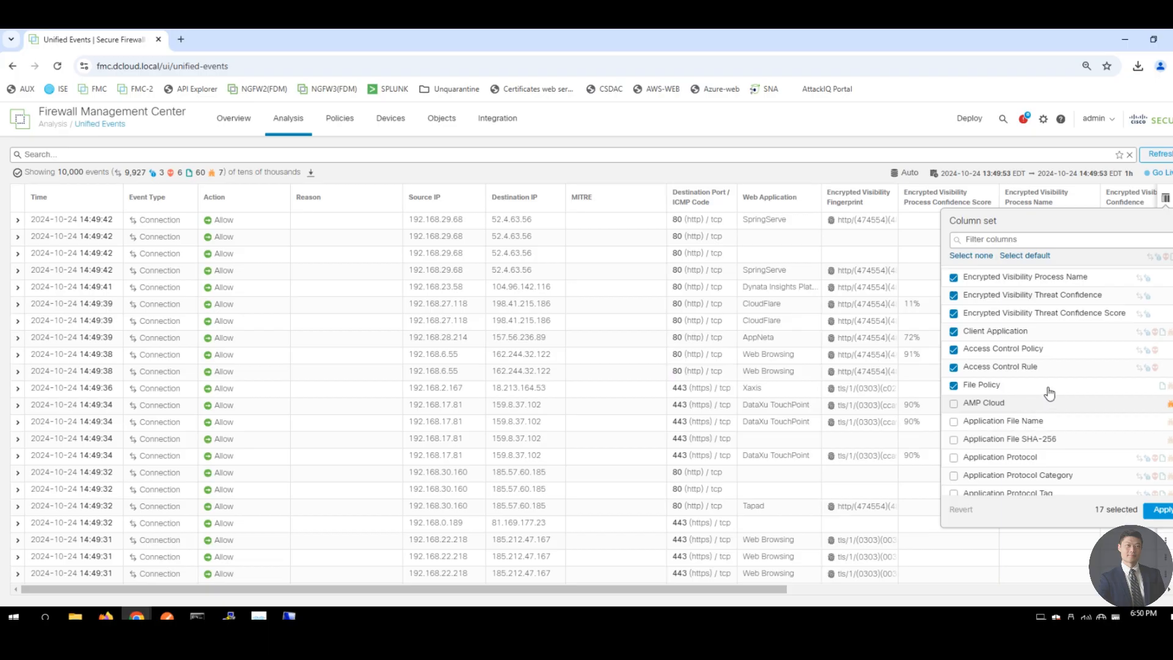
click(1155, 511)
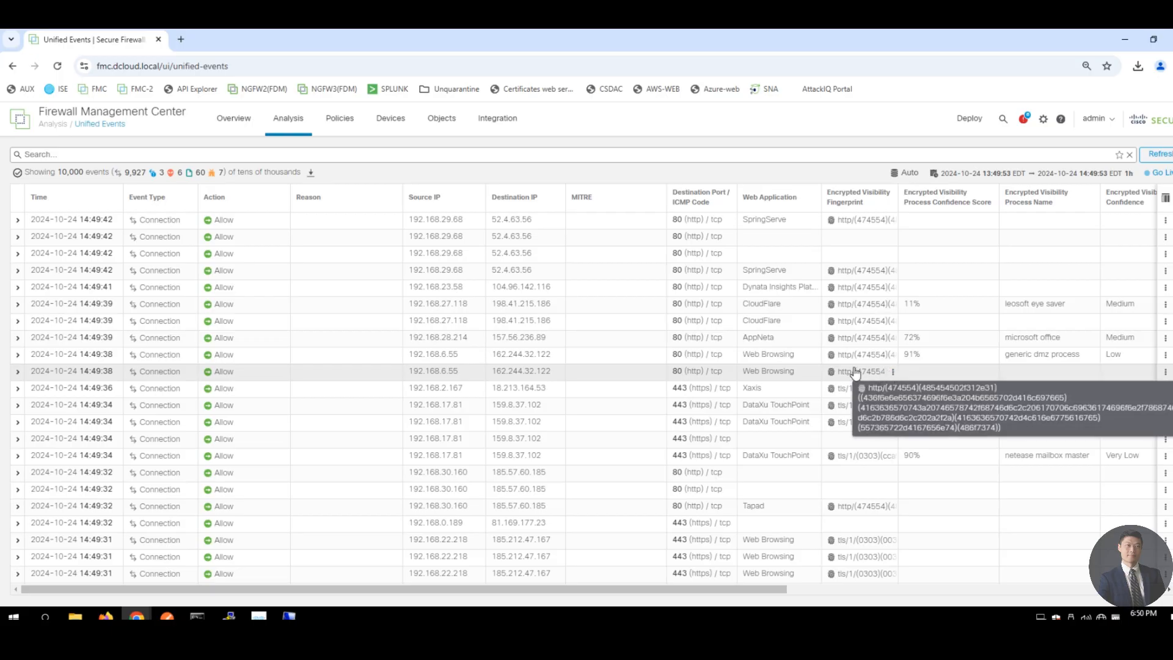
Examine the encrypted visibility, client application, access control policy and rule columns of the unified events.
scroll(887, 374, right, 2)
scroll(830, 368, right, 15)
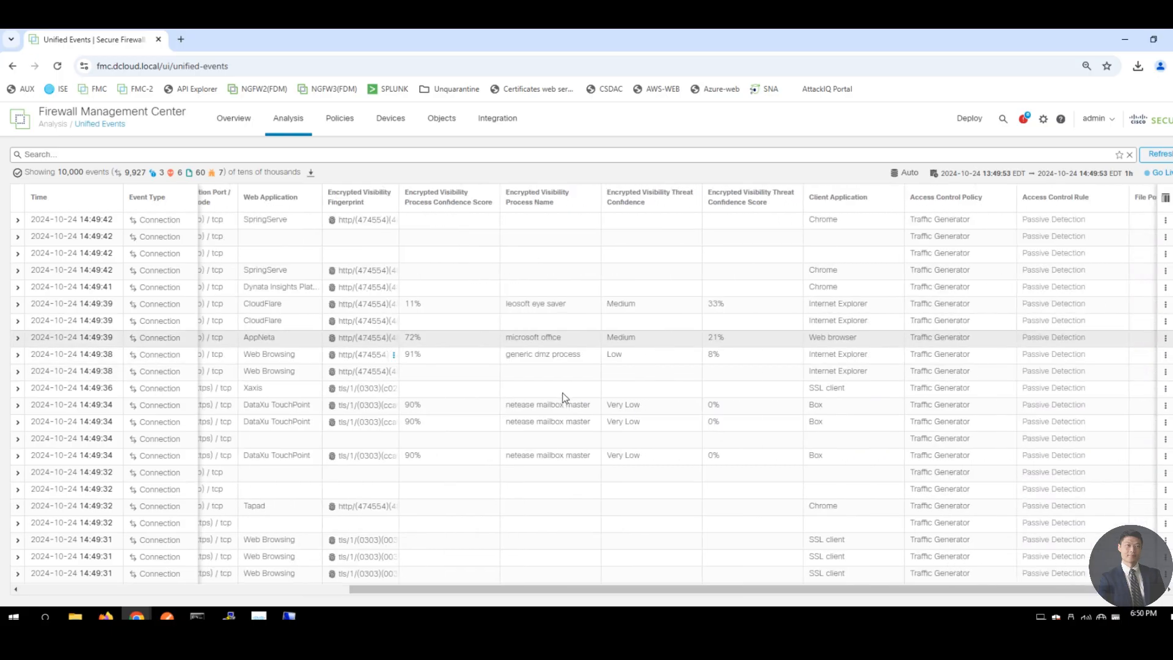